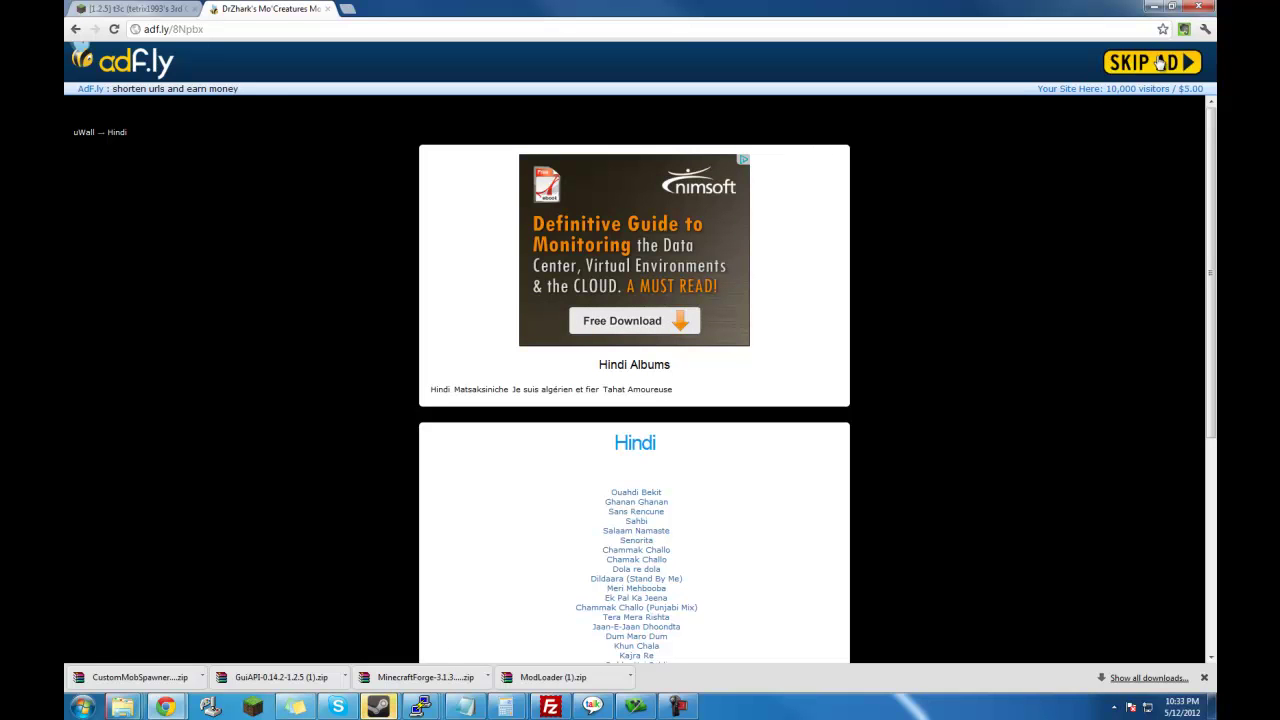
Skip the ad and download DrZhark's Mo'Creatures Mod v3.6.2.zip from MediaFire.
click(1160, 62)
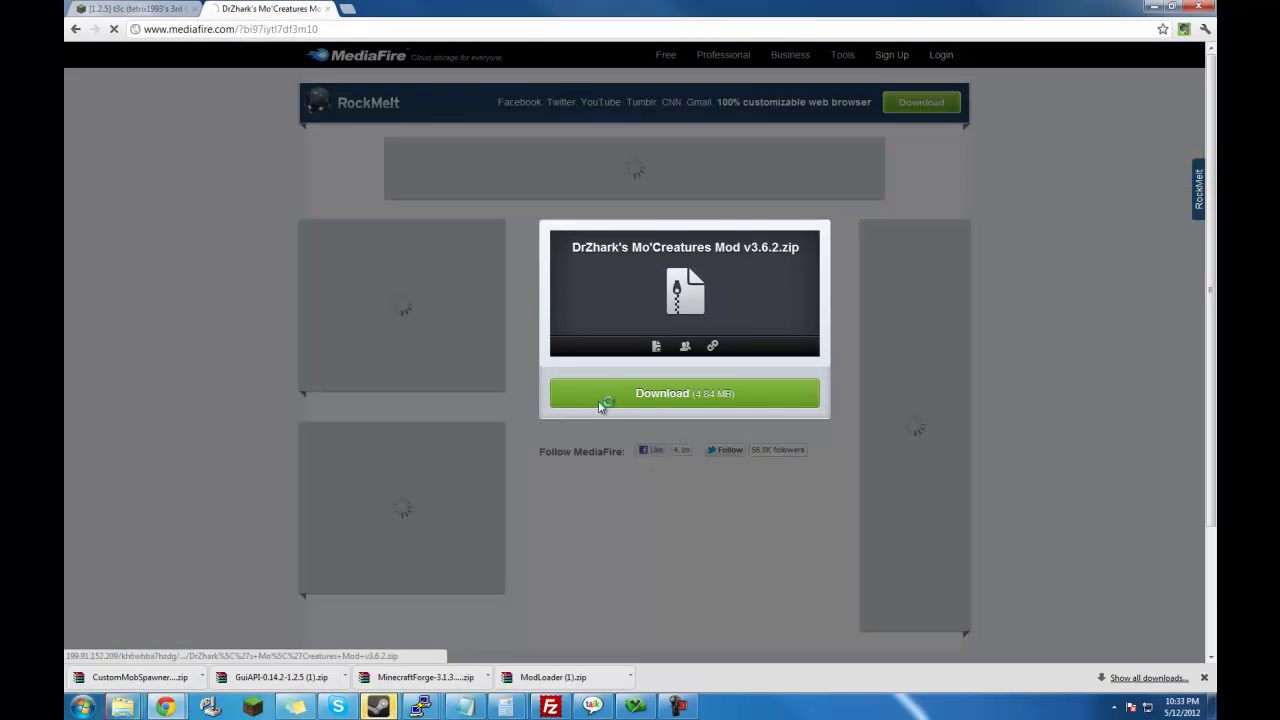
click(598, 400)
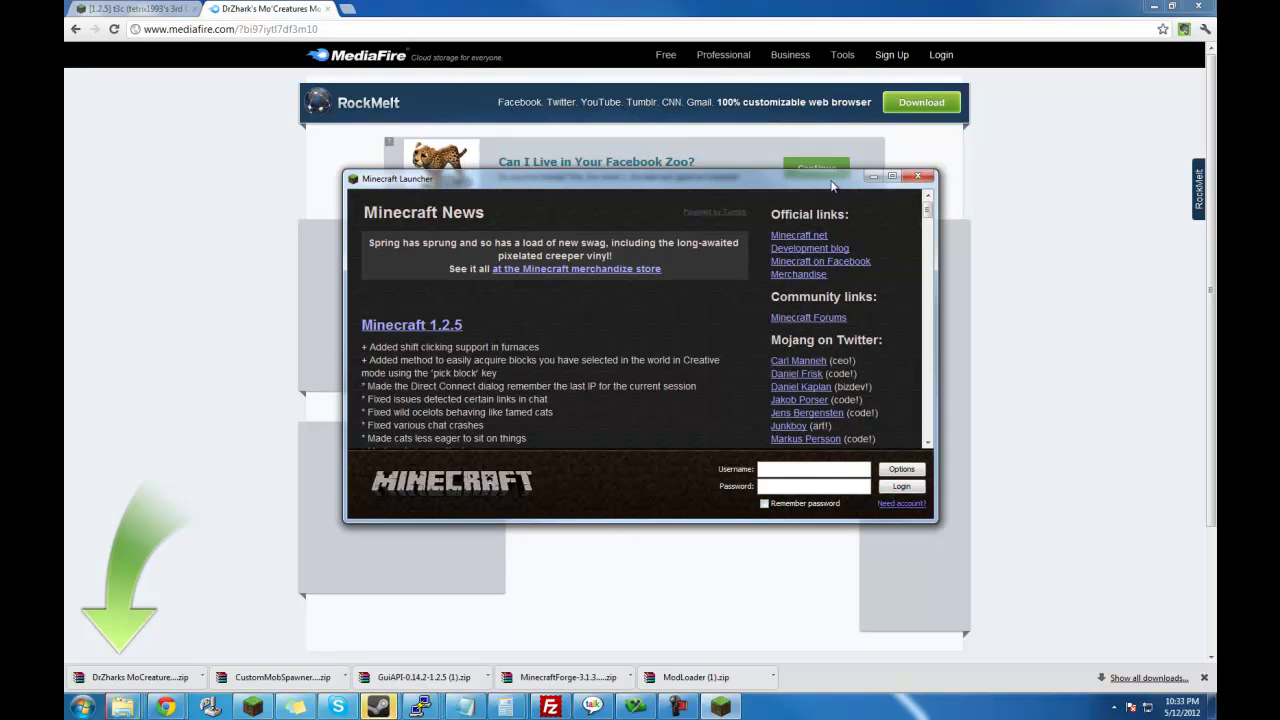
Restart Minecraft with a forced game update set in the launcher options and log in with the saved account.
click(873, 176)
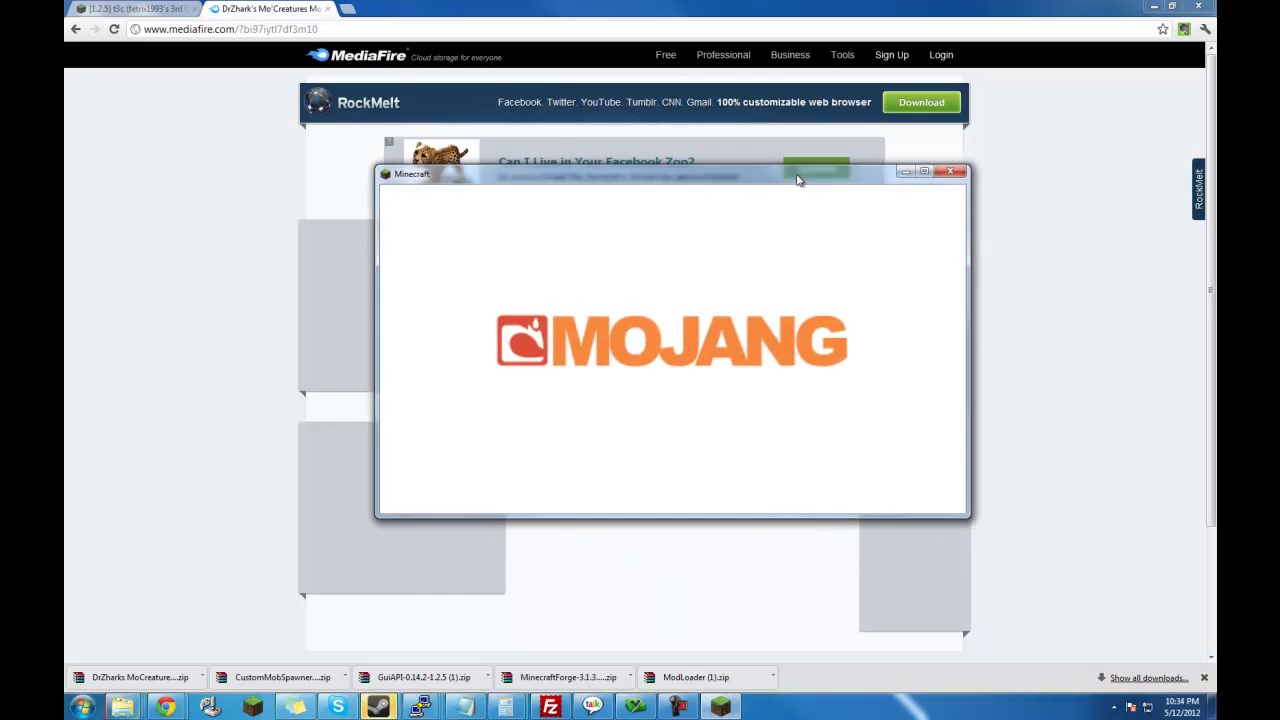
click(949, 172)
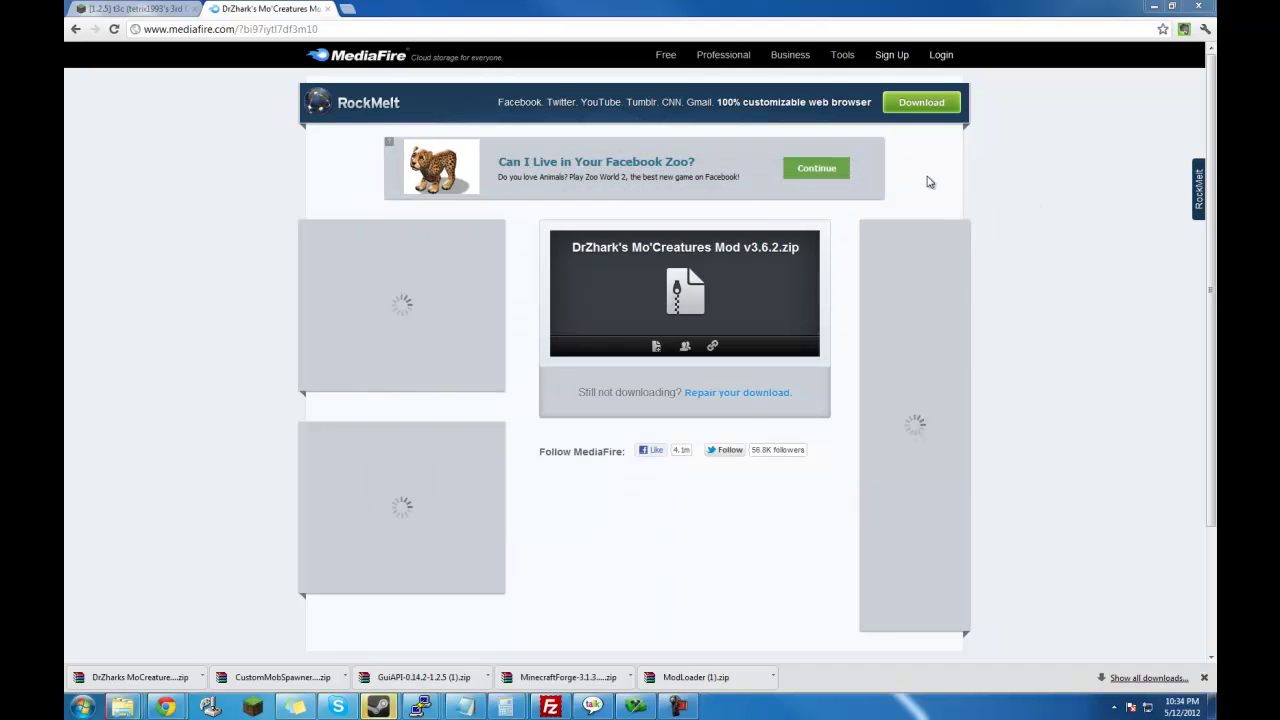
click(262, 705)
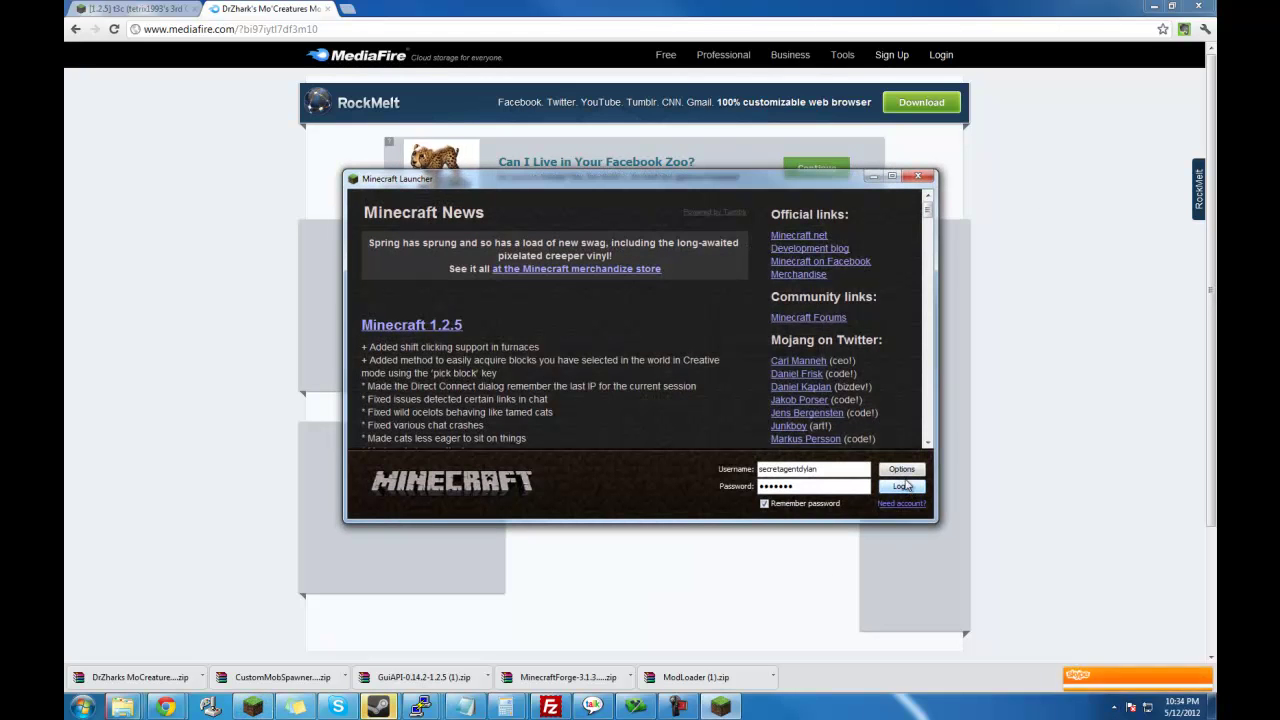
click(901, 469)
click(712, 345)
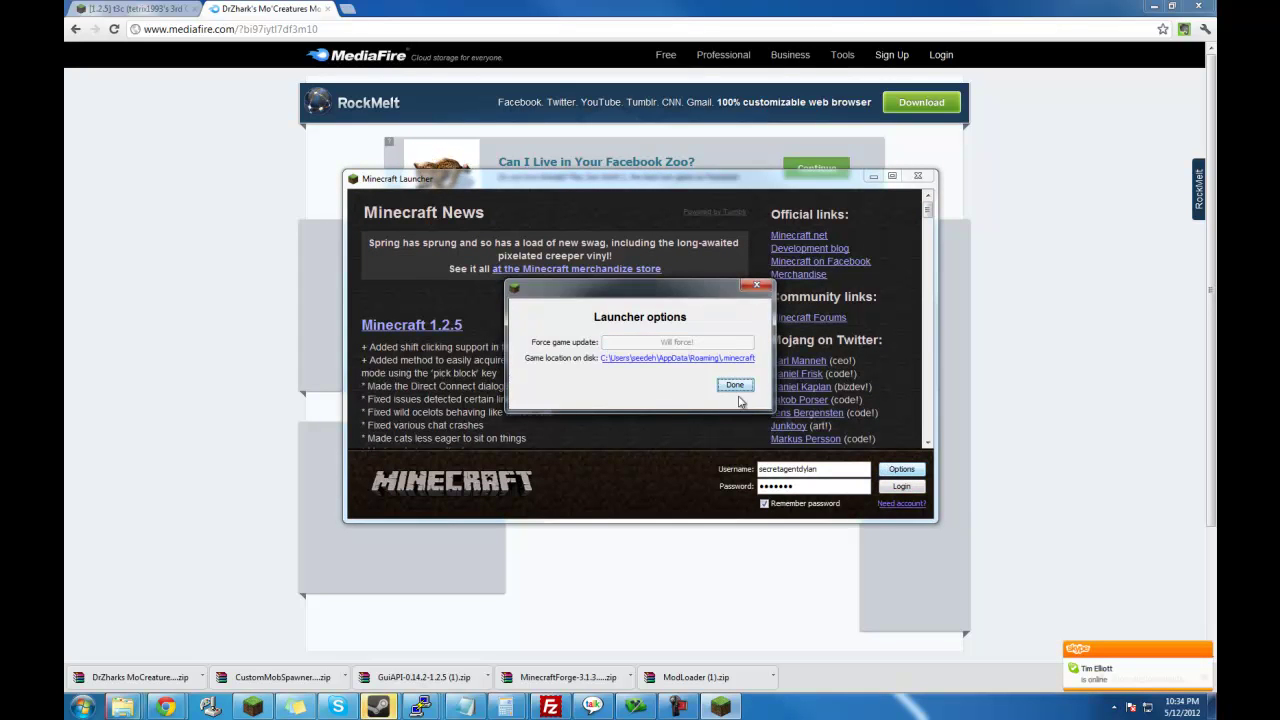
click(737, 385)
click(905, 487)
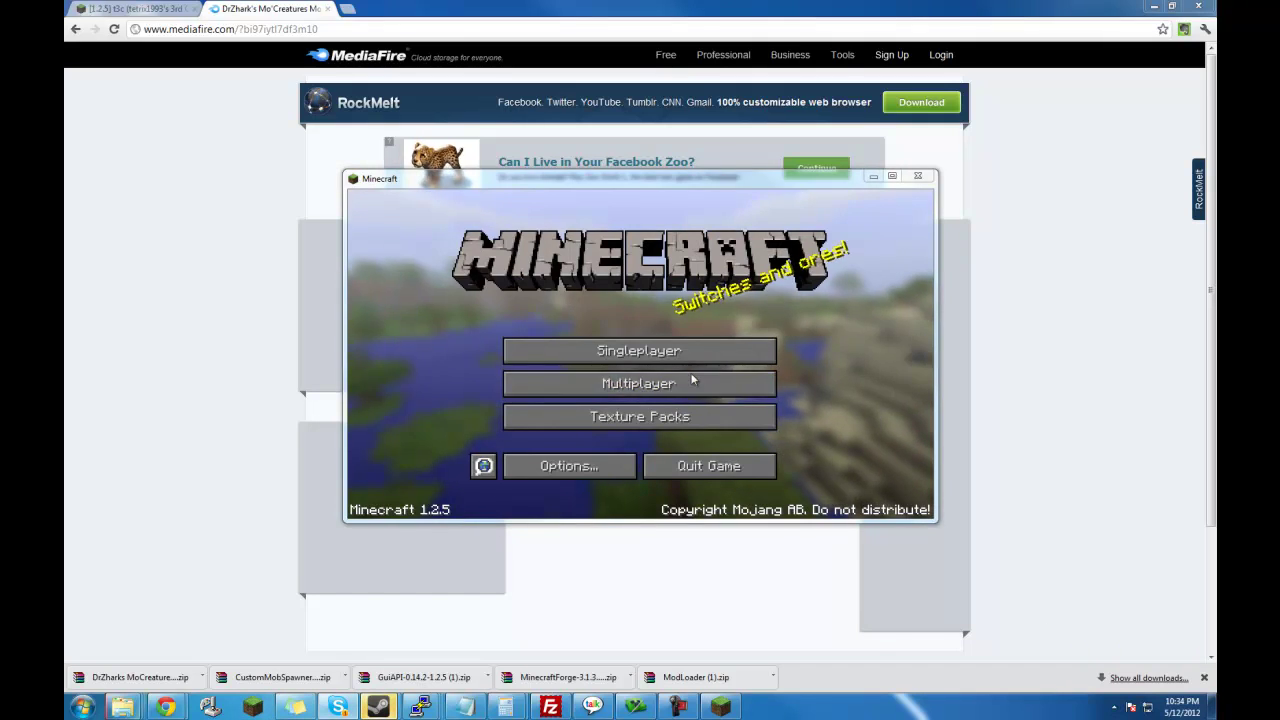
Close the Minecraft game from its title screen.
click(690, 380)
click(800, 494)
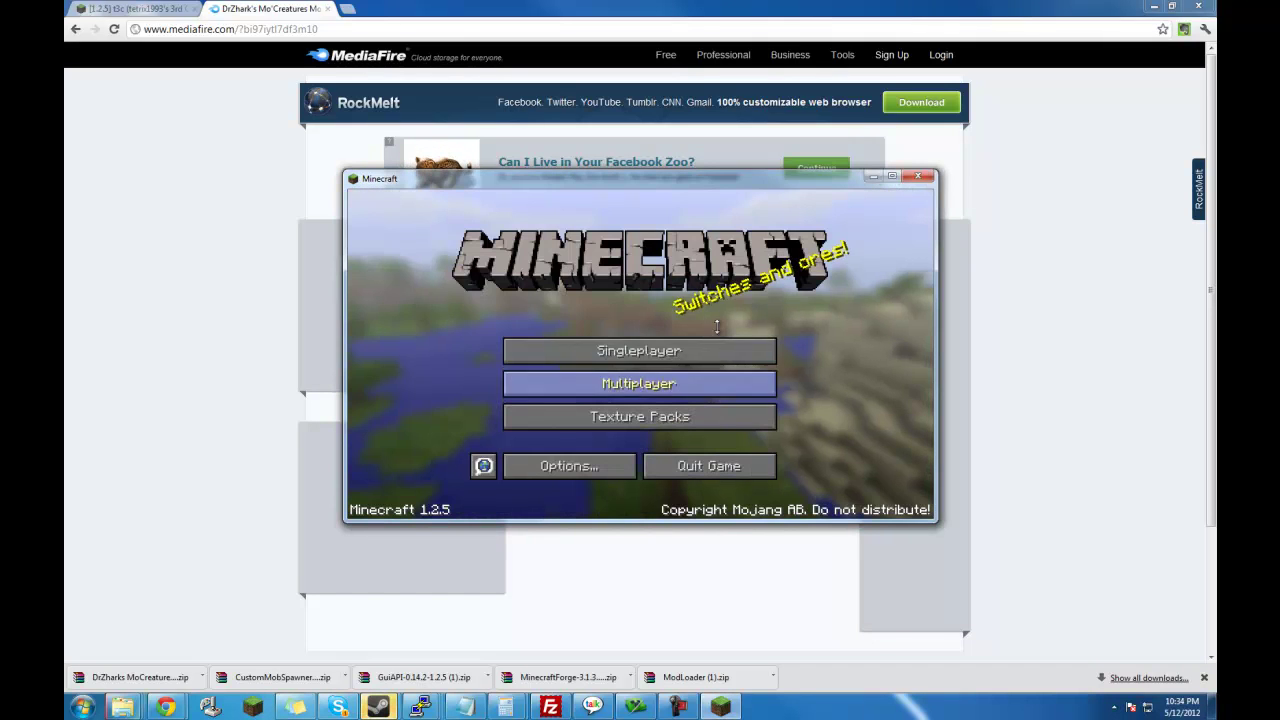
click(918, 176)
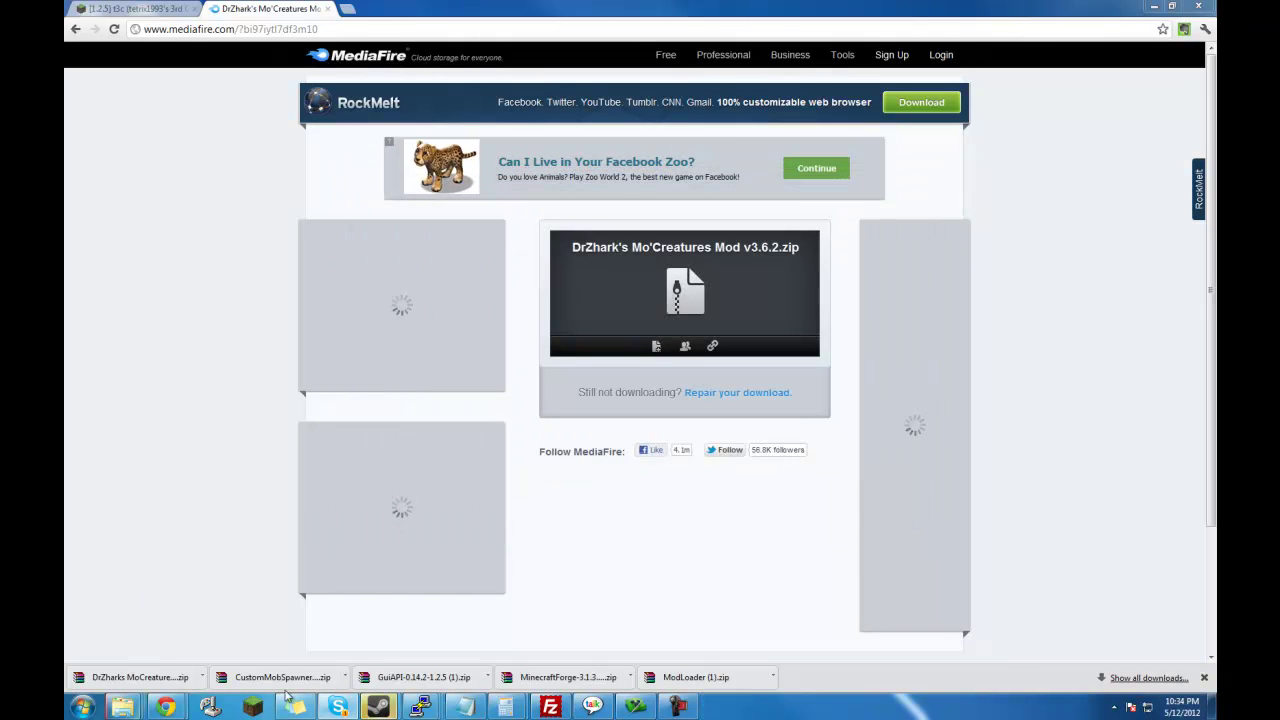
Show the downloaded CustomMobSpawner archive in its Downloads folder.
right_click(395, 677)
click(398, 637)
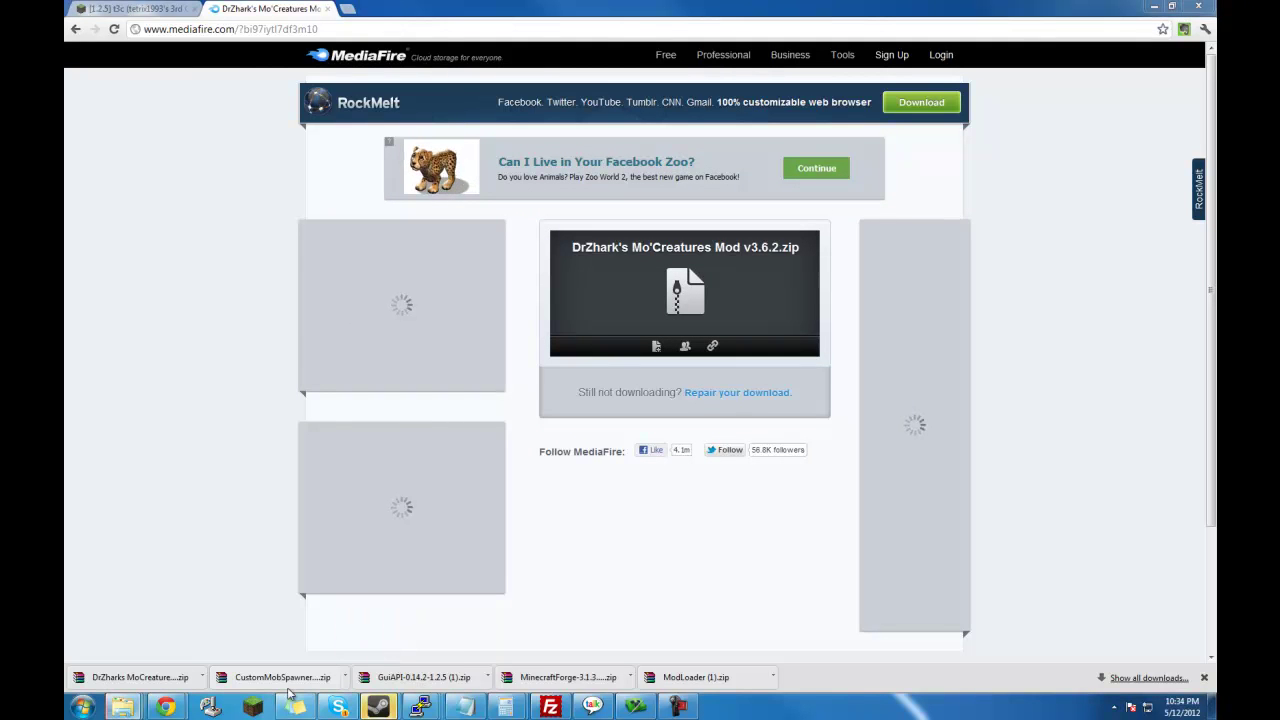
mouse_move(120, 710)
mouse_move(192, 677)
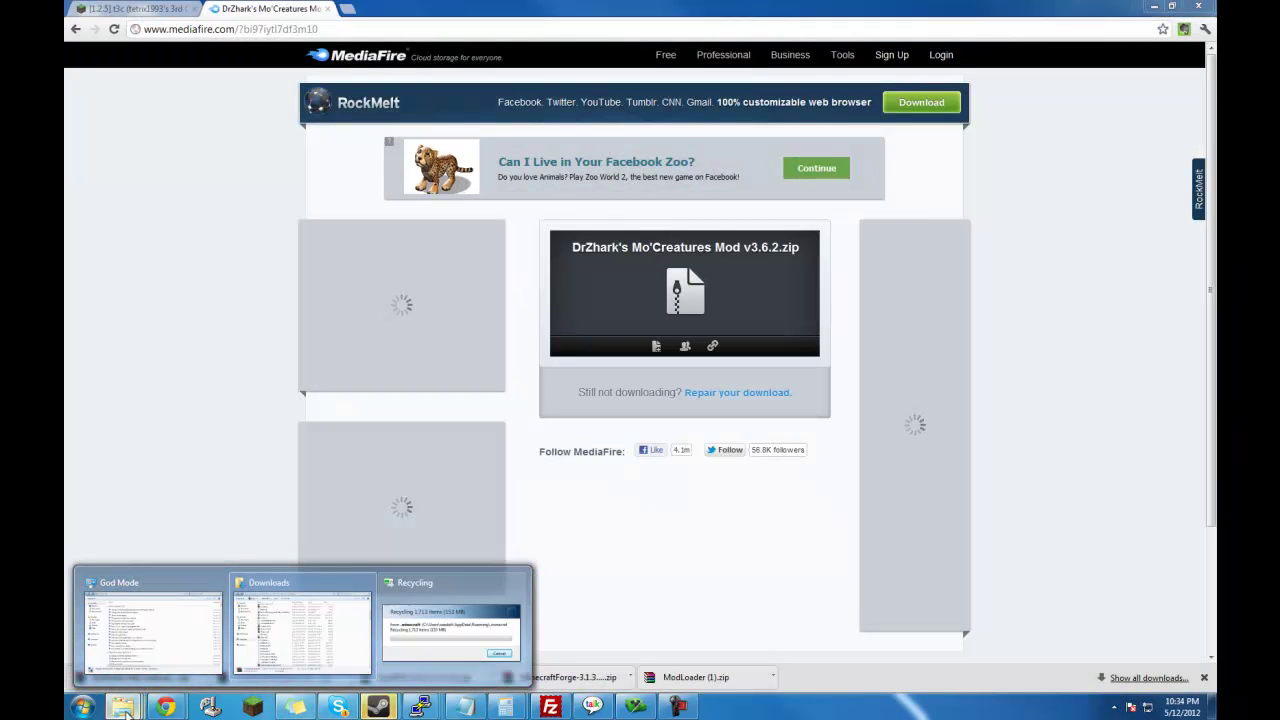
Run %appdata%, open the .minecraft folder and place the Downloads folder window beside it.
click(82, 706)
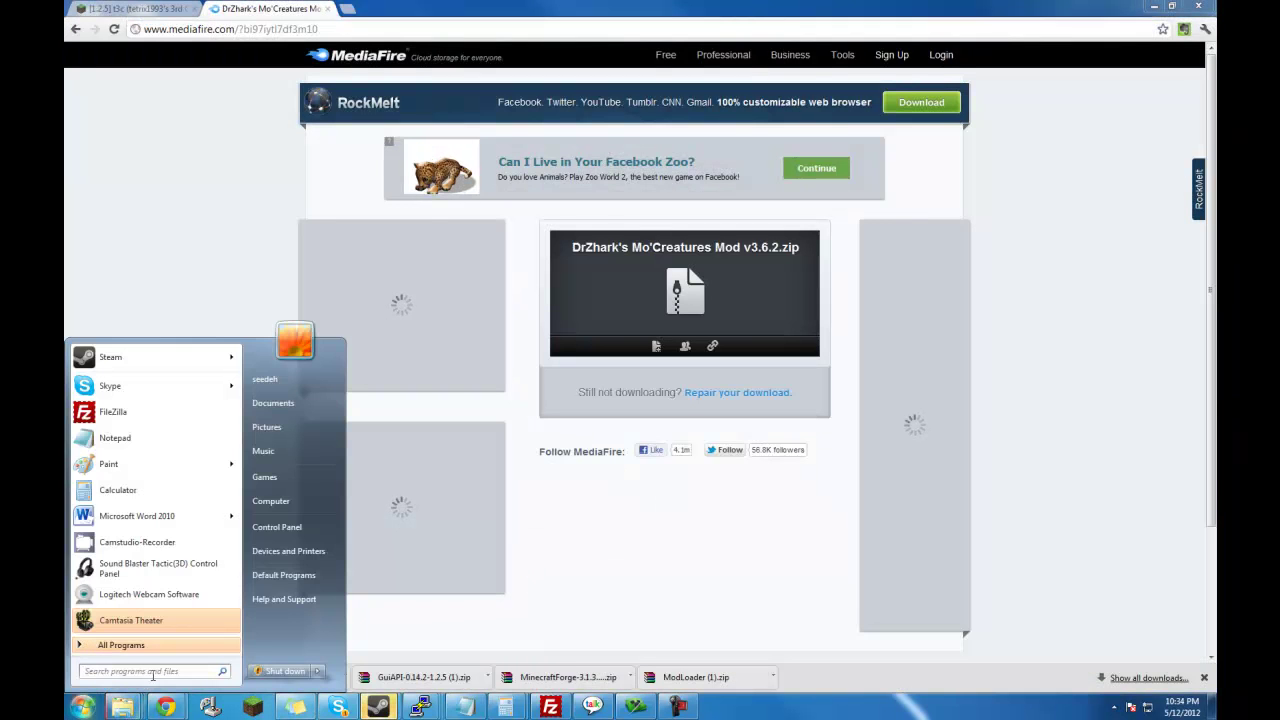
text(run)
key(Return)
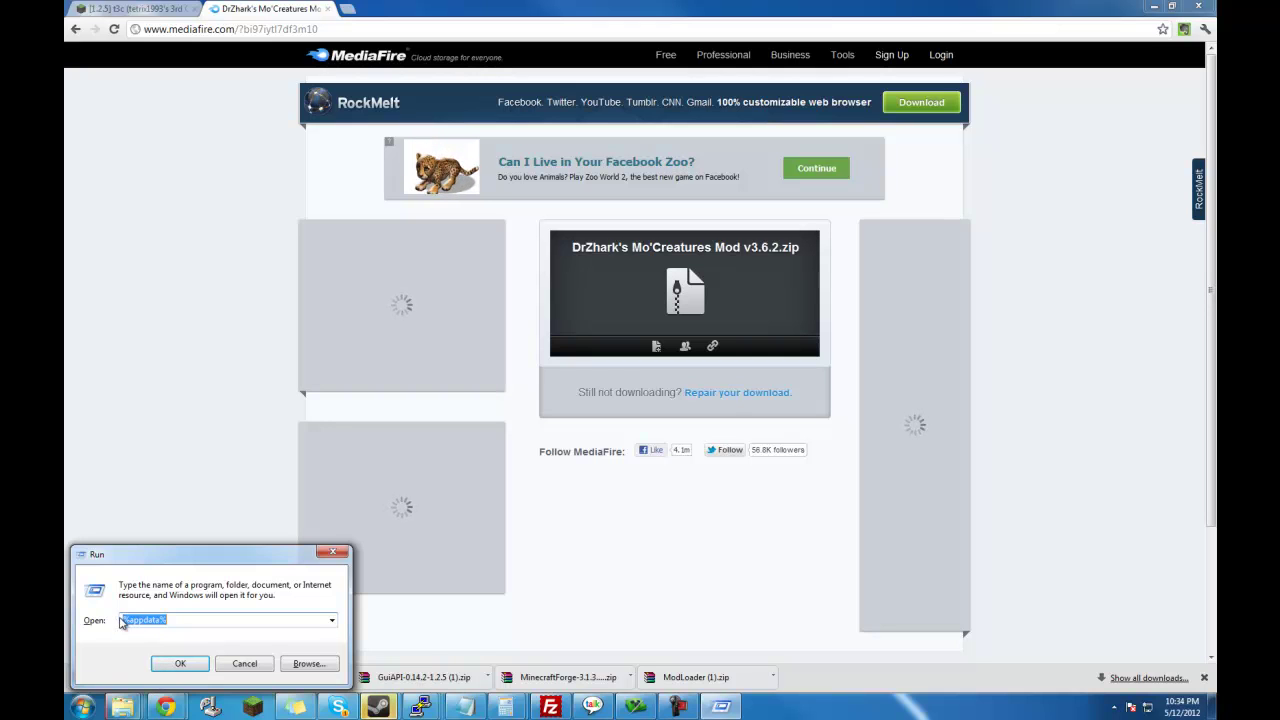
click(180, 664)
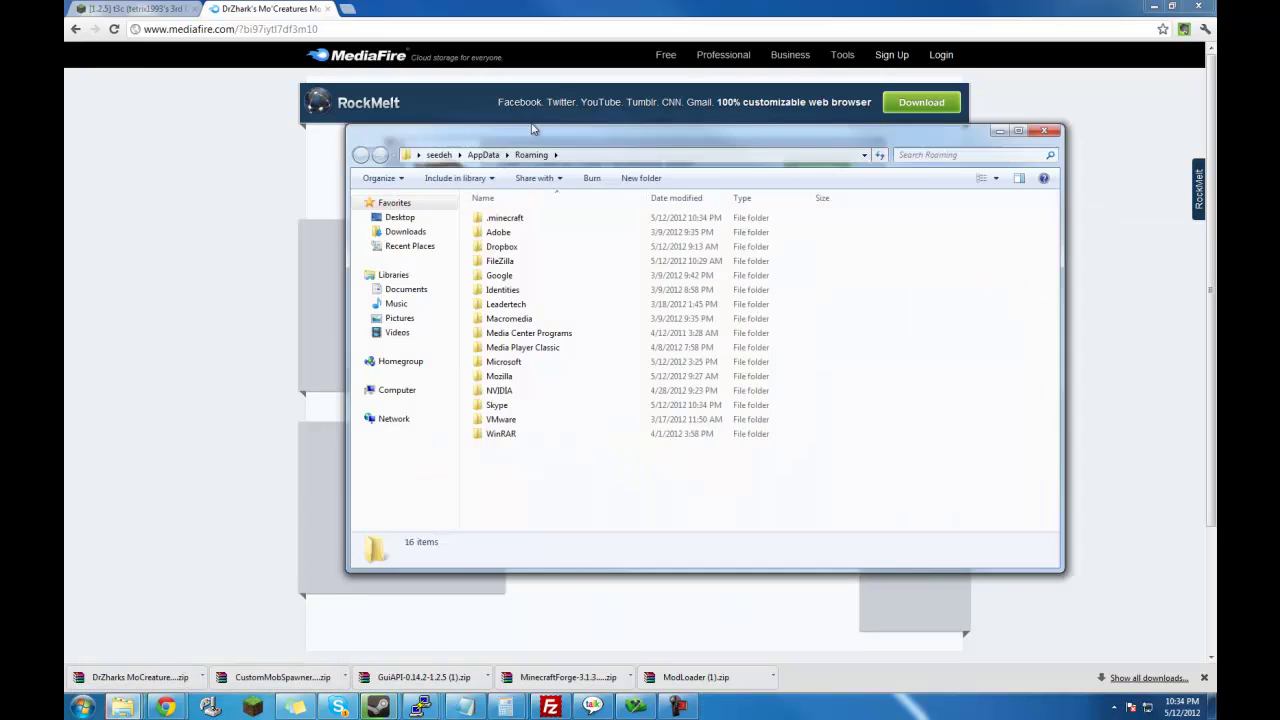
double_click(443, 207)
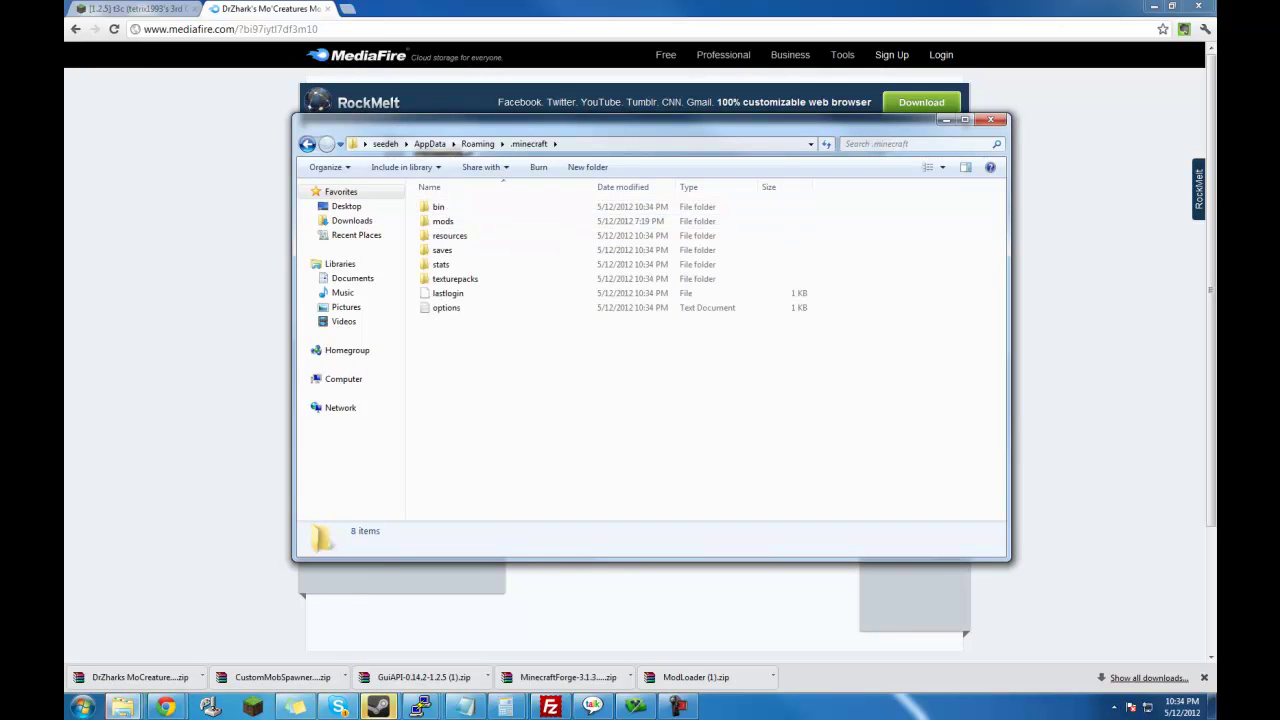
click(366, 708)
drag(1079, 86, 1147, 66)
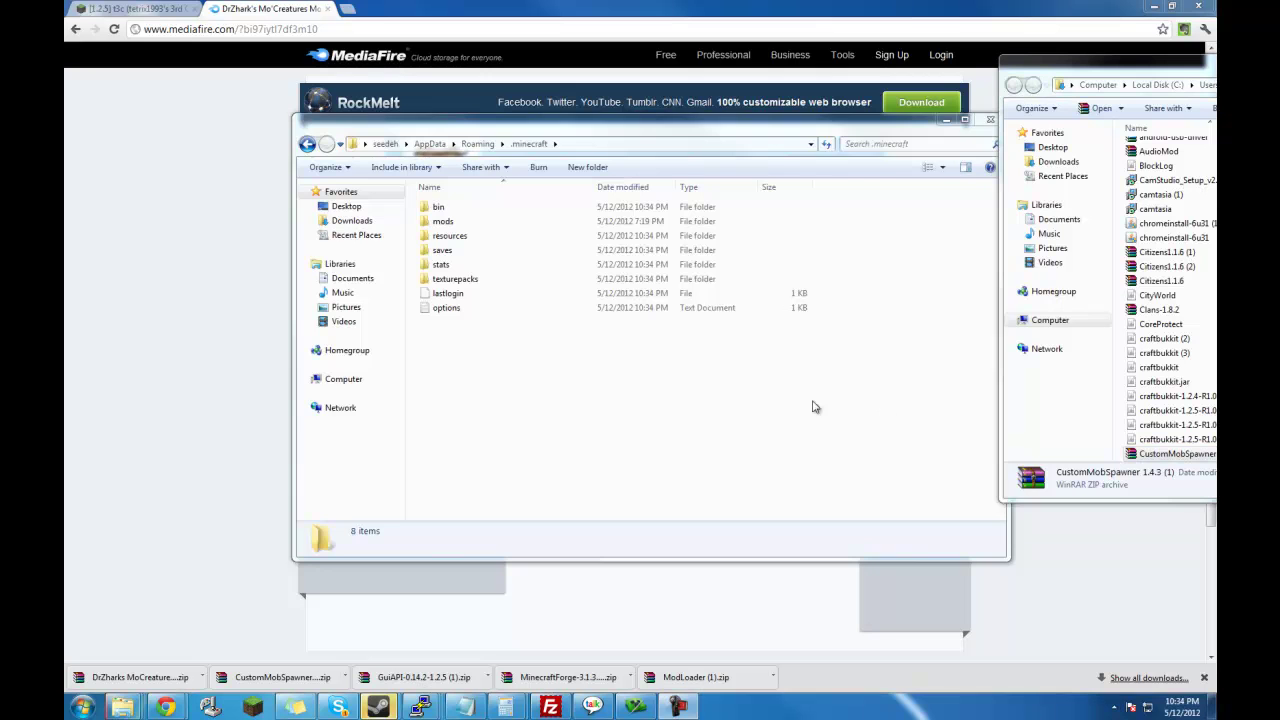
Delete the mocreatures folder and the three mod archives from the mods folder, and return to .minecraft.
click(440, 222)
double_click(440, 222)
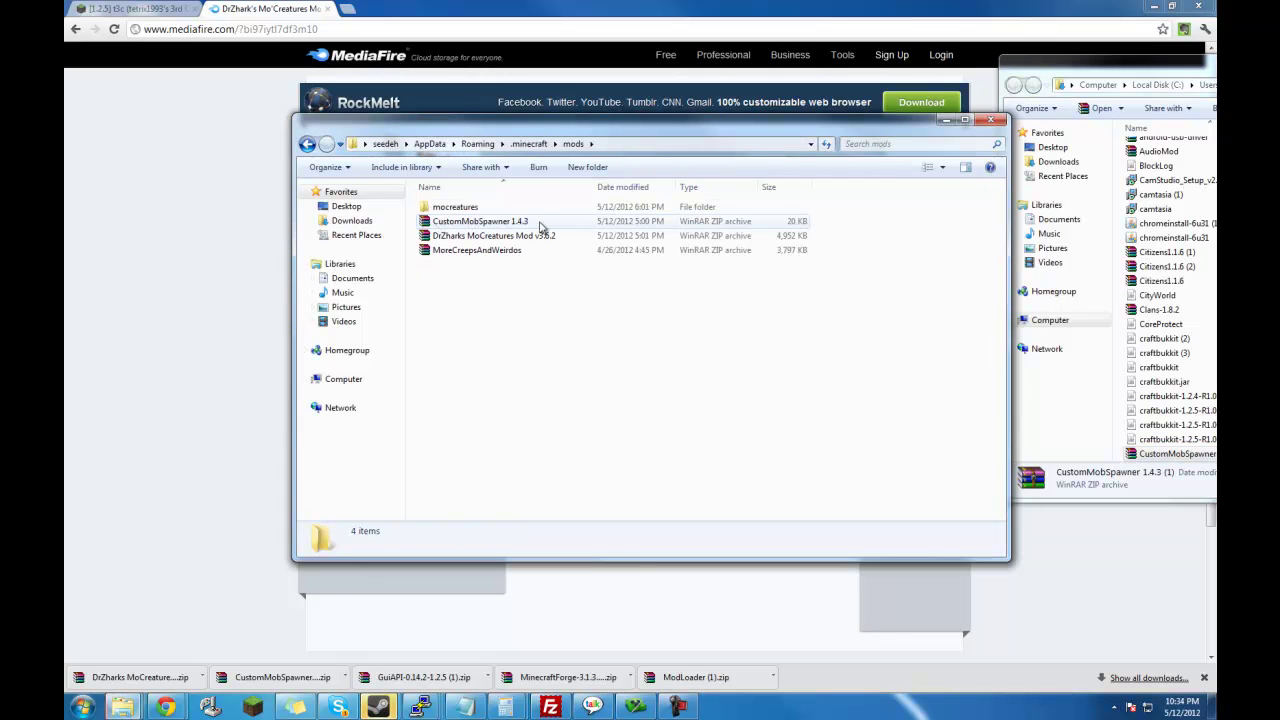
drag(535, 312, 510, 195)
right_click(512, 252)
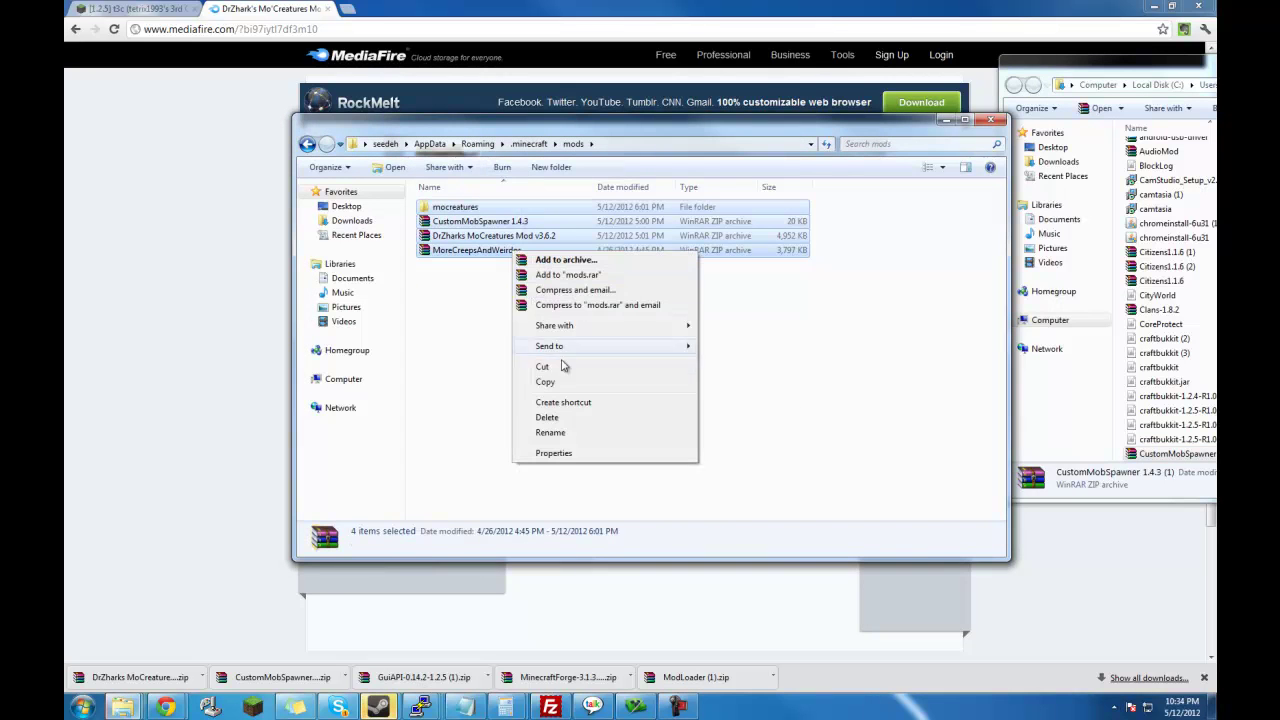
click(547, 417)
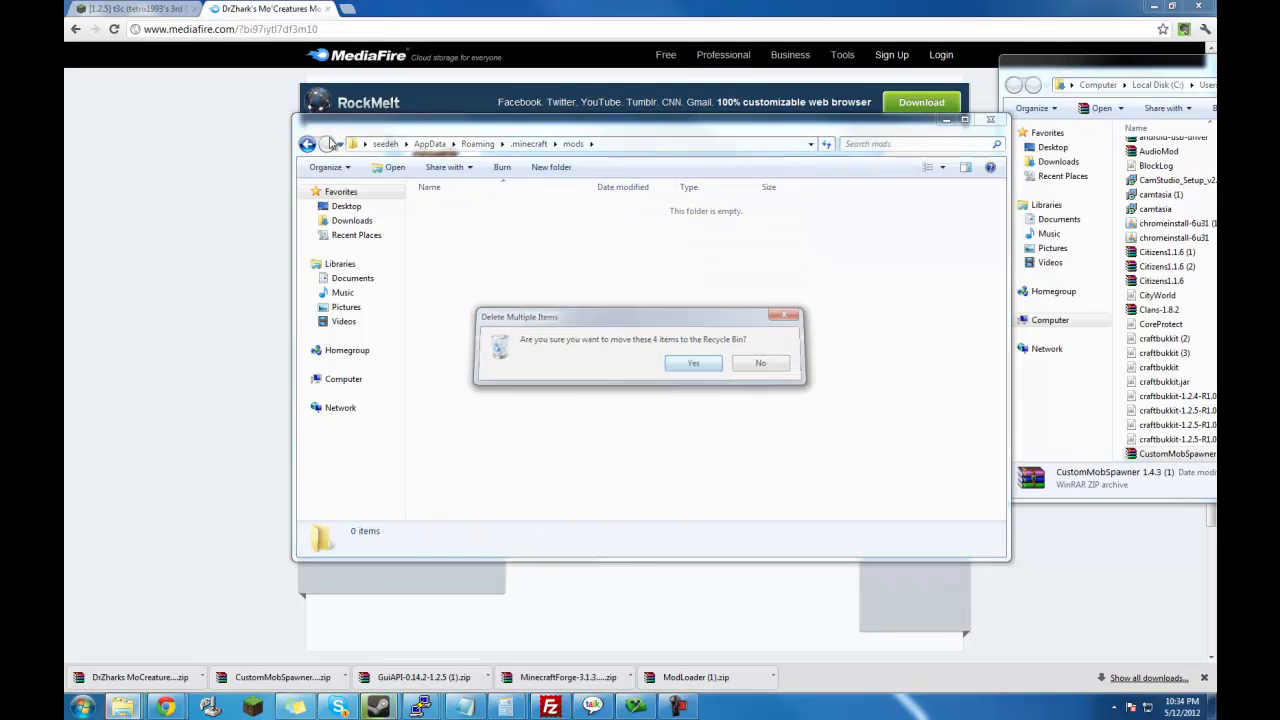
key(Return)
click(308, 144)
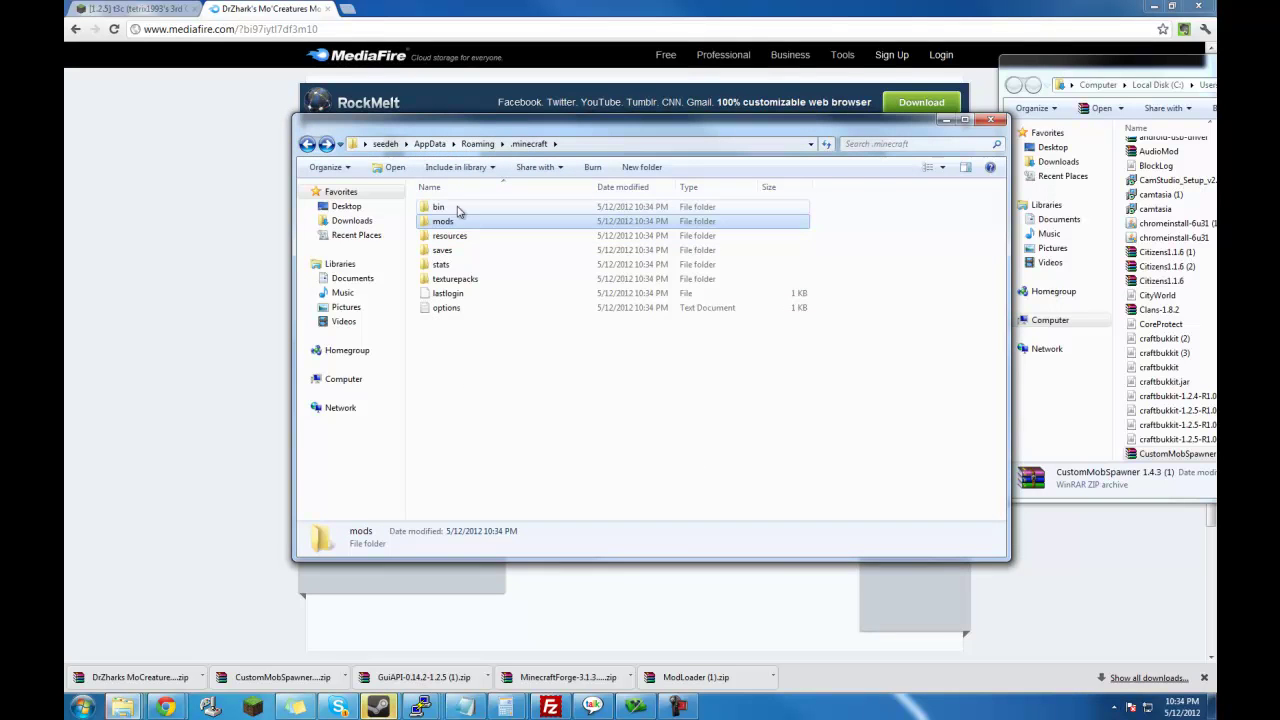
Check the contents of the resources folder in .minecraft and delete that folder.
double_click(446, 236)
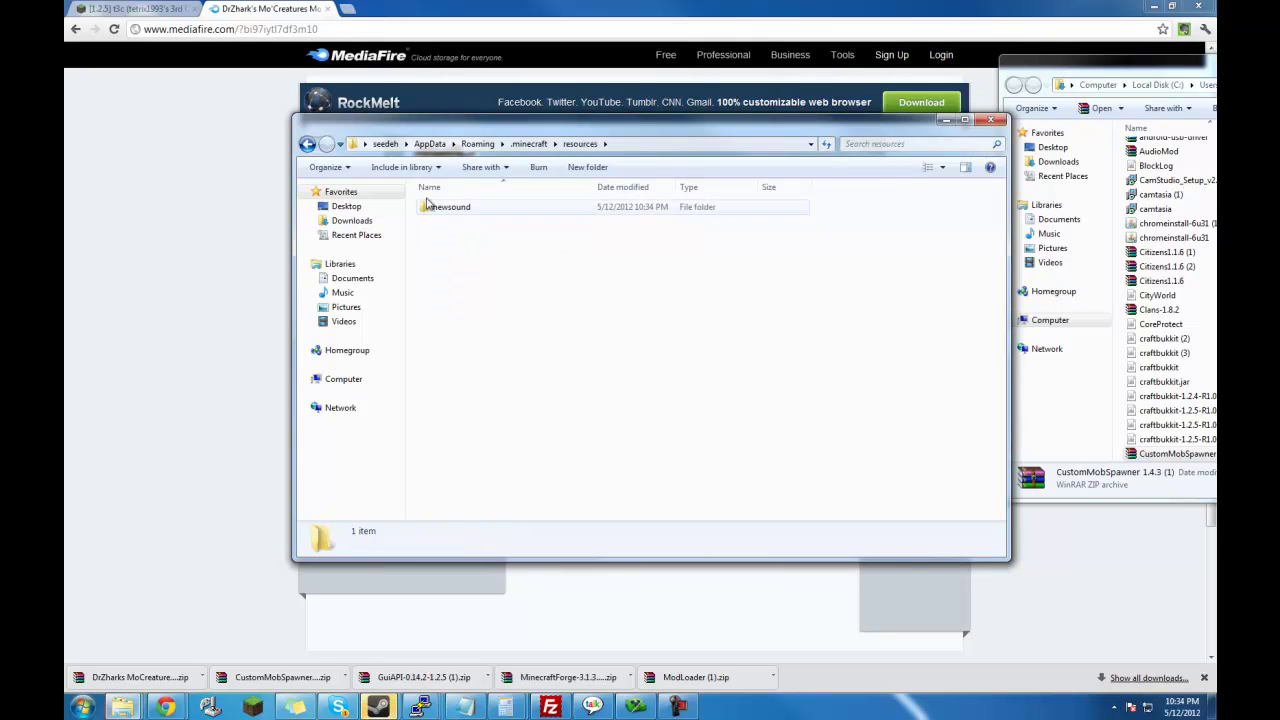
click(308, 144)
right_click(472, 237)
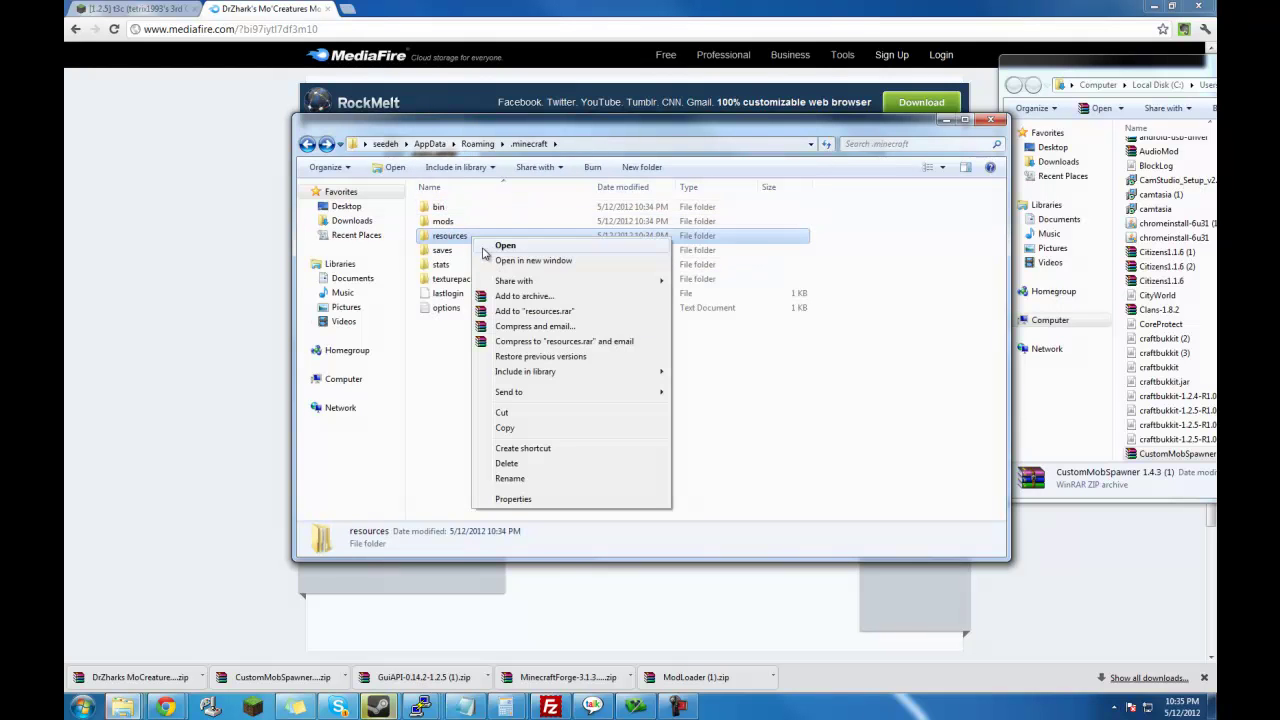
click(523, 464)
click(677, 408)
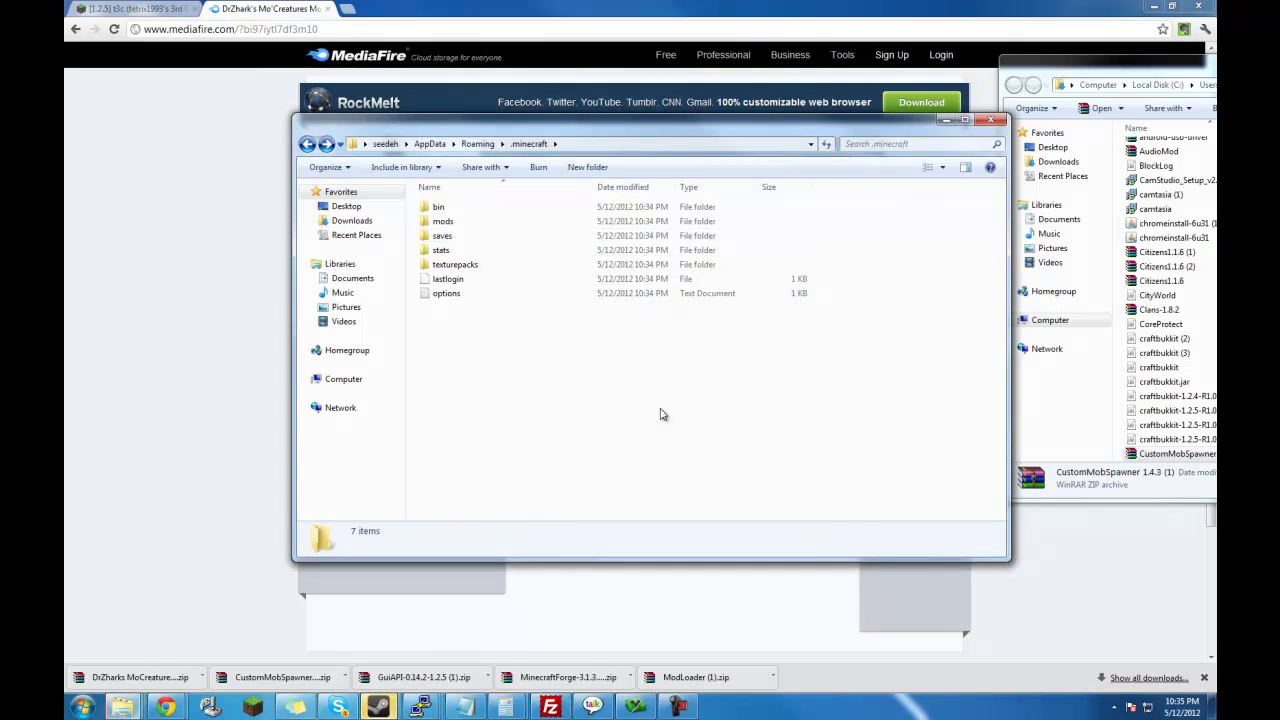
Open the CustomMobSpawner 1.4.3 (1) archive in WinRAR and go up to the Downloads folder listing.
double_click(1162, 462)
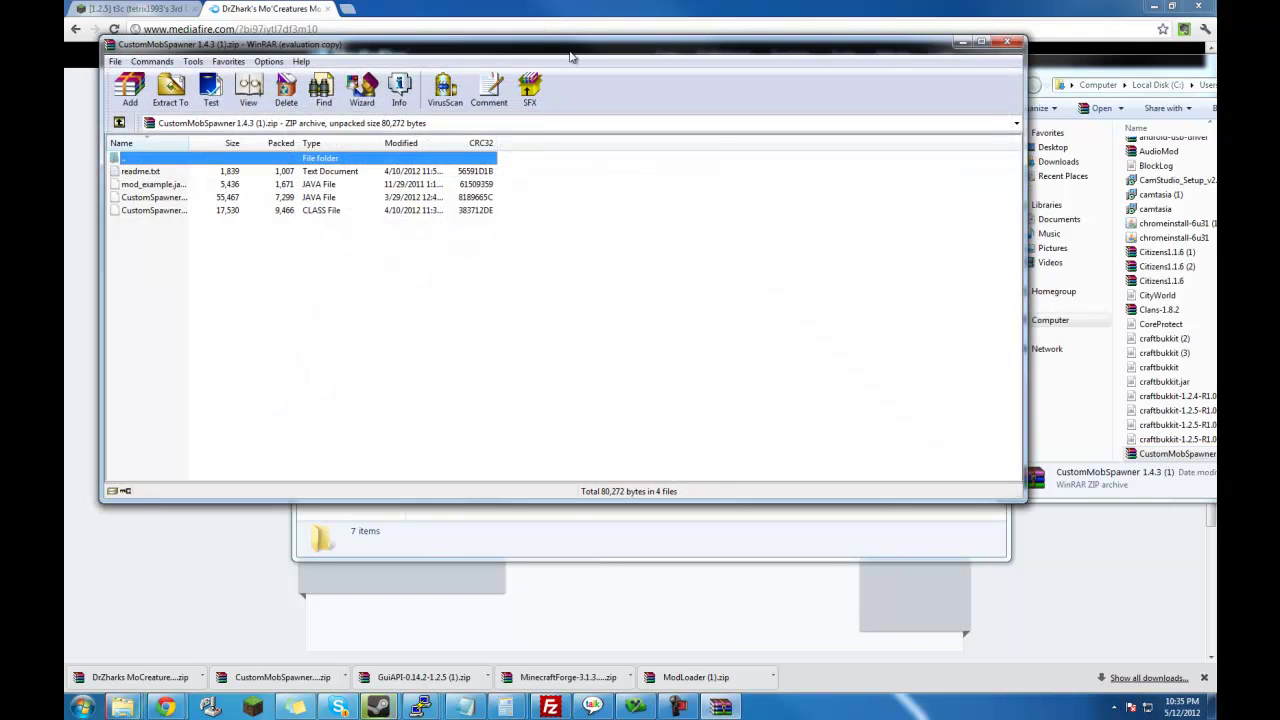
drag(571, 57, 651, 71)
click(740, 229)
drag(326, 48, 387, 233)
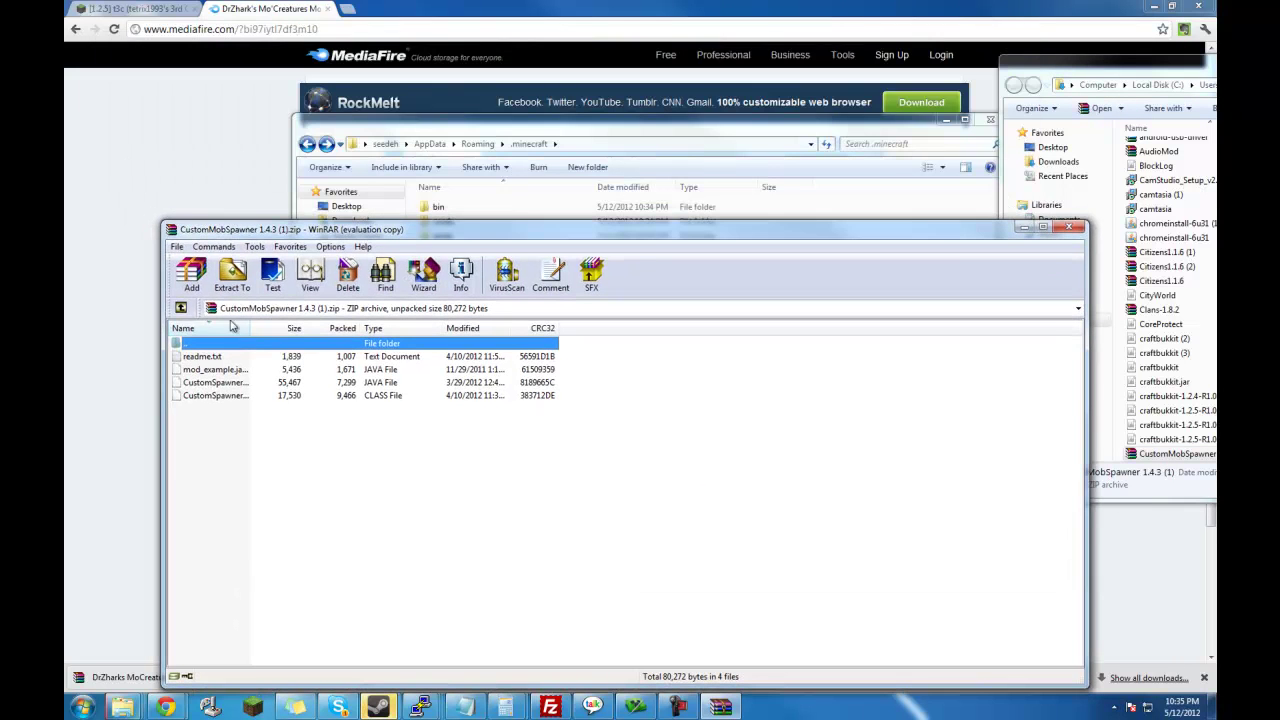
double_click(207, 344)
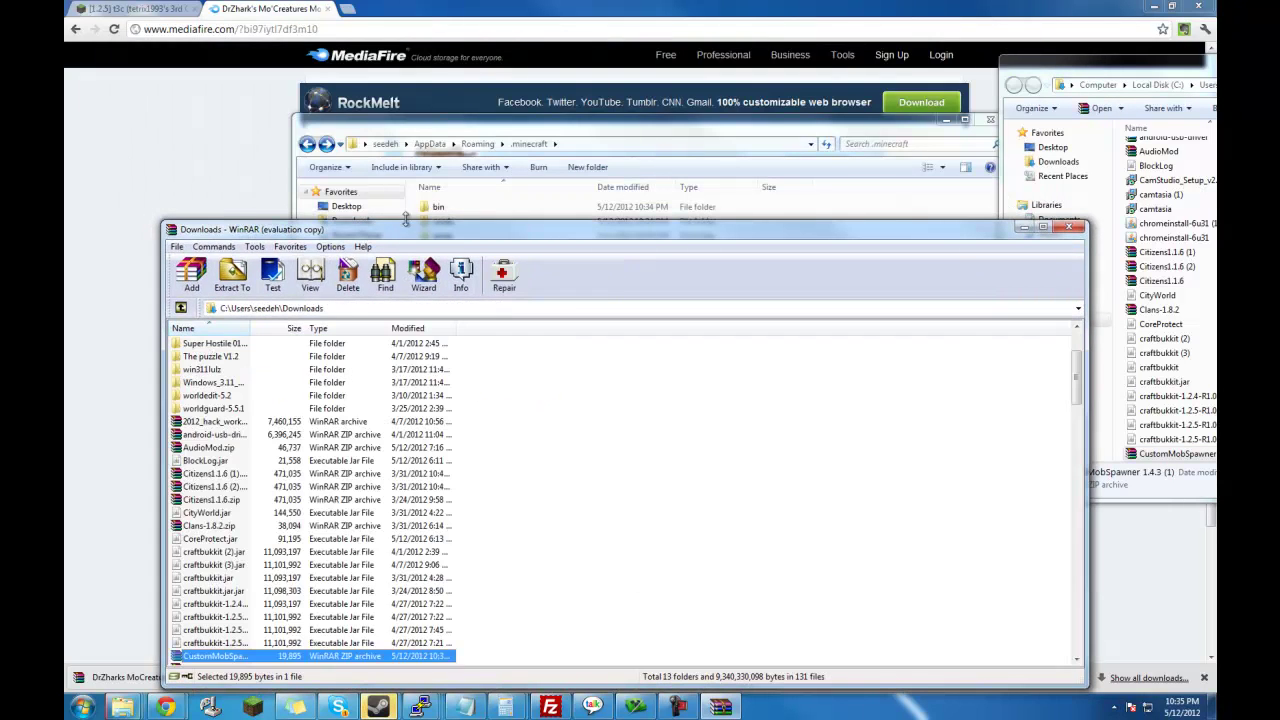
Search the web for winrar in a new browser tab and open the WinRAR download page.
click(333, 12)
click(347, 8)
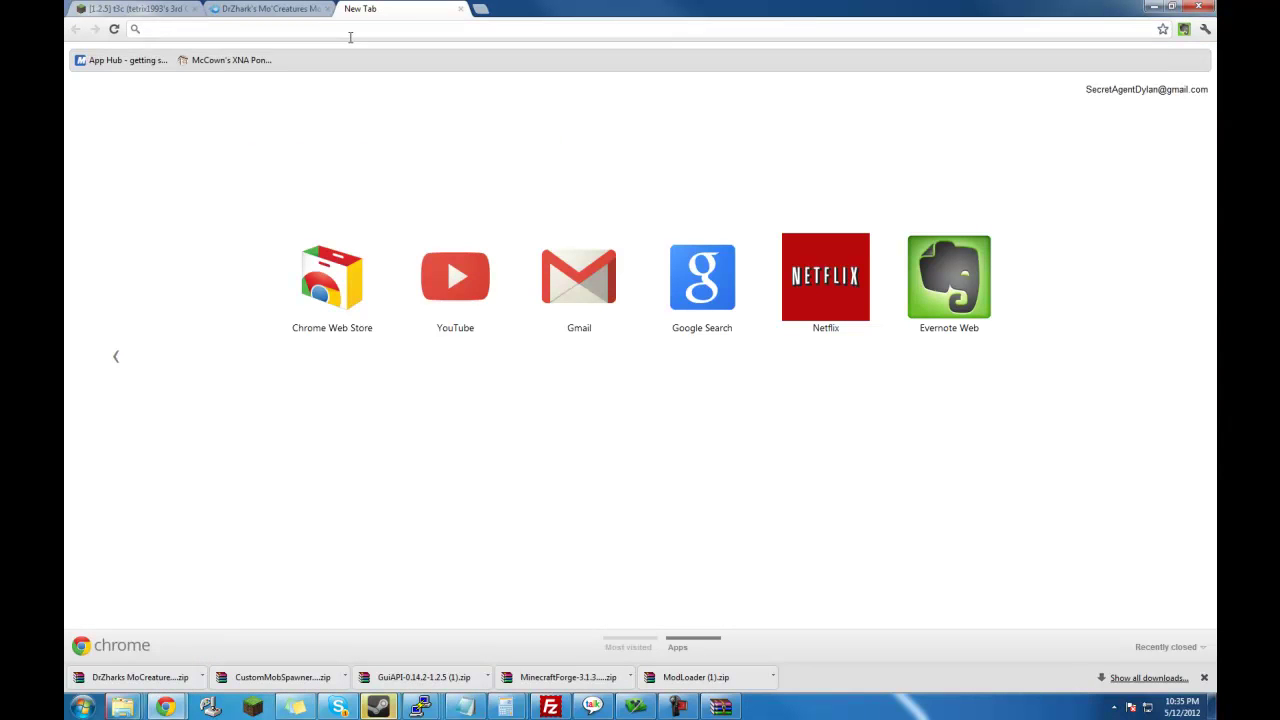
text(winrar)
key(Return)
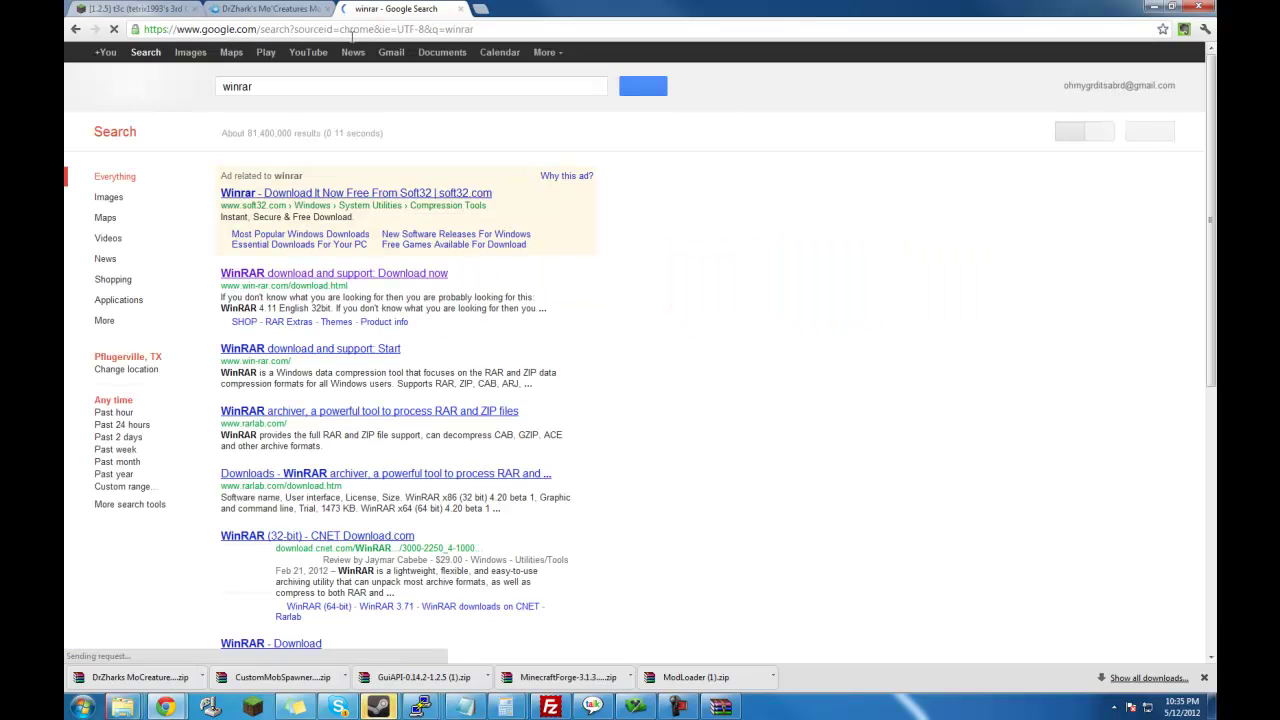
click(327, 300)
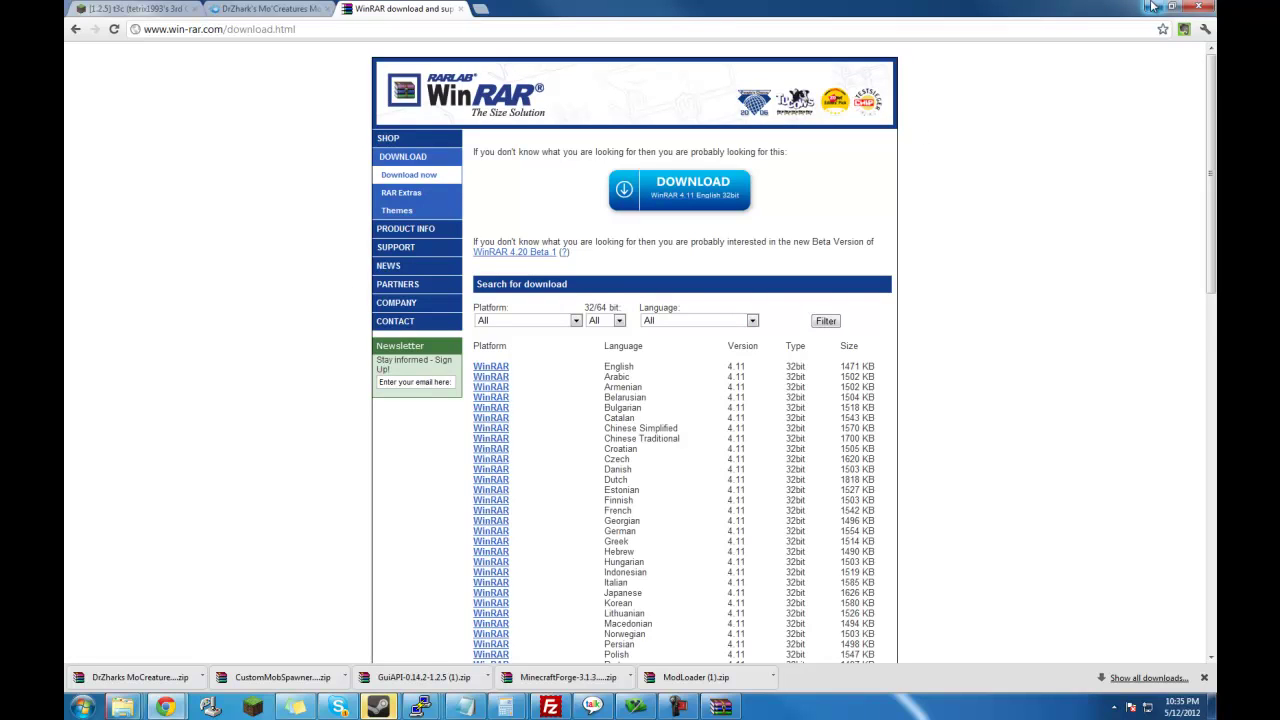
drag(1087, 20, 915, 7)
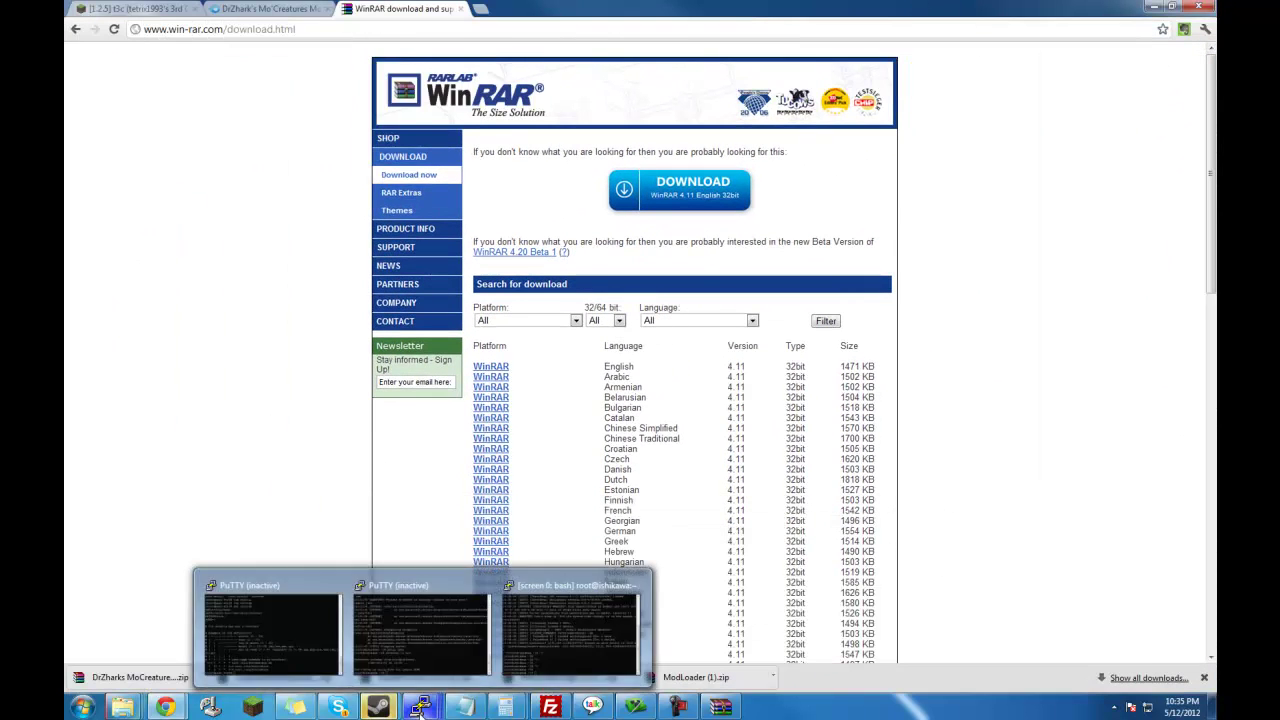
Retry the blocked deletion of the bin folder in .minecraft and bring WinRAR's Downloads listing forward.
mouse_move(168, 708)
mouse_move(409, 710)
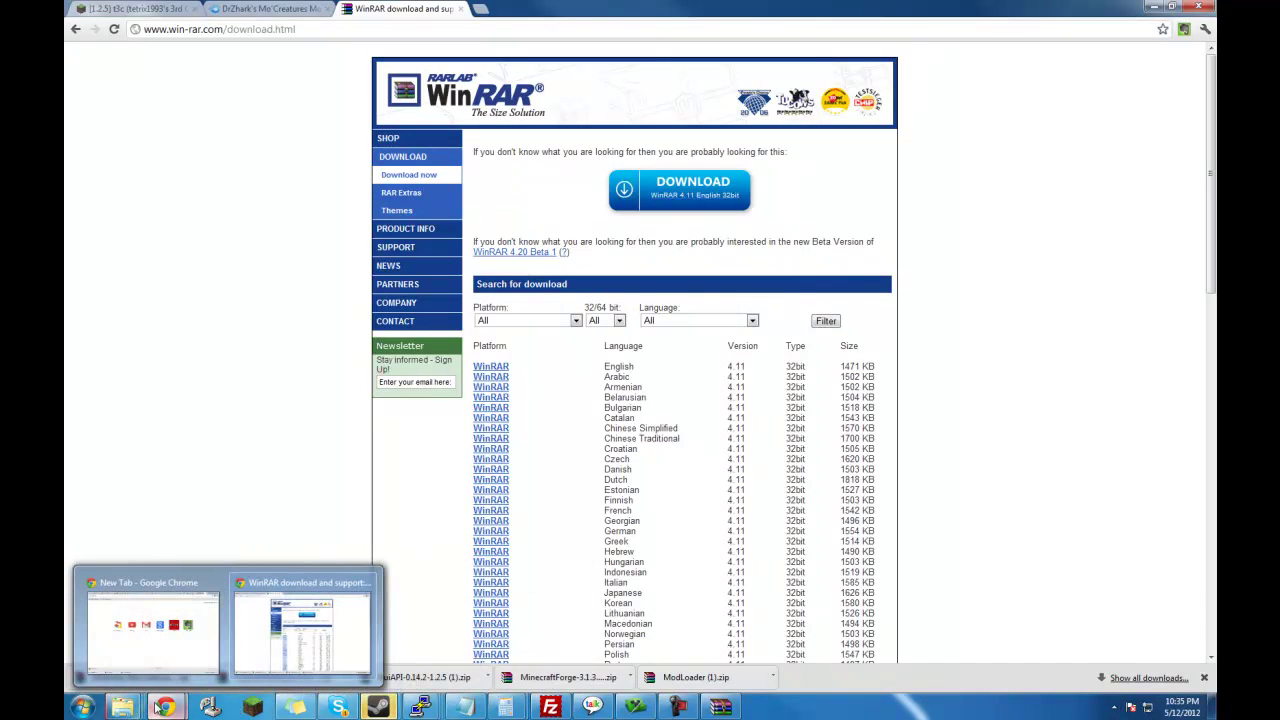
mouse_move(122, 707)
mouse_move(597, 622)
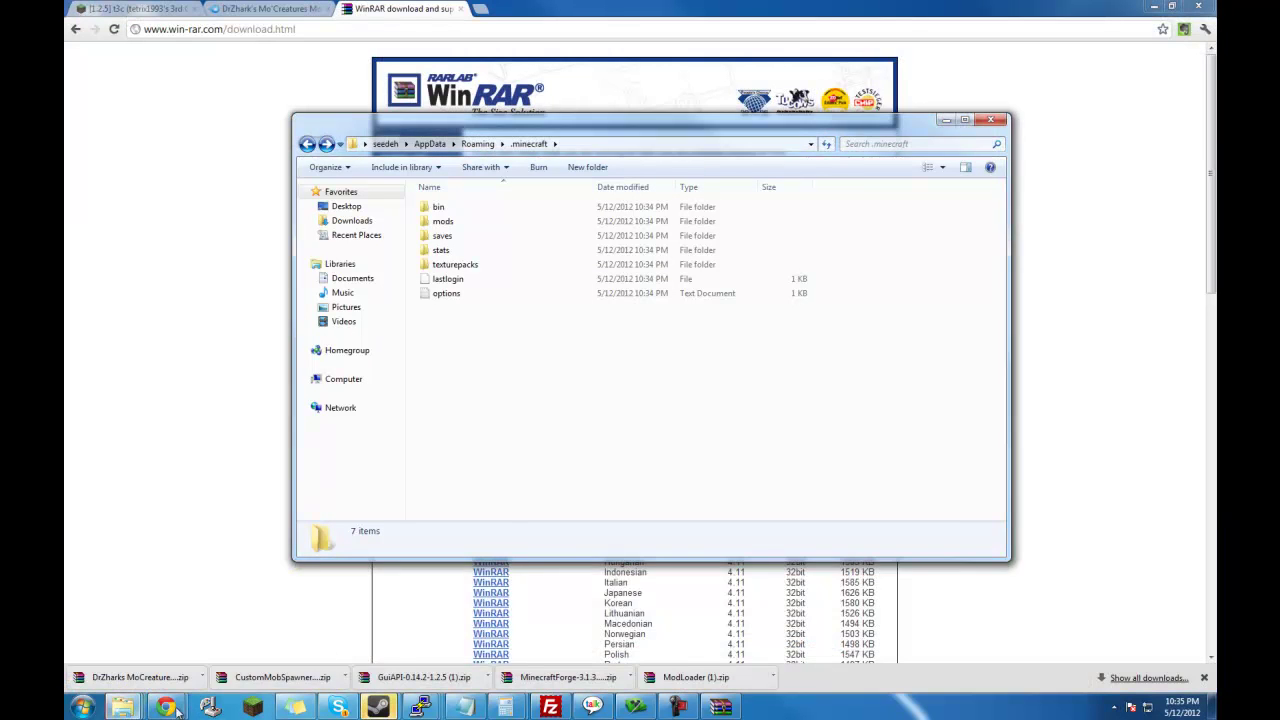
click(419, 646)
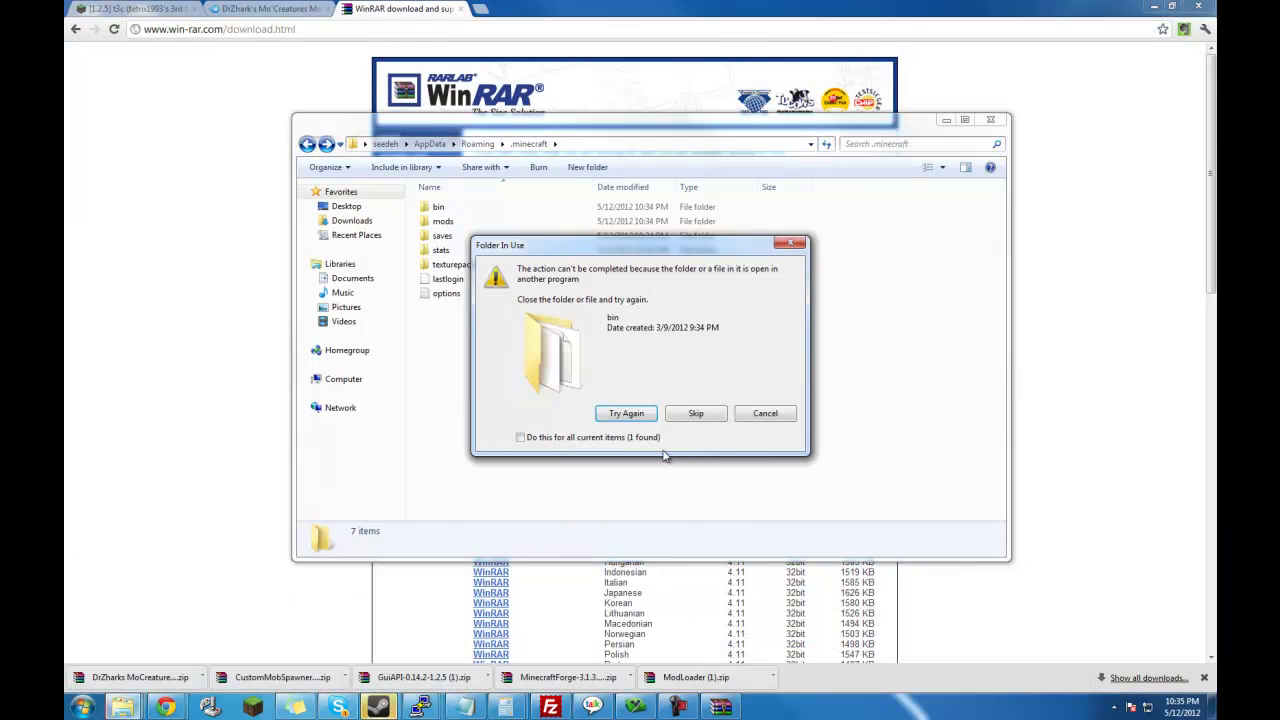
click(626, 413)
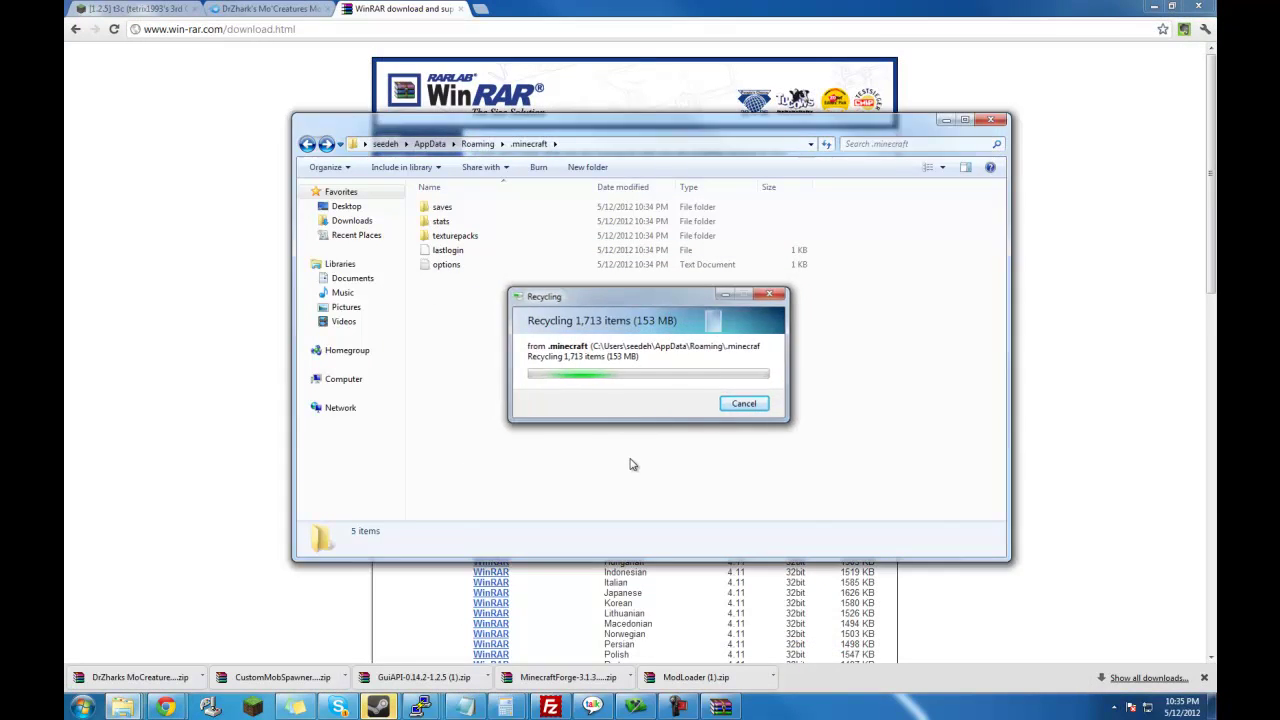
click(720, 707)
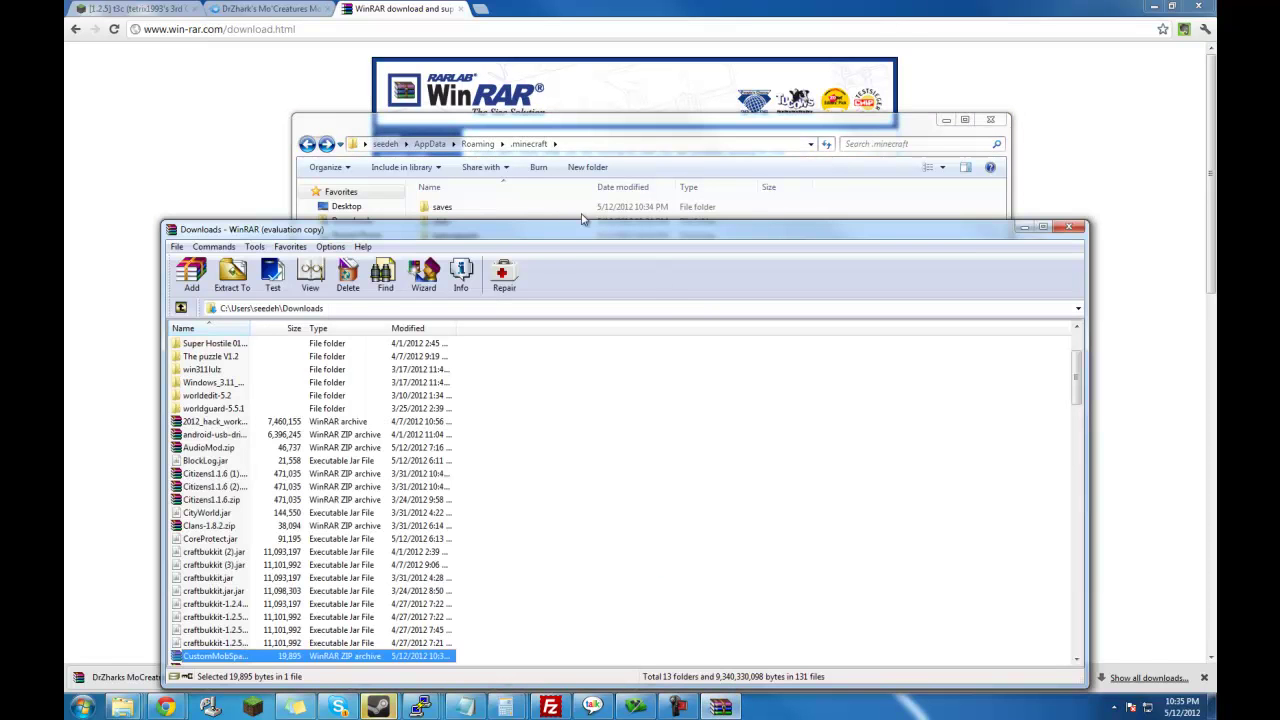
Move the WinRAR window clear of the Explorer window and reopen the .minecraft folder from Roaming.
drag(583, 218, 1168, 10)
click(306, 146)
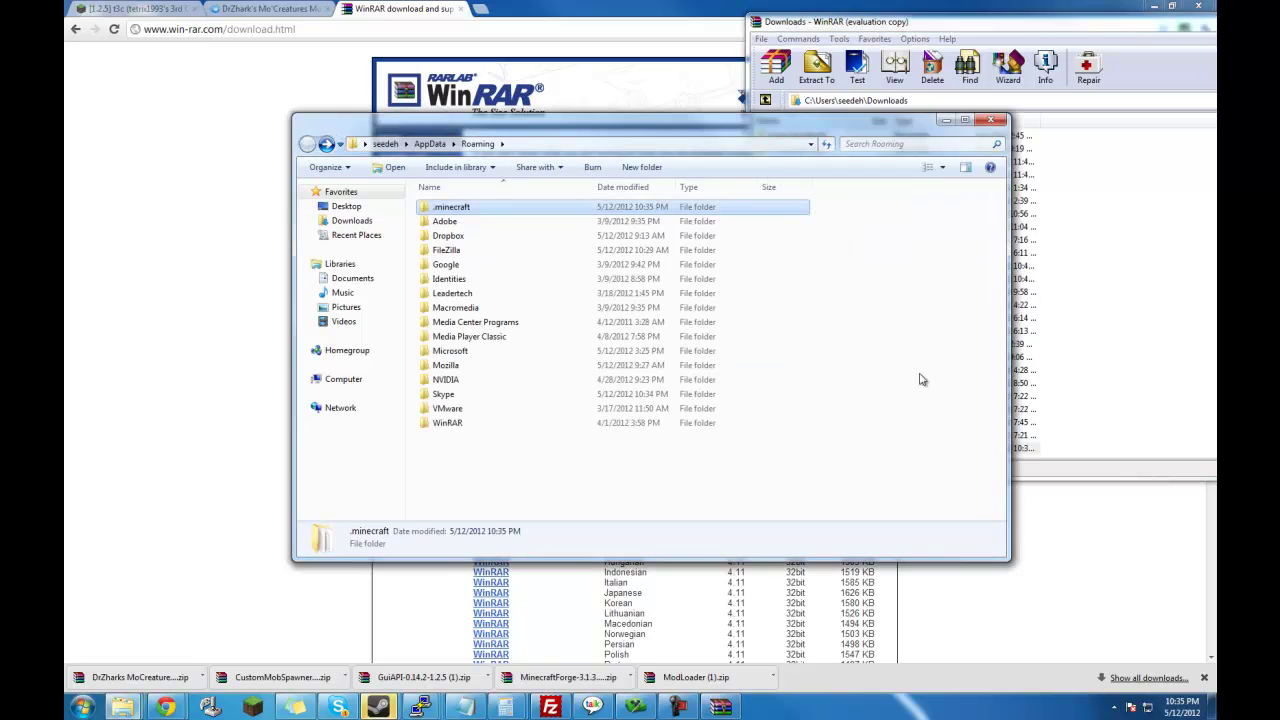
click(1168, 432)
drag(796, 448, 720, 463)
drag(797, 440, 533, 212)
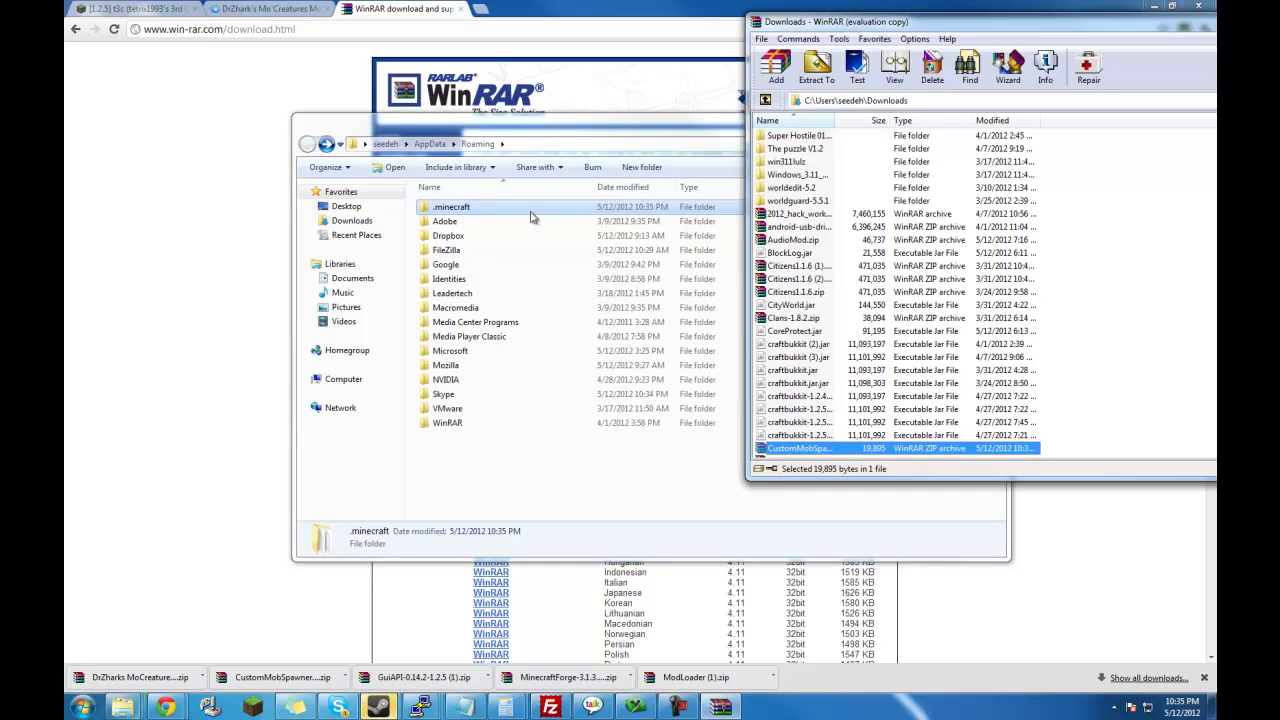
double_click(533, 210)
right_click(508, 370)
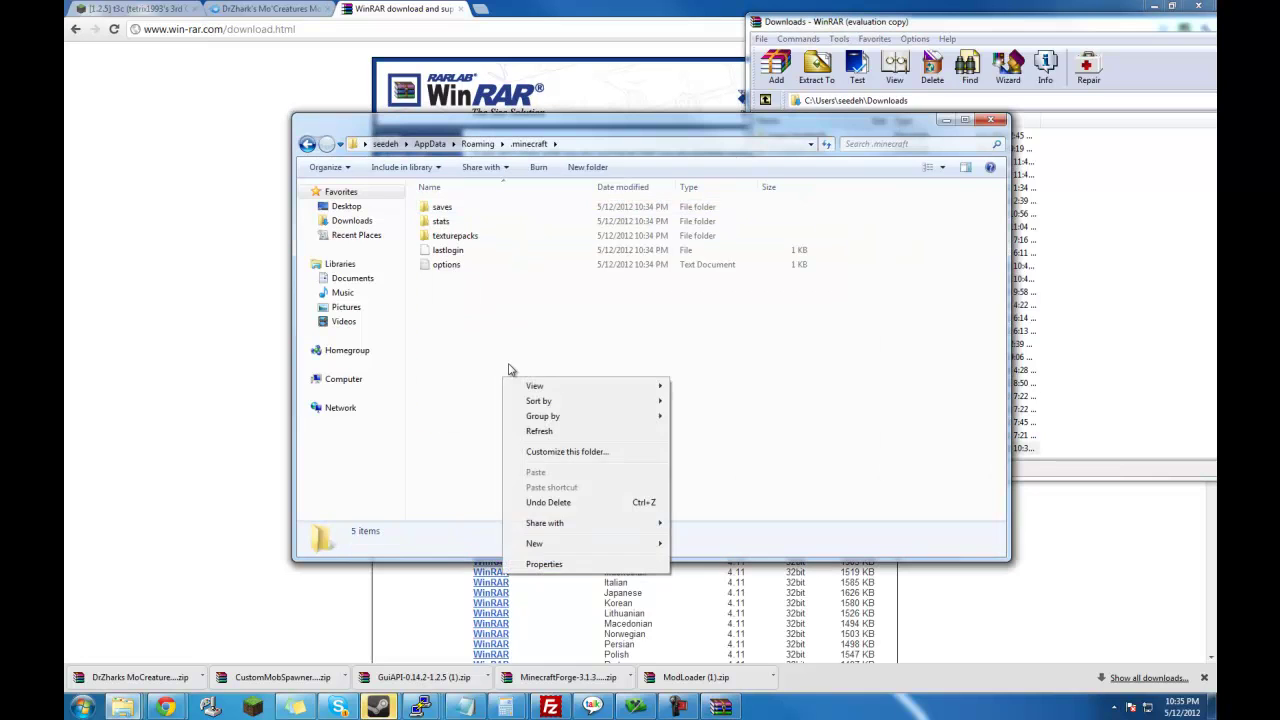
click(511, 306)
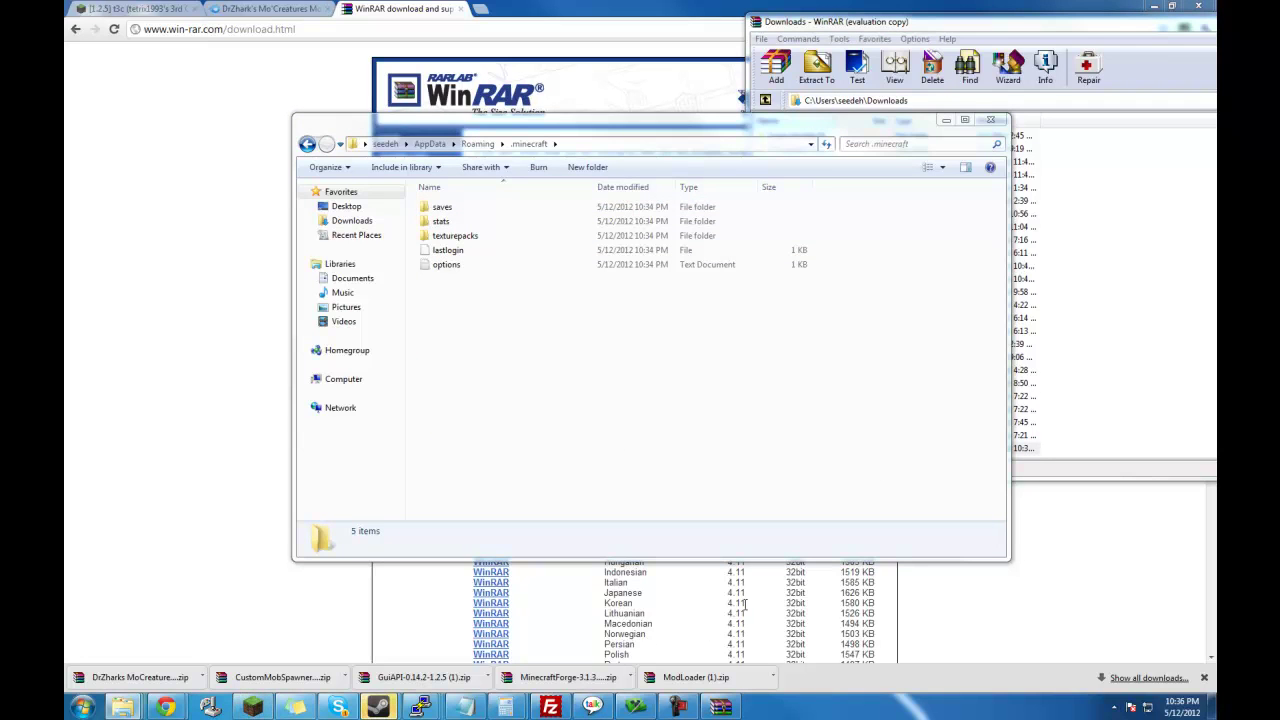
Start Minecraft so it downloads its game files again, and bring the .minecraft folder window in front of it.
click(917, 486)
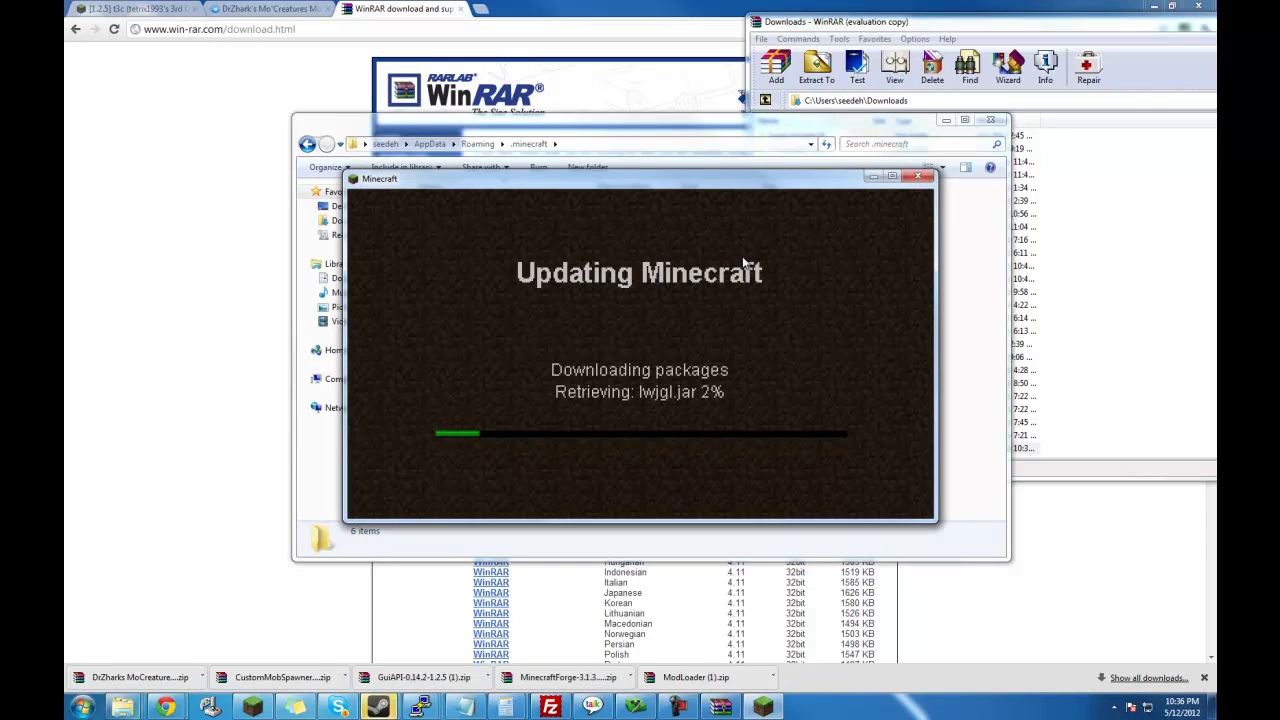
drag(736, 183, 117, 51)
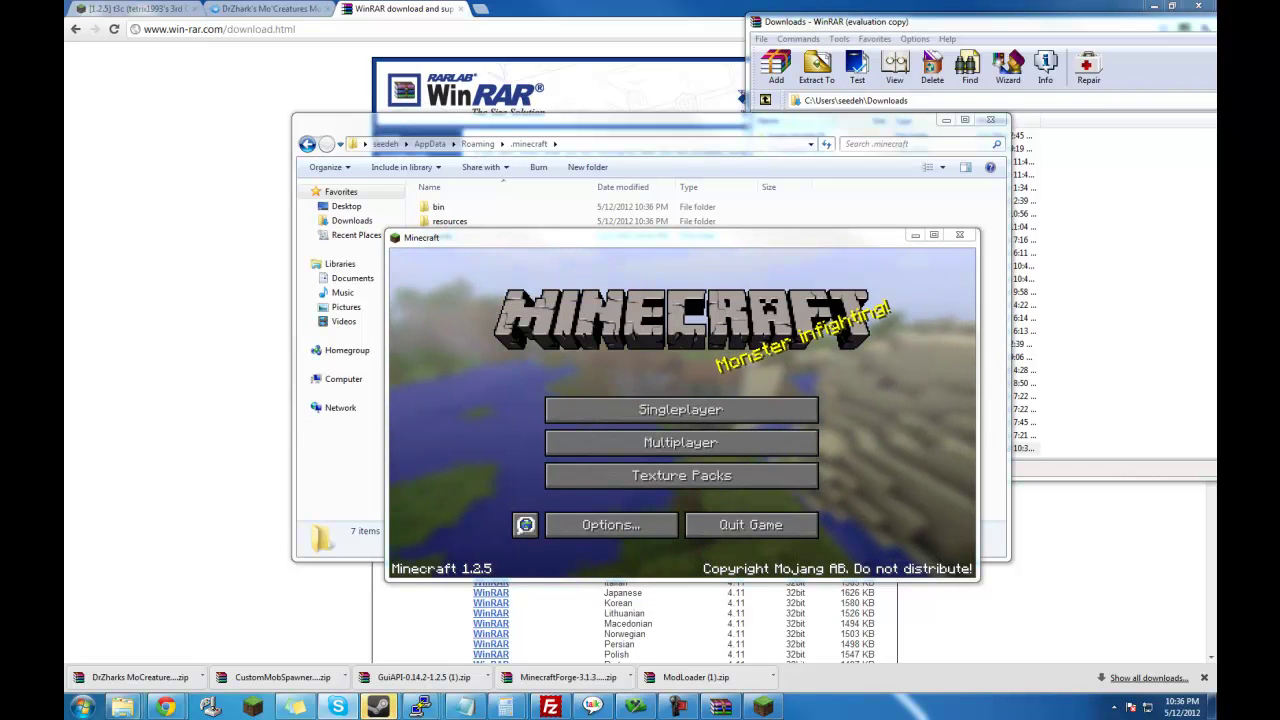
click(668, 142)
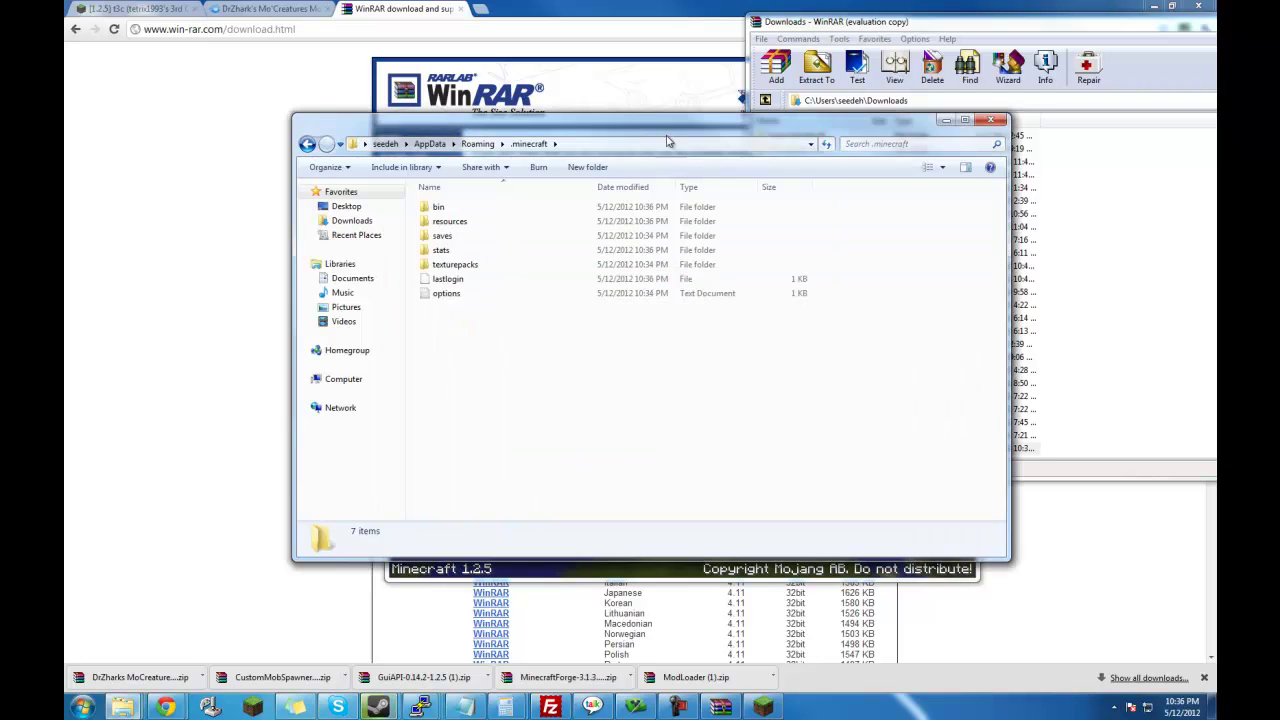
drag(660, 140, 787, 710)
drag(786, 611, 548, 163)
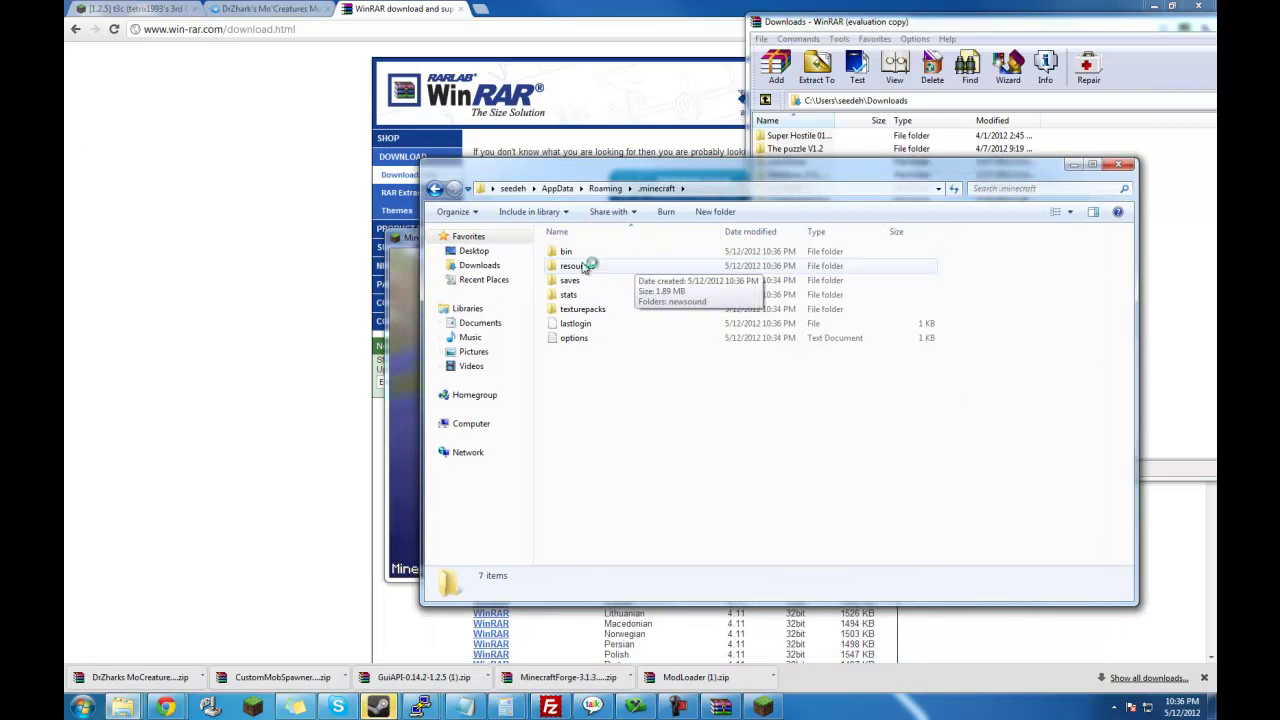
Create a new folder named mods in the .minecraft folder.
click(434, 188)
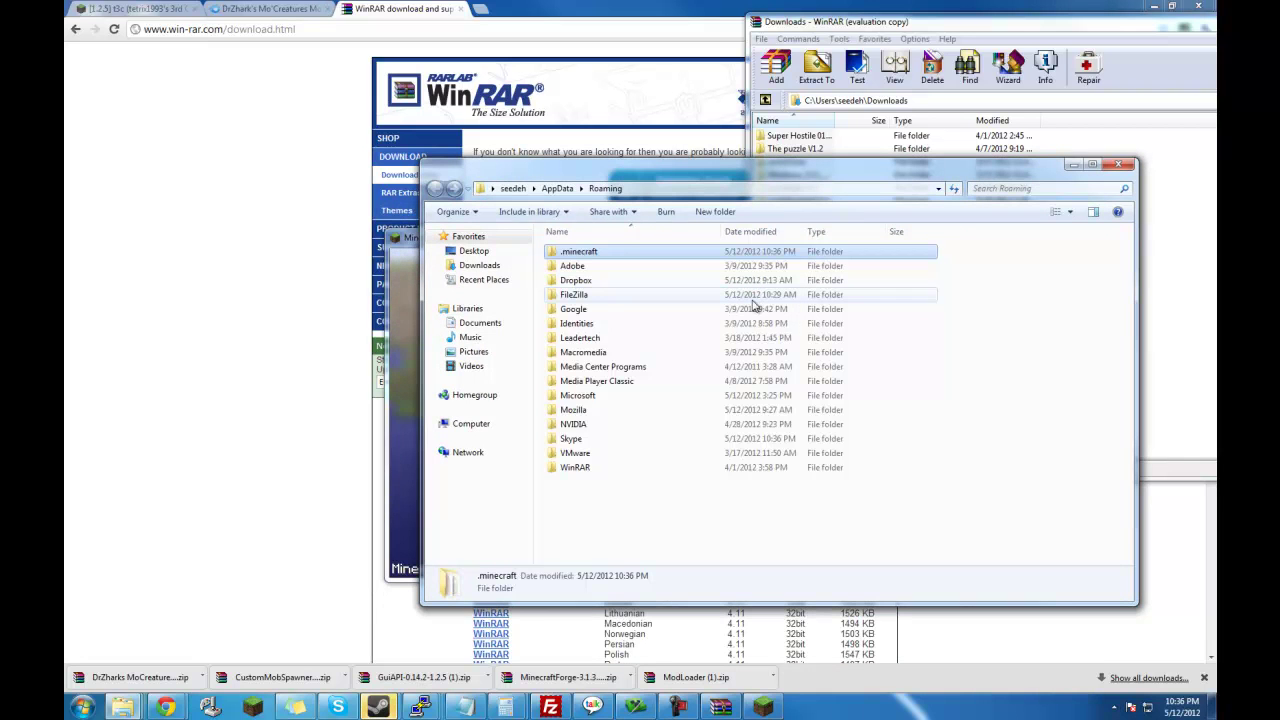
double_click(612, 253)
right_click(601, 398)
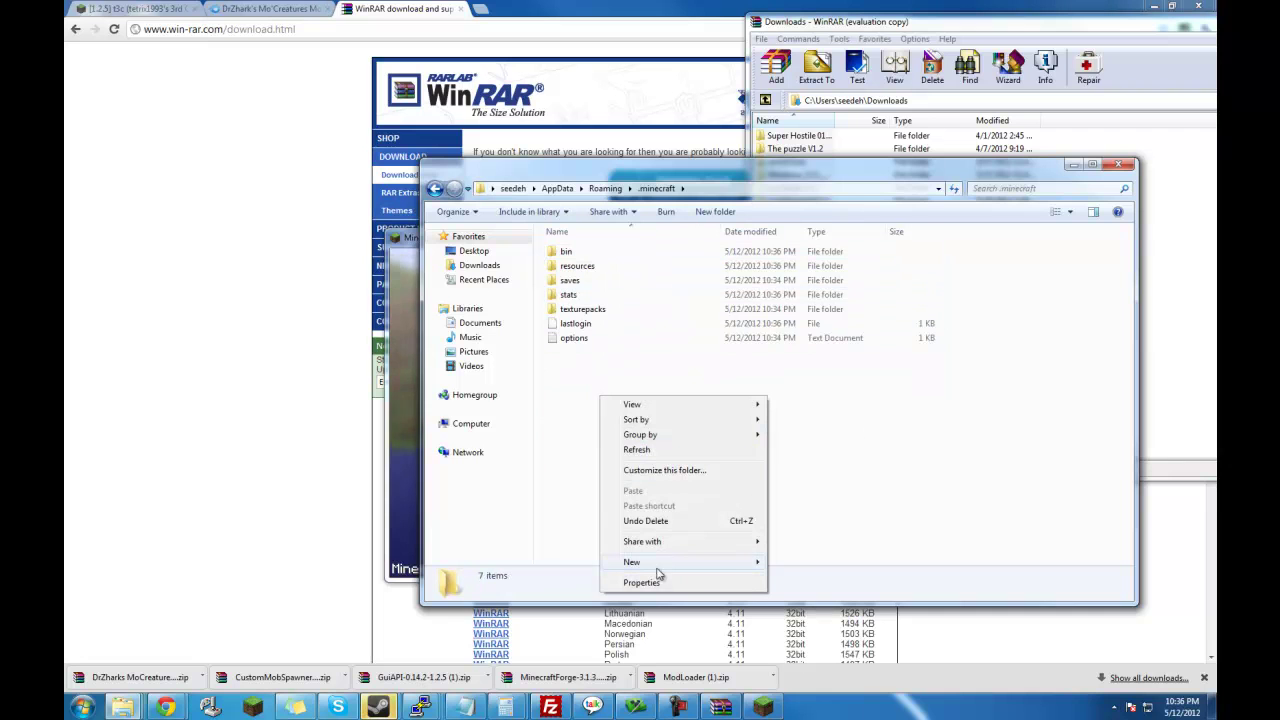
mouse_move(674, 571)
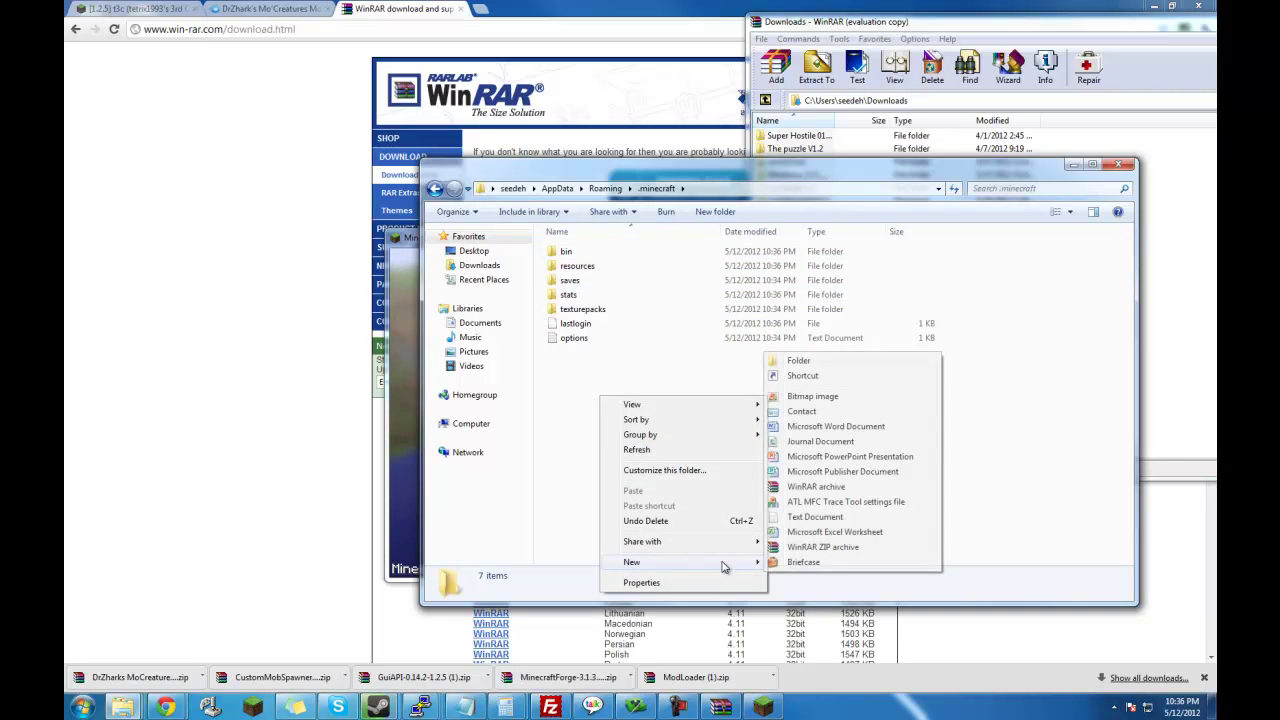
click(840, 362)
text(mods)
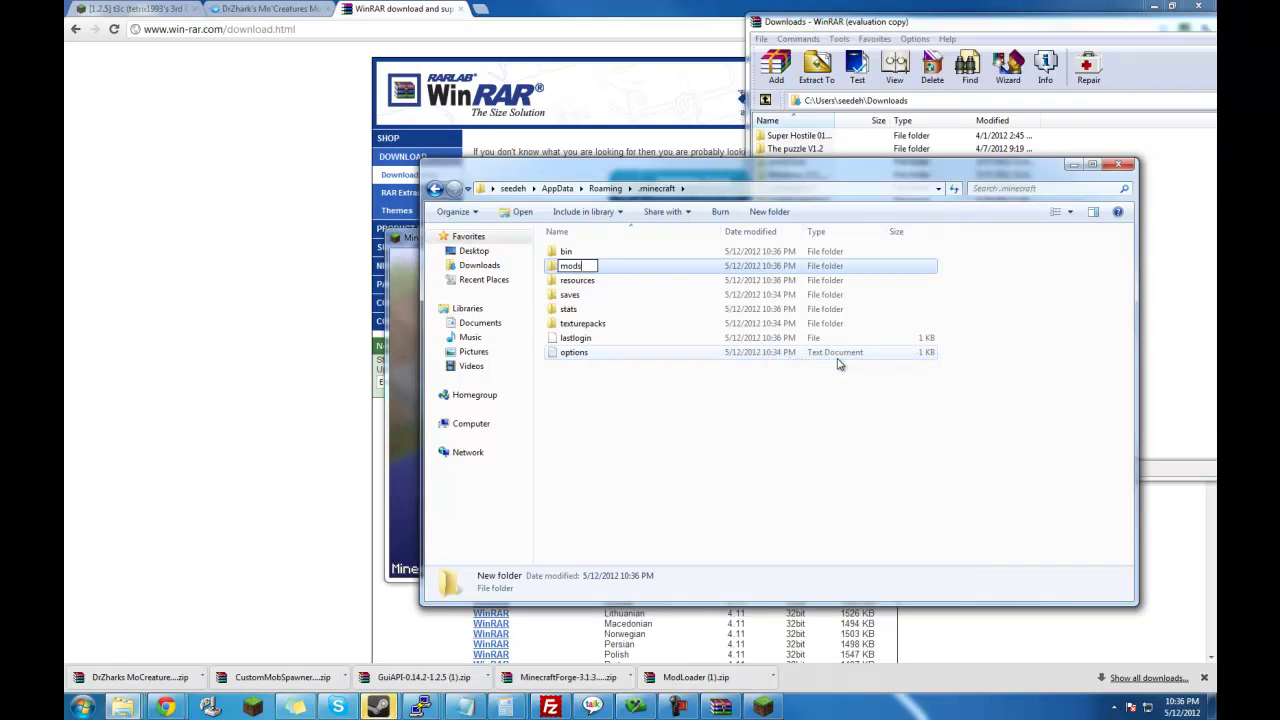
click(707, 428)
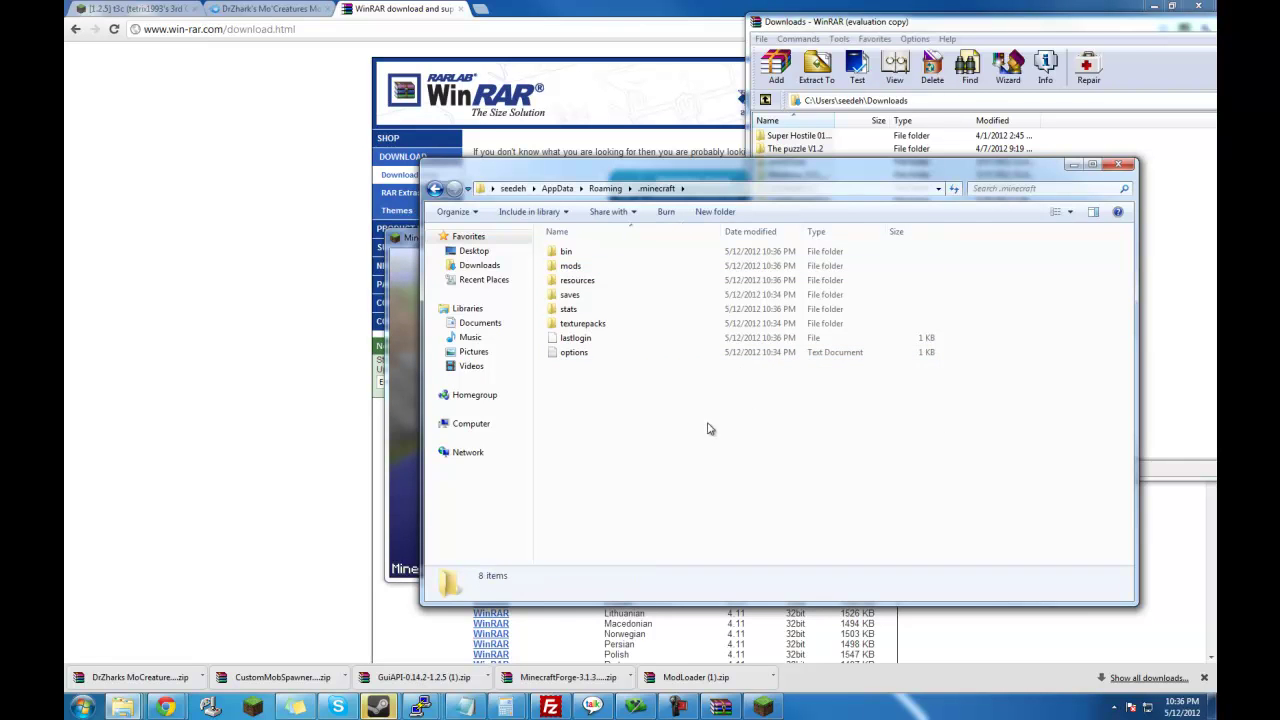
Read the installation instructions in readme.txt inside the CustomMobSpawner 1.4.3 (1) archive and return to the Downloads listing.
drag(577, 349, 680, 174)
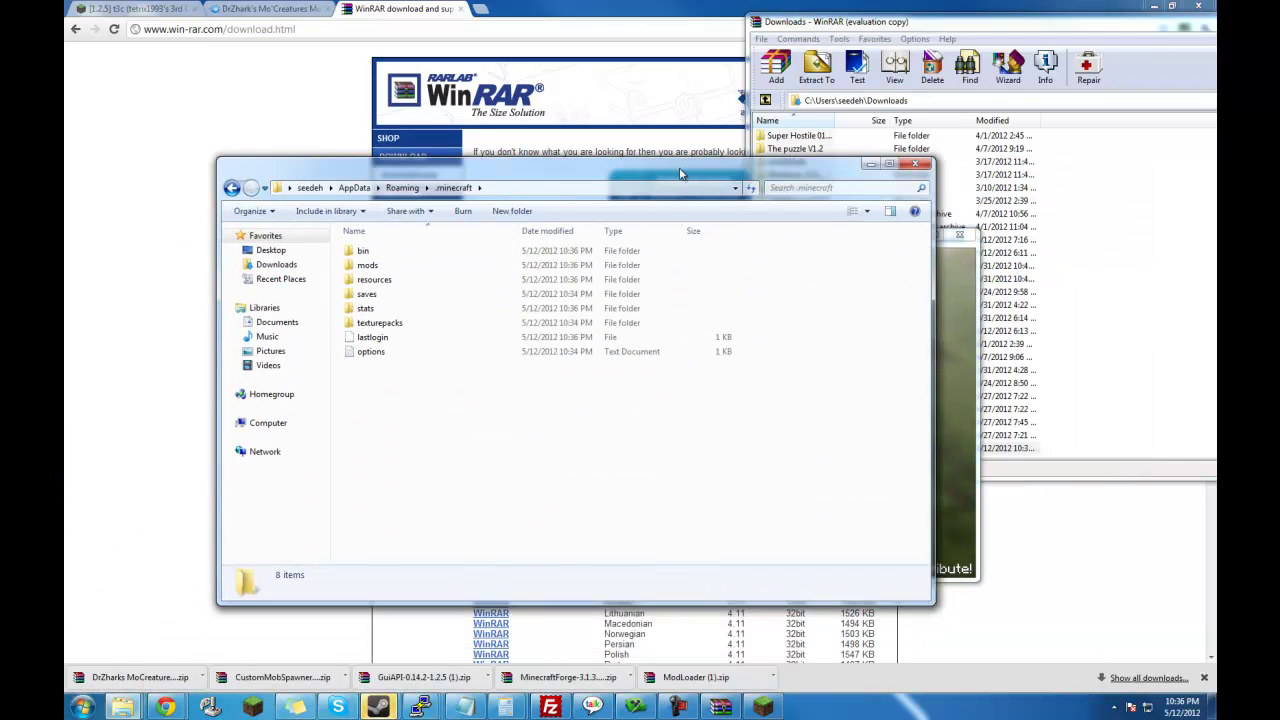
click(722, 707)
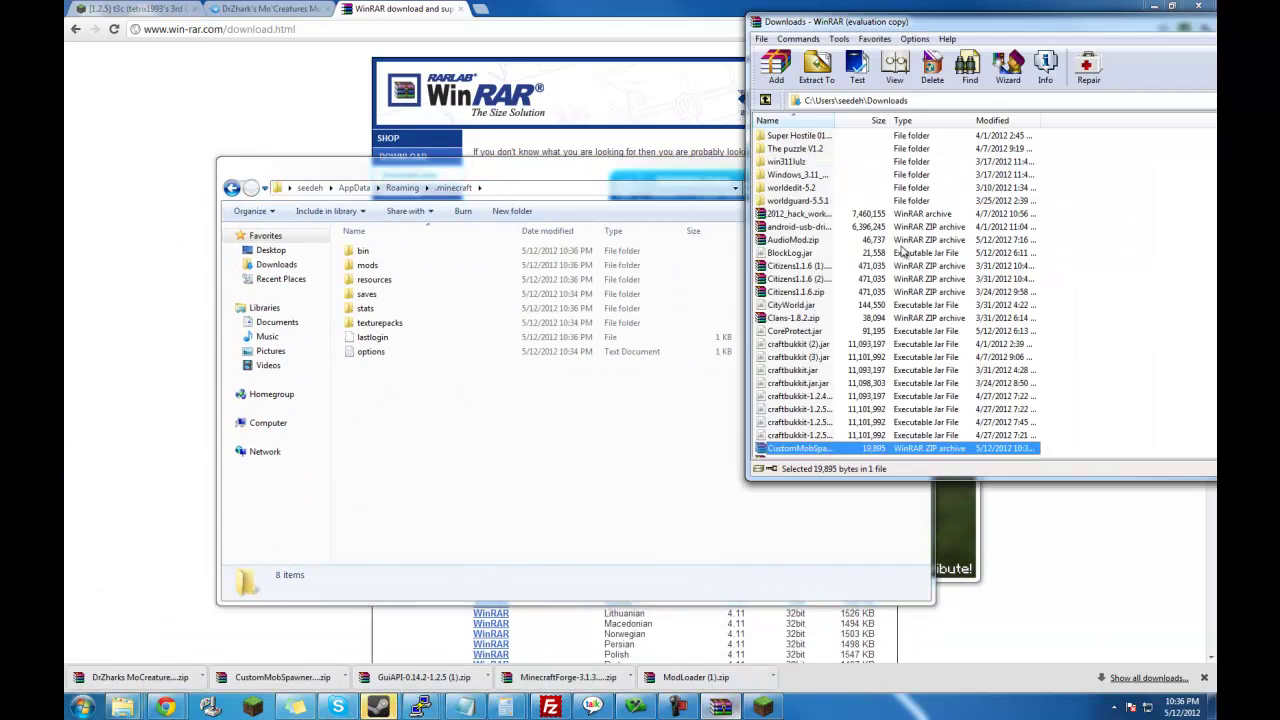
double_click(799, 449)
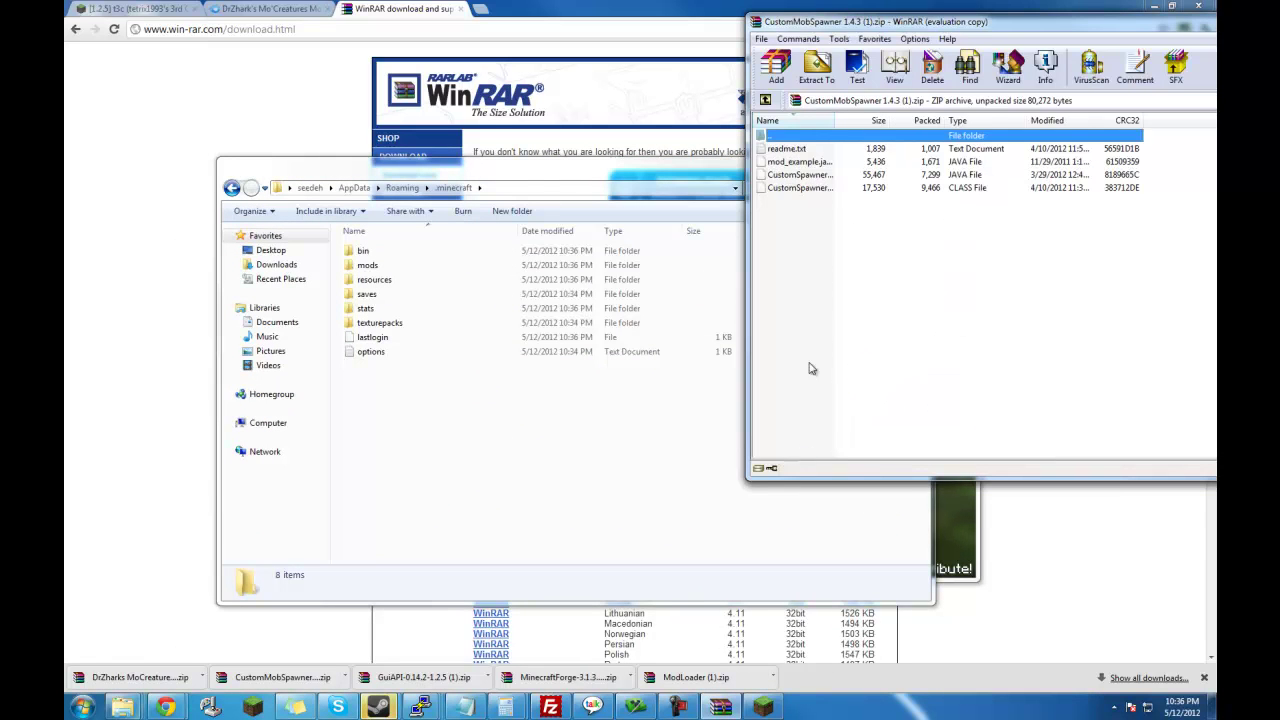
double_click(795, 150)
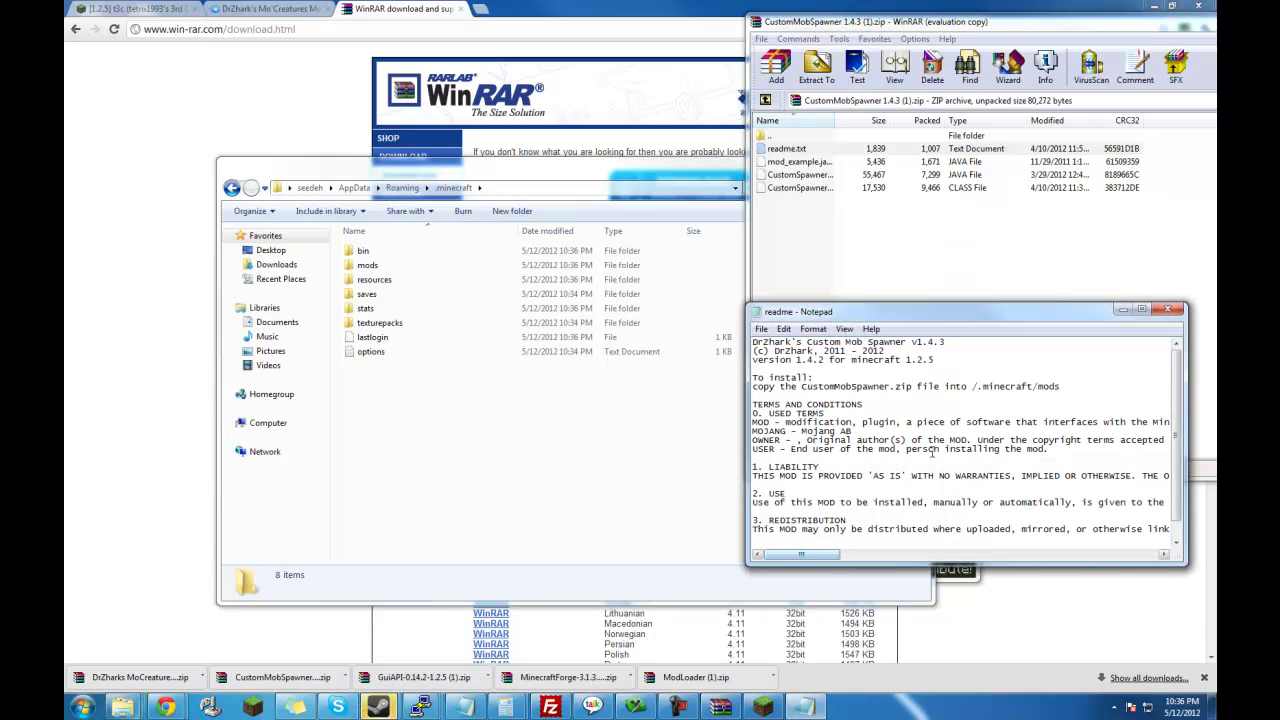
click(1167, 309)
double_click(770, 135)
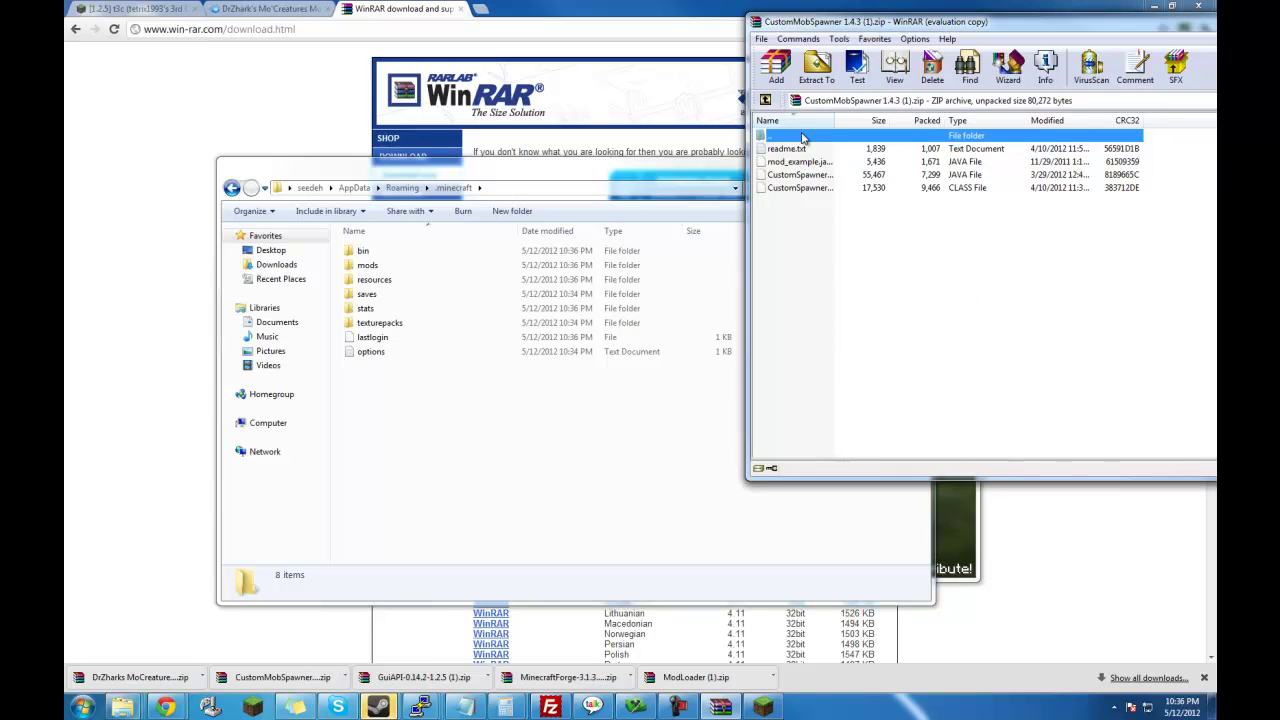
Copy the CustomMobSpawner 1.4.3 (1) archive into the mods folder and go back to .minecraft.
double_click(370, 266)
click(950, 448)
drag(882, 452, 347, 393)
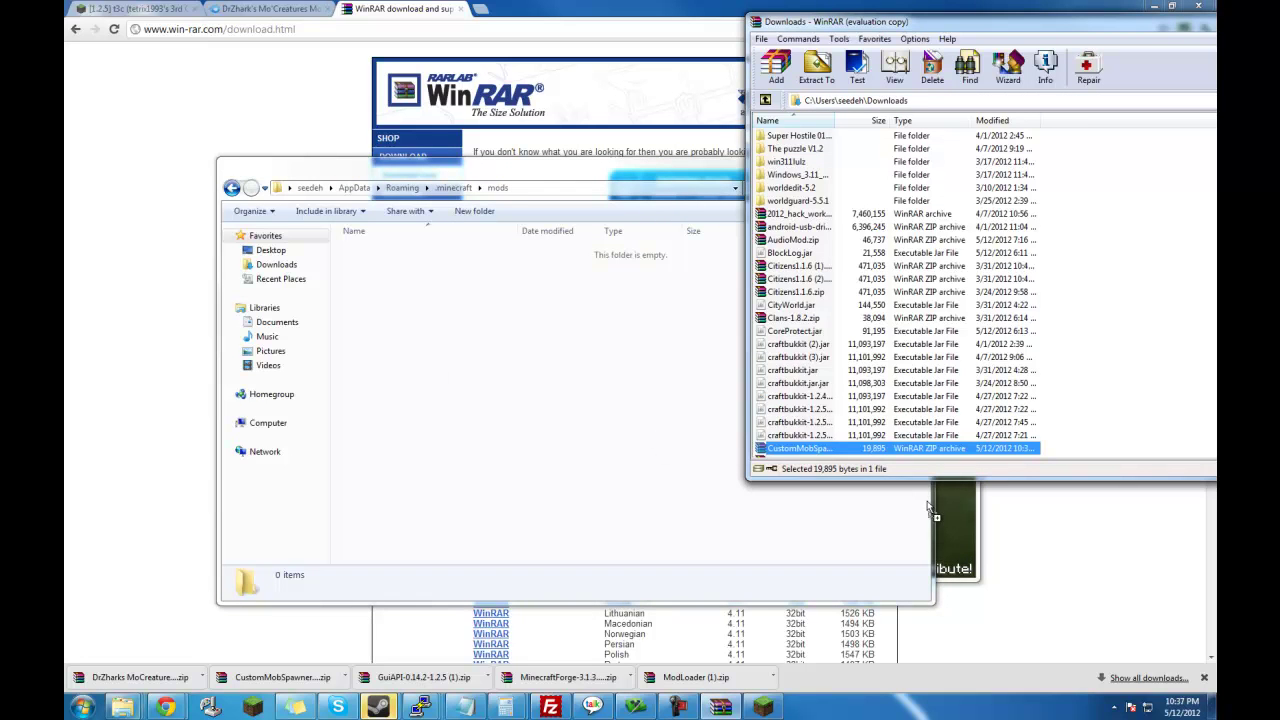
drag(427, 416, 420, 397)
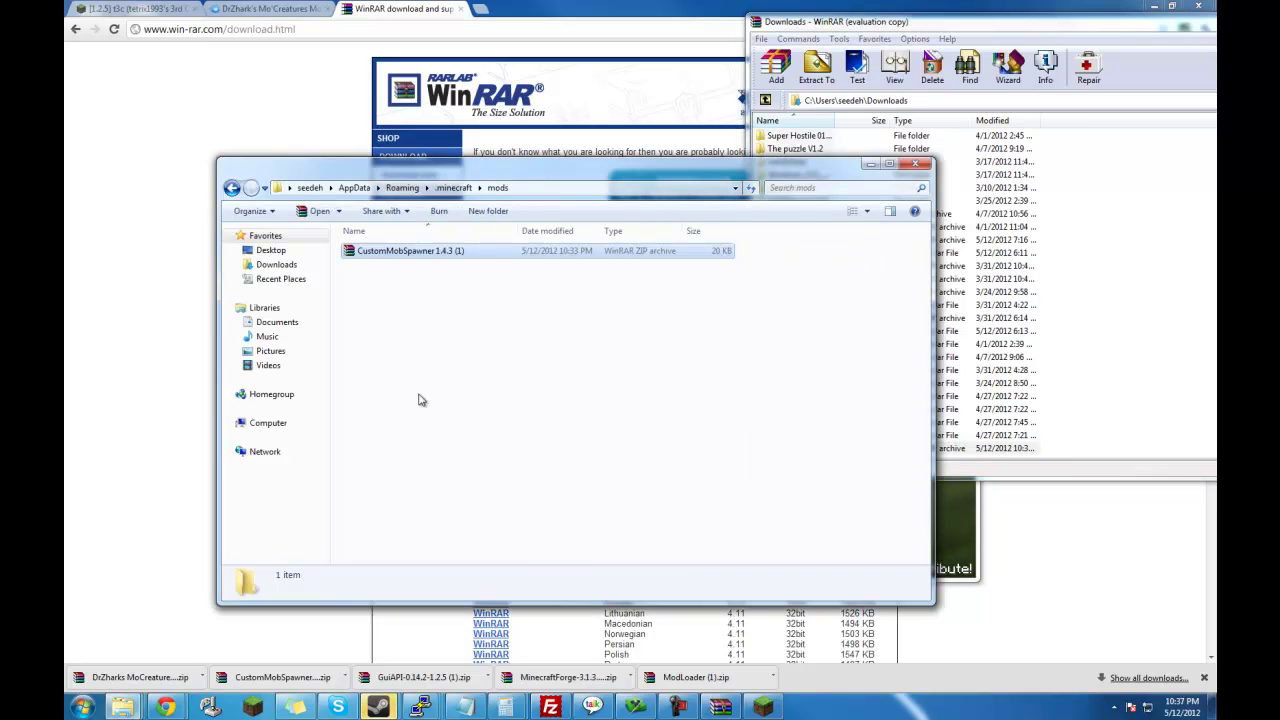
right_click(427, 257)
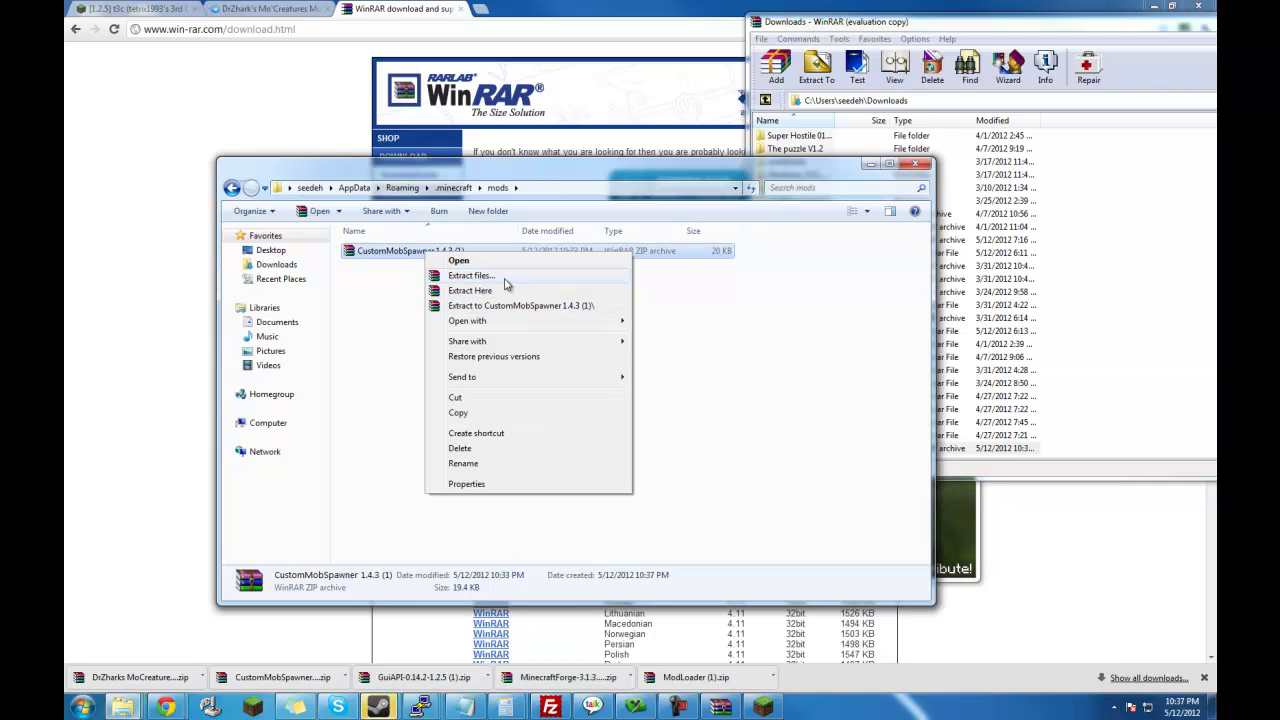
click(231, 188)
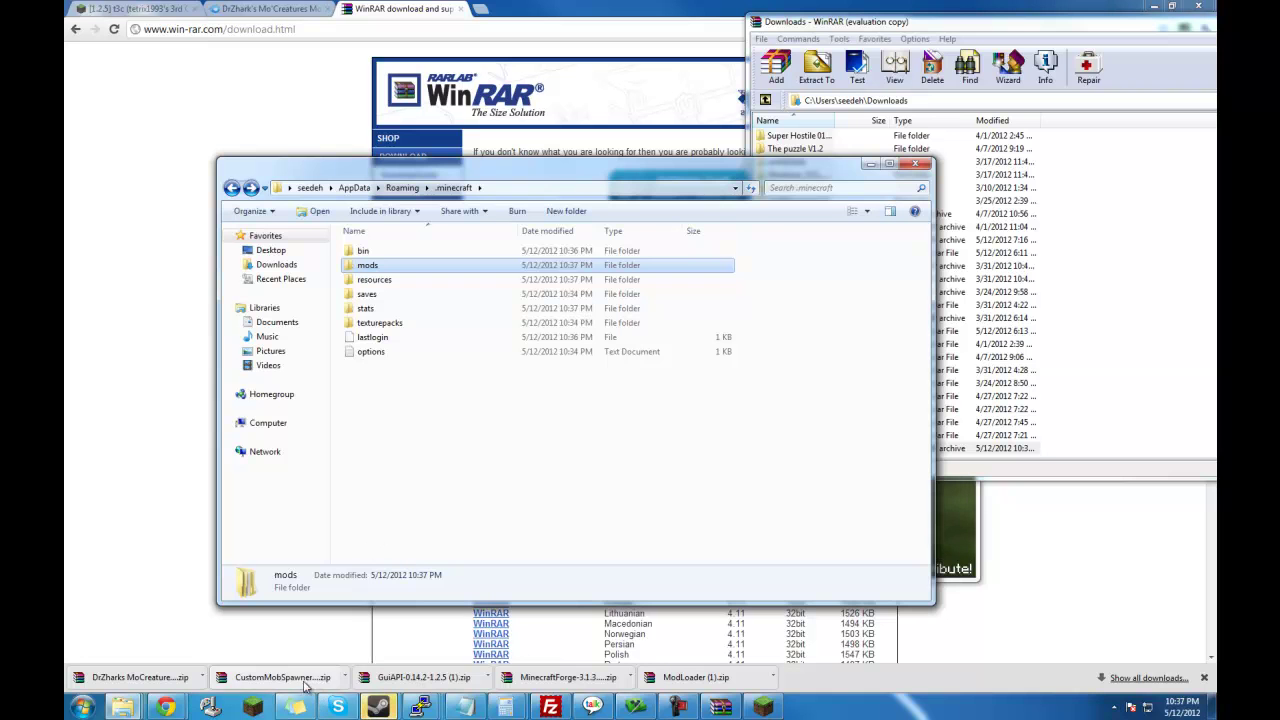
Show the downloaded GuiAPI-0.14.2-1.2.5 (1) archive in its folder and close WinRAR's Downloads listing.
click(489, 678)
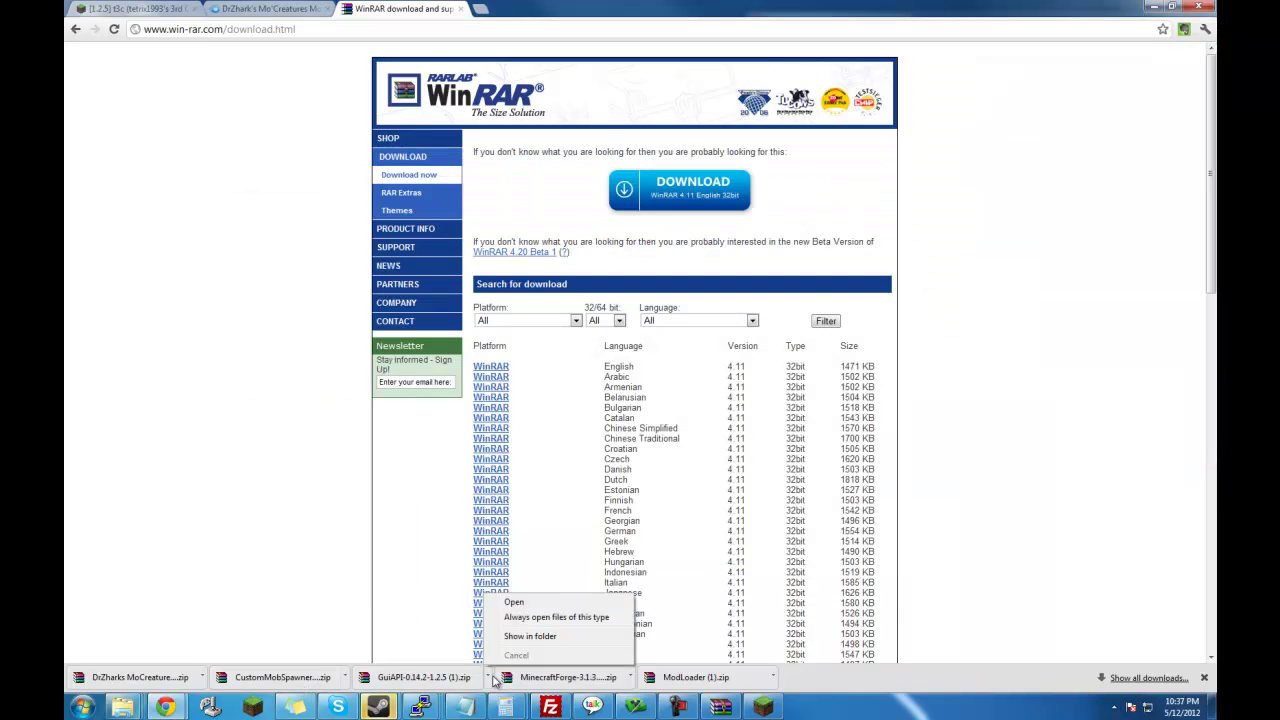
click(530, 637)
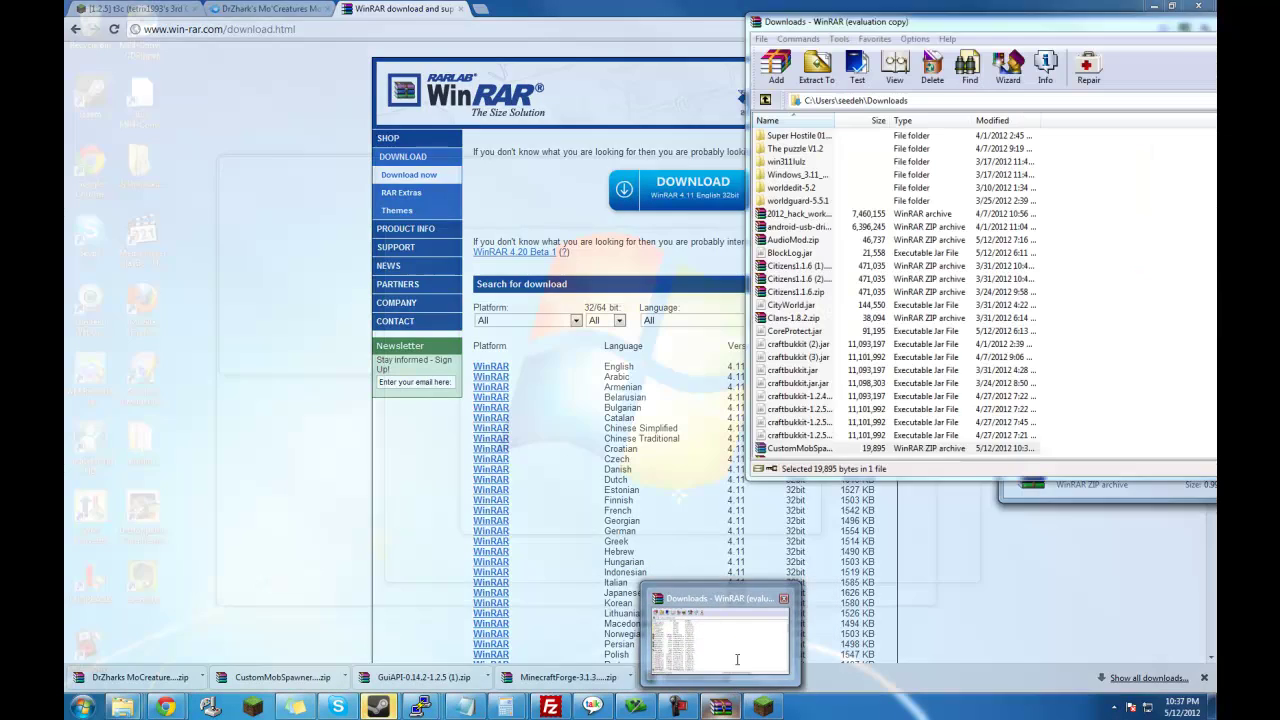
click(737, 659)
drag(859, 14, 859, 94)
click(720, 707)
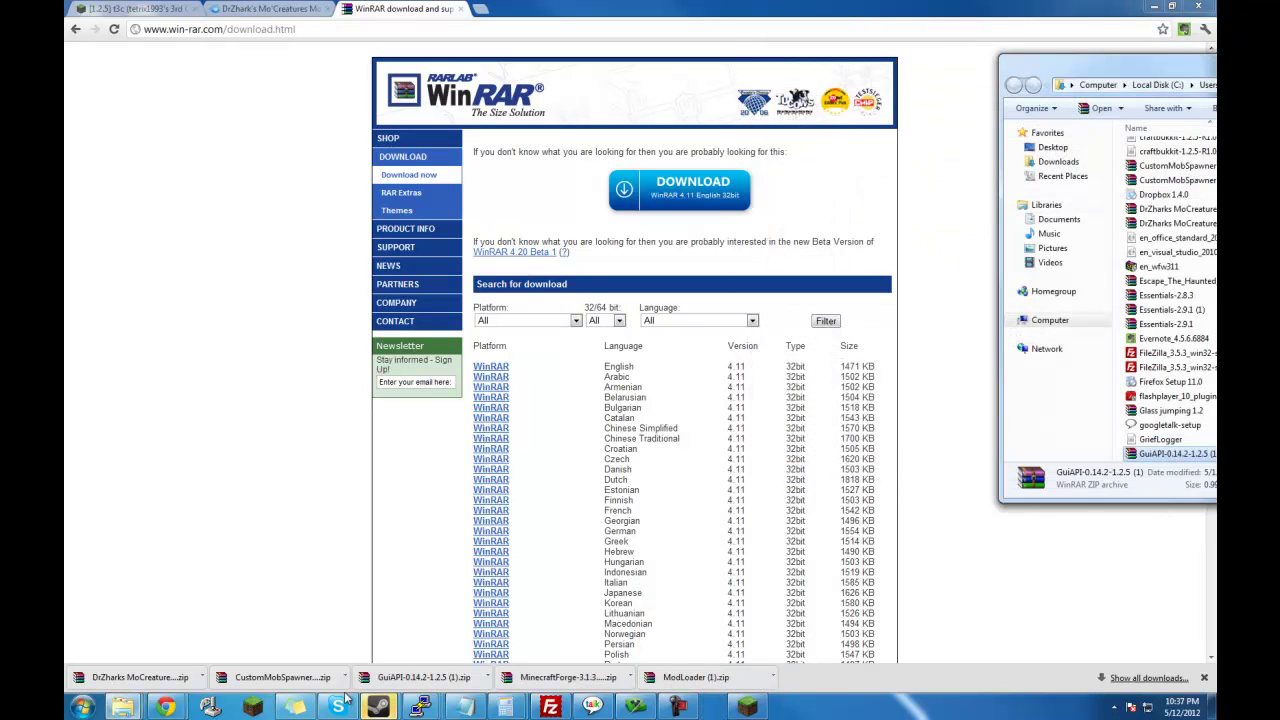
Open minecraft.jar from the .minecraft bin folder with WinRAR and narrow its window to uncover the Downloads folder.
mouse_move(122, 707)
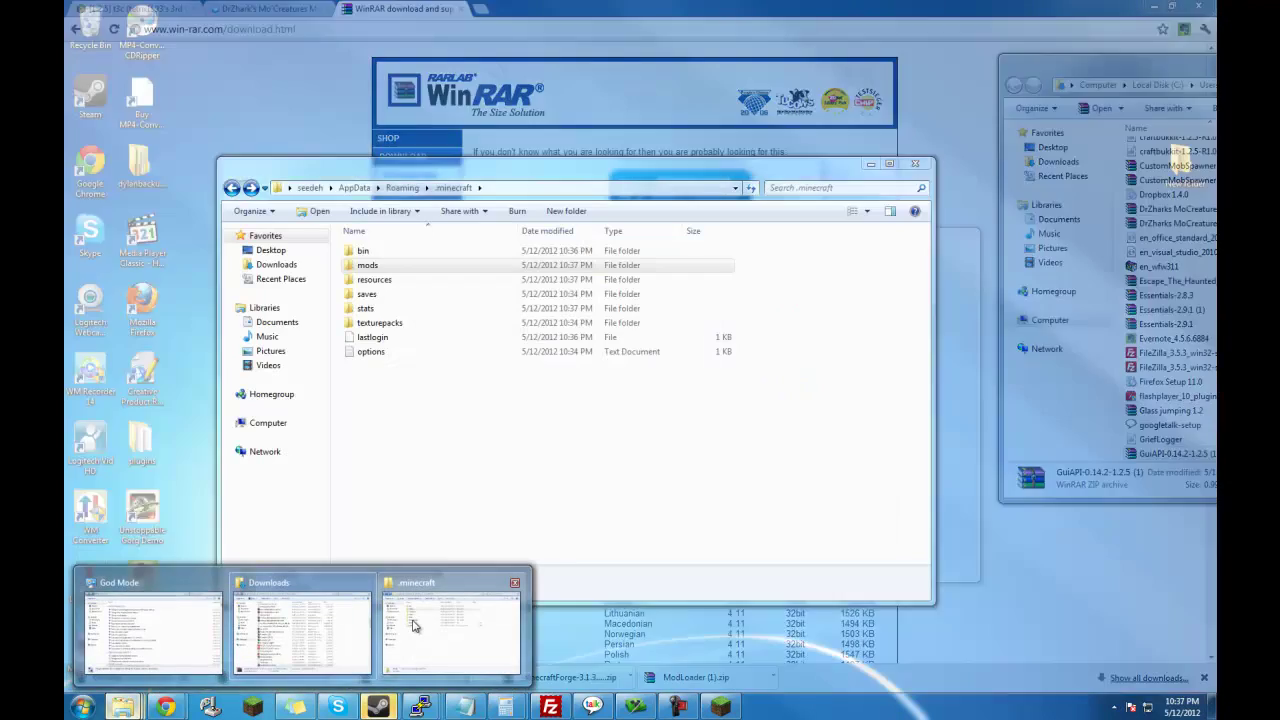
click(450, 628)
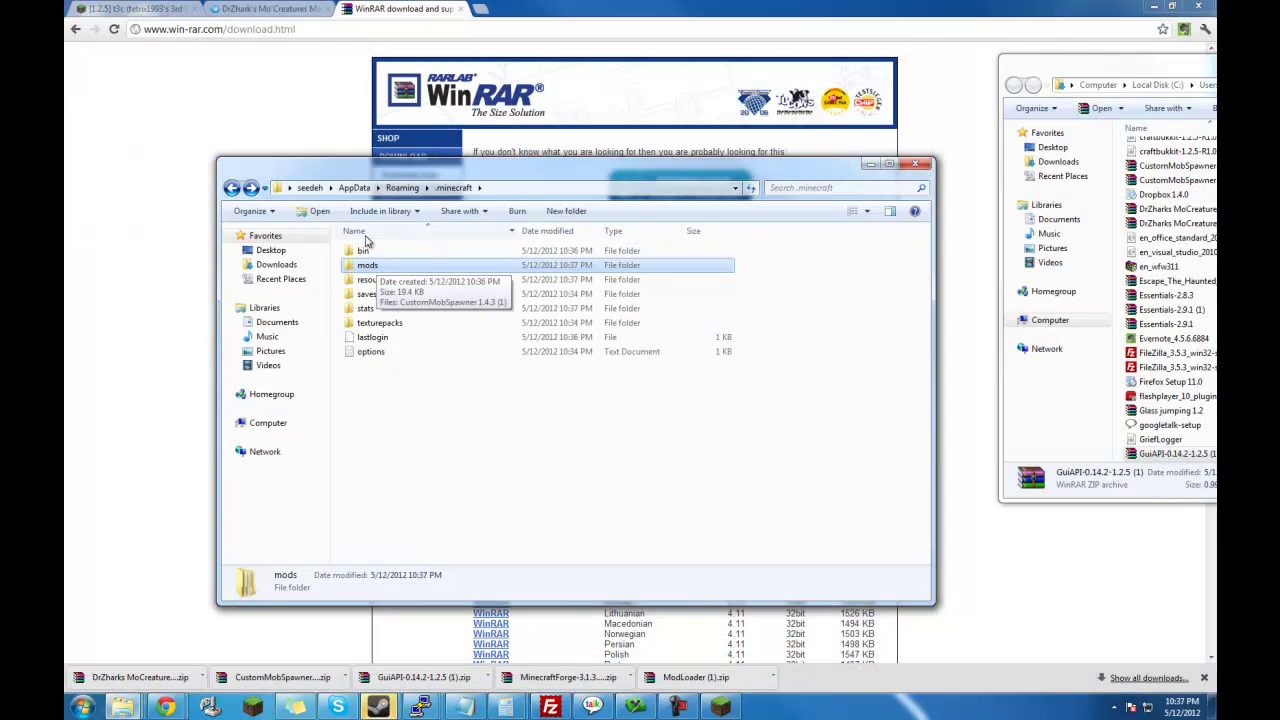
double_click(365, 250)
right_click(386, 323)
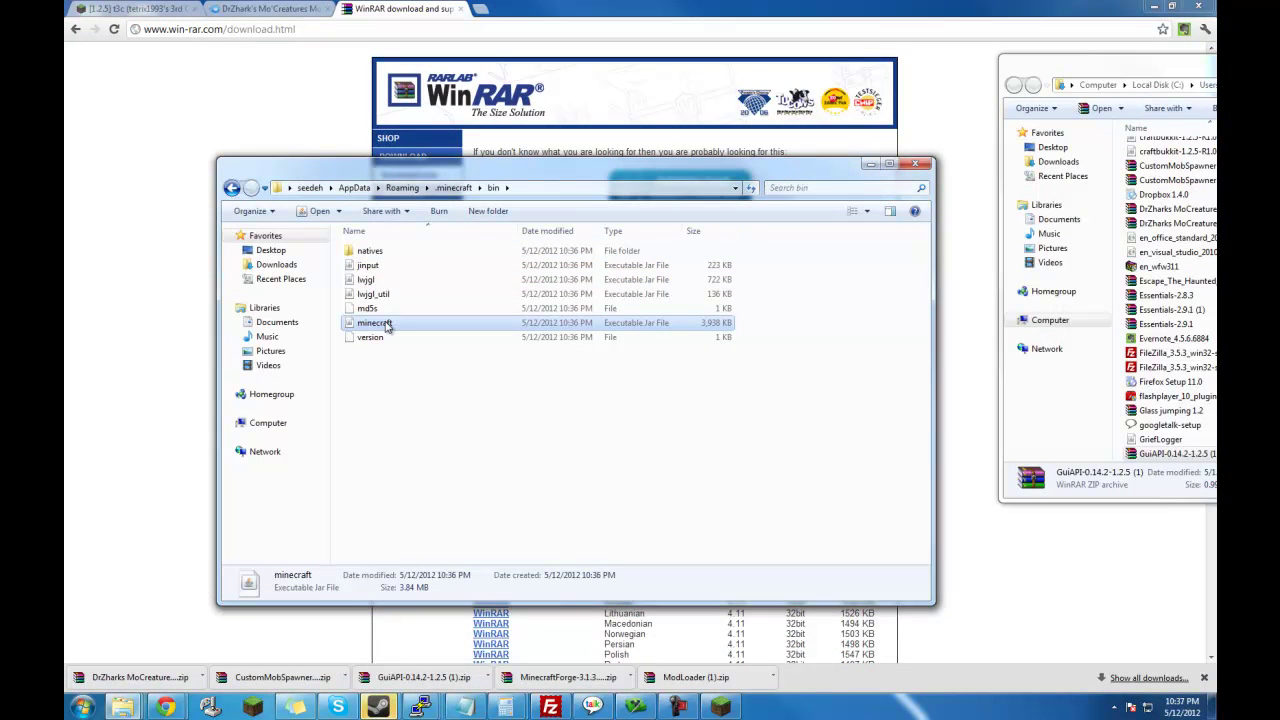
mouse_move(521, 345)
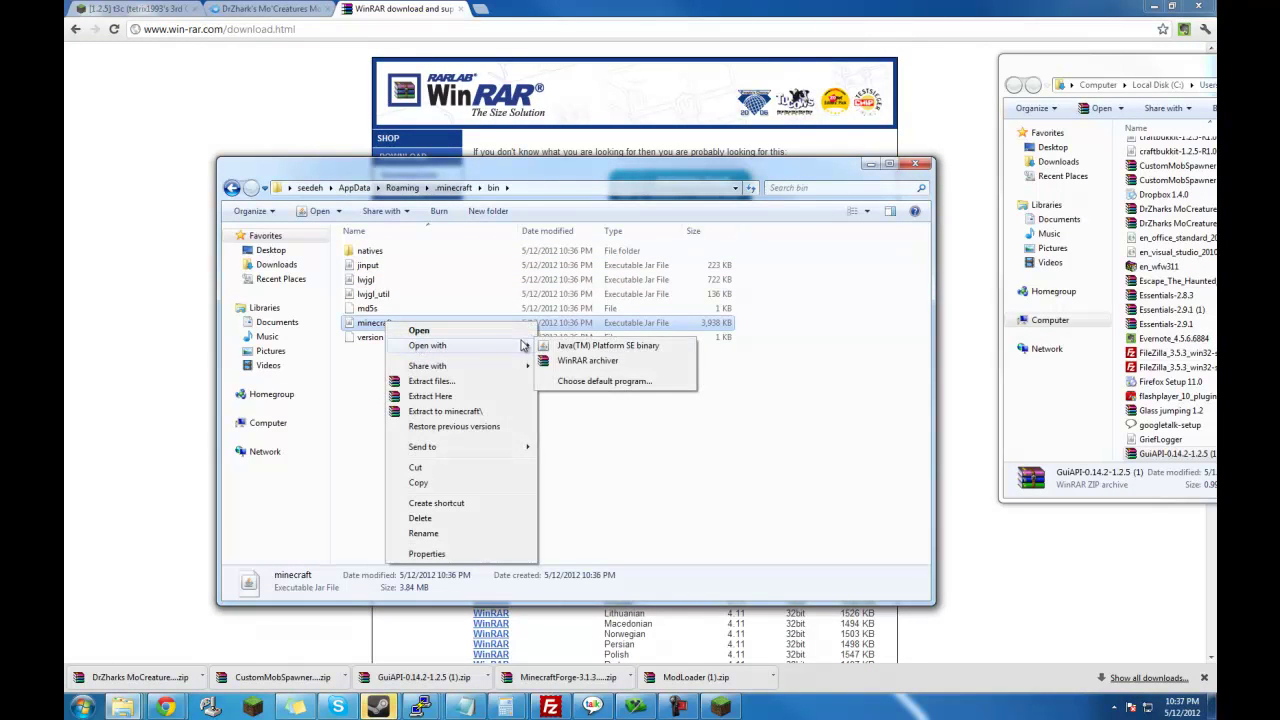
click(575, 362)
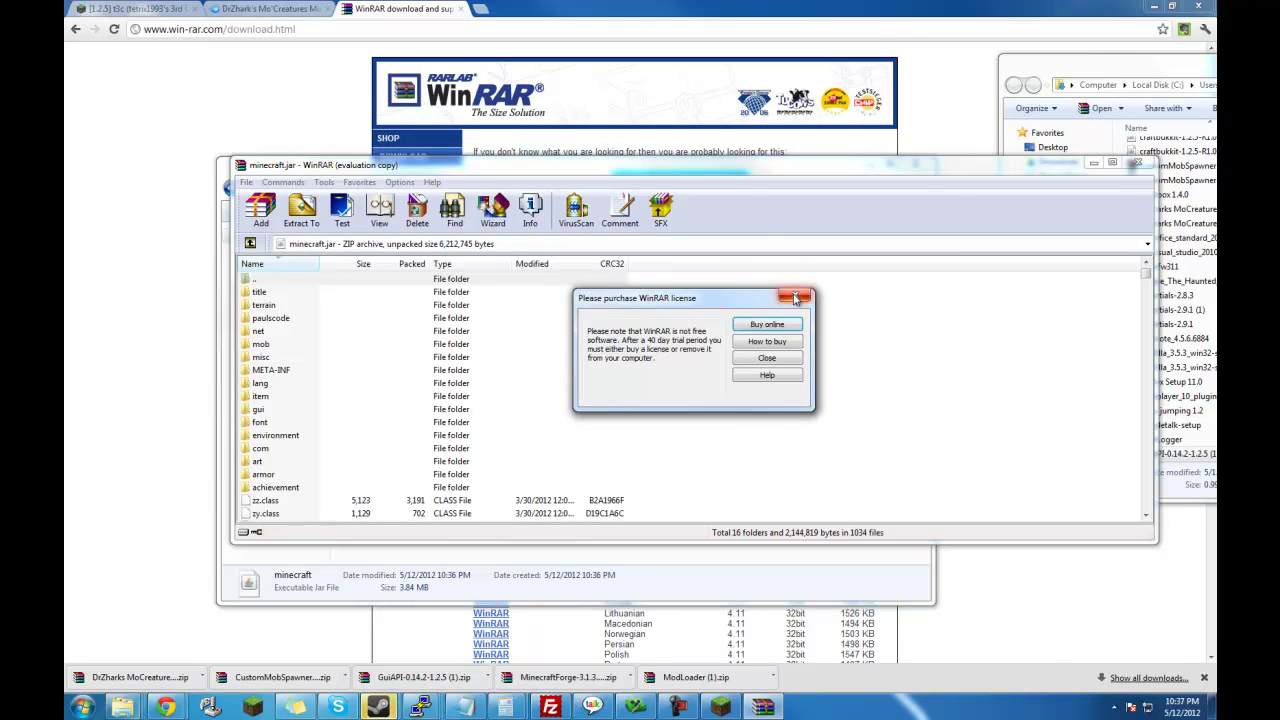
click(795, 298)
drag(963, 103, 396, 137)
drag(1104, 402, 664, 406)
drag(655, 253, 711, 231)
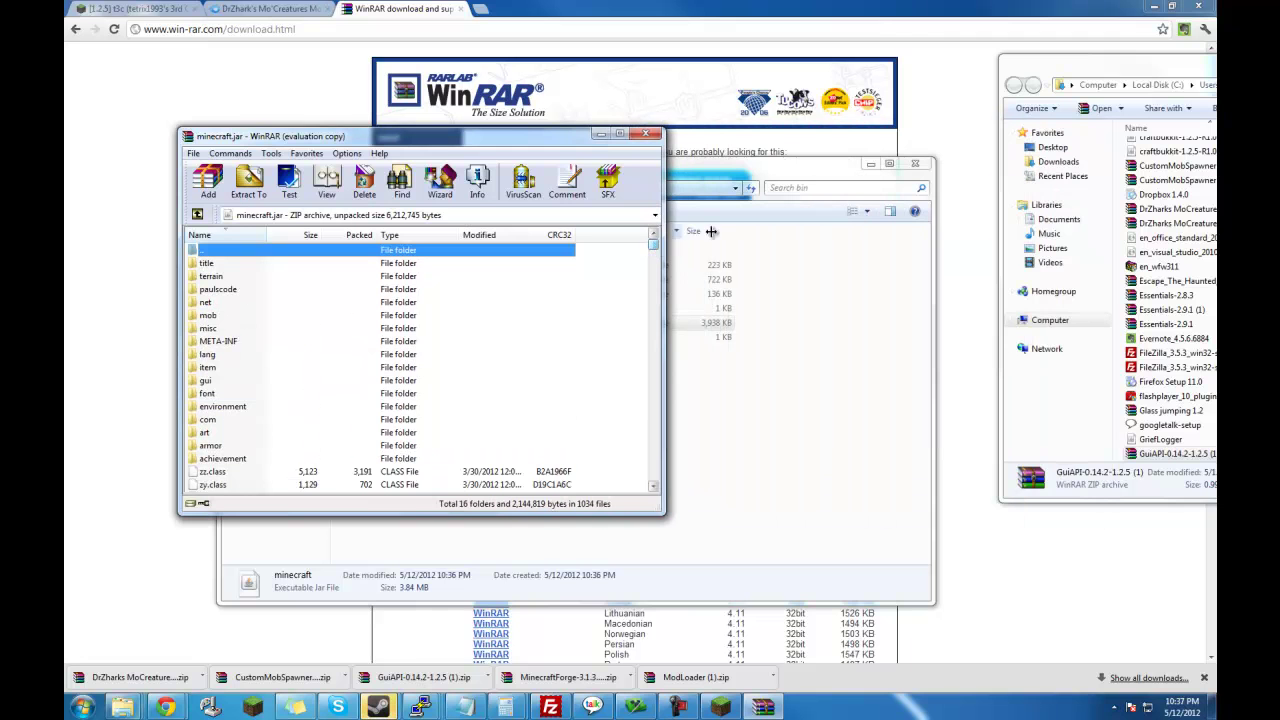
Open the GuiAPI-0.14.2-1.2.5 (1) archive from the Downloads folder and dismiss the WinRAR license reminder.
drag(1156, 455, 1185, 412)
double_click(1175, 453)
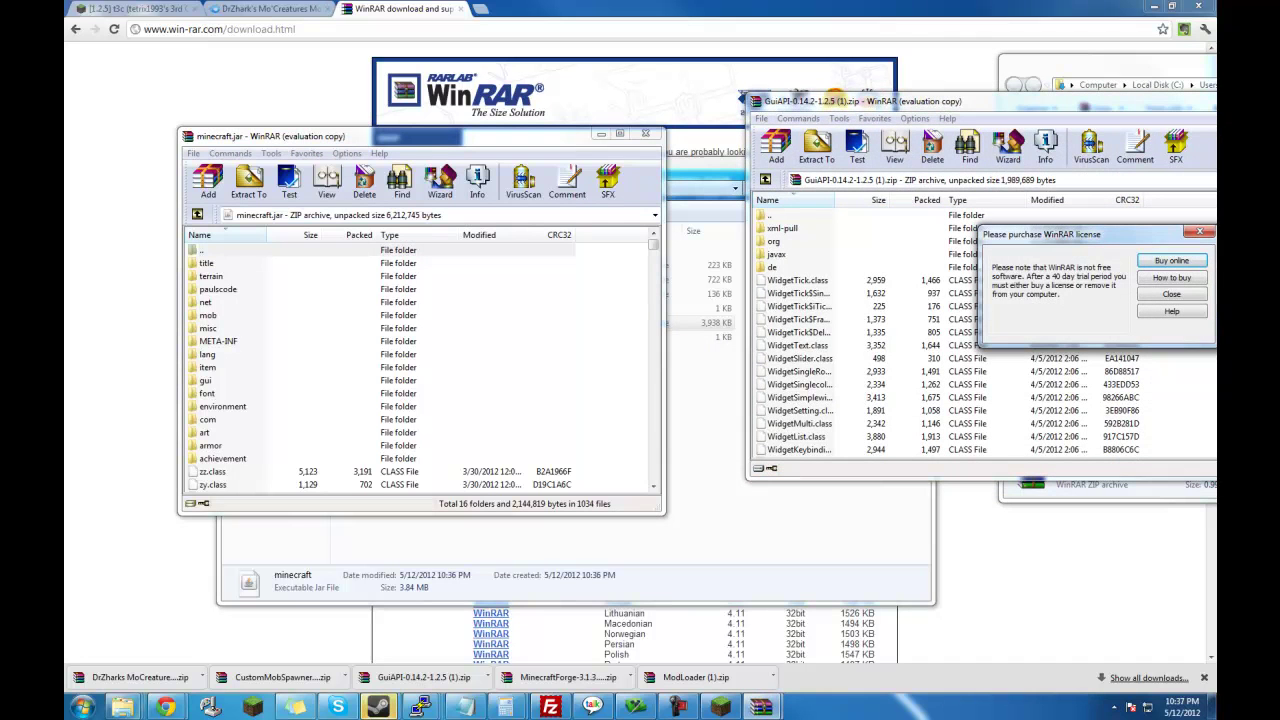
click(1171, 294)
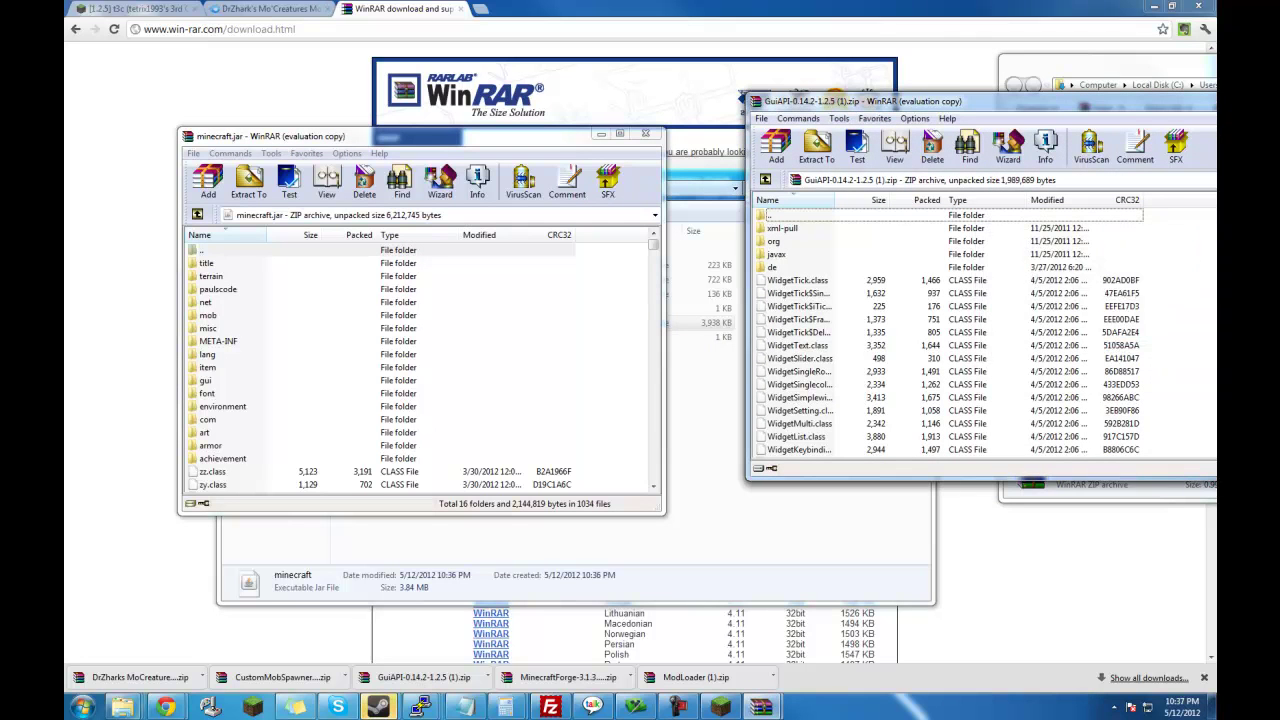
Arrange the minecraft.jar and GuiAPI archive windows side by side, with minecraft.jar filling half the screen.
drag(1217, 300, 1122, 300)
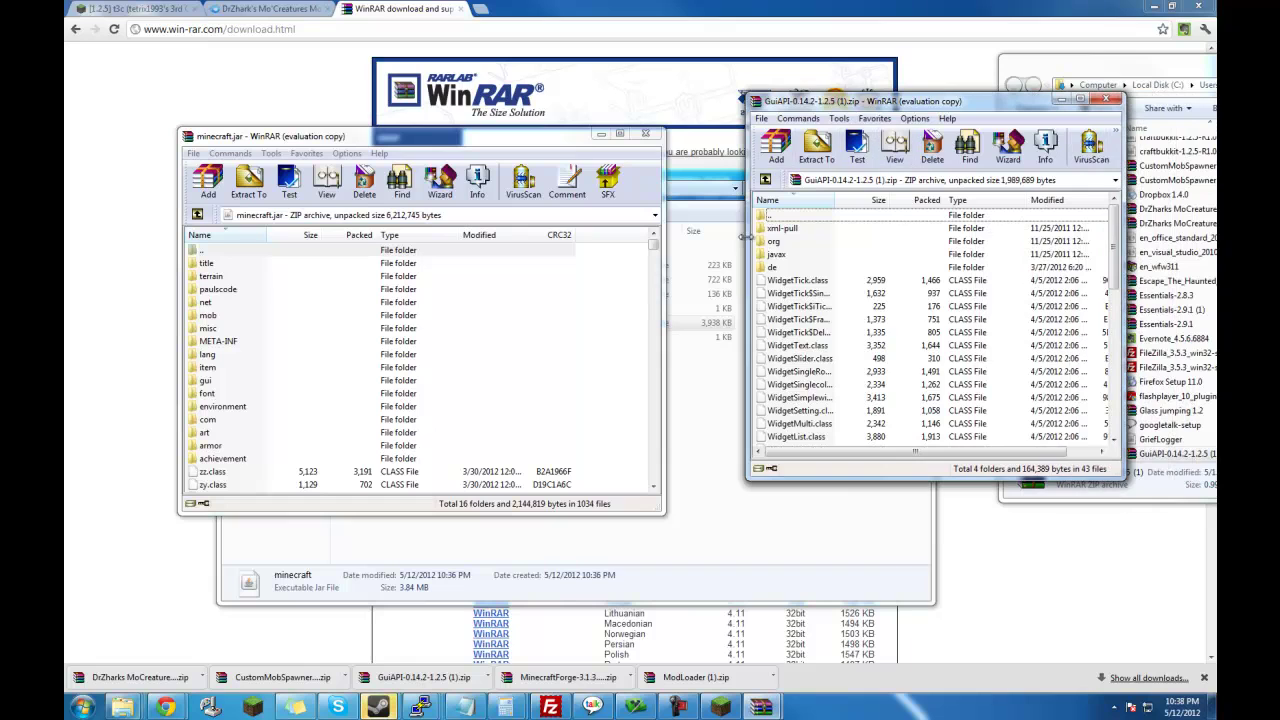
drag(913, 105, 862, 224)
drag(848, 287, 948, 157)
drag(446, 144, 66, 150)
drag(941, 159, 801, 12)
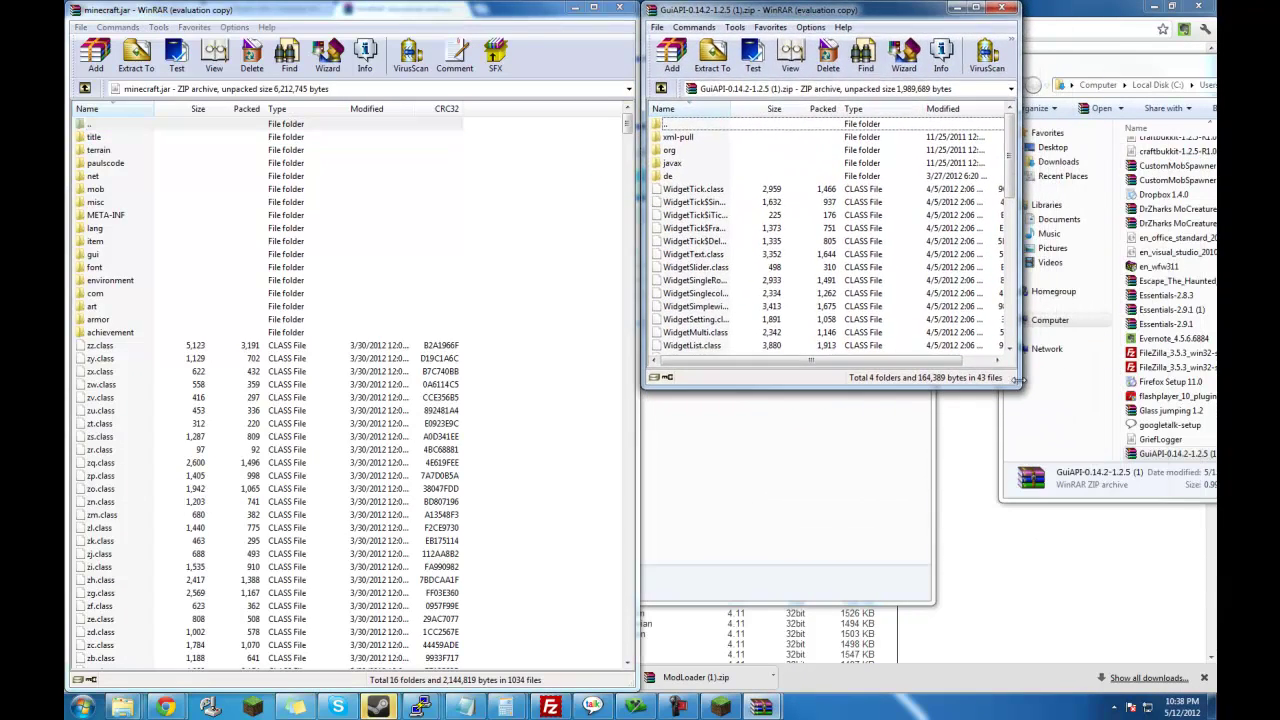
Enlarge the GuiAPI archive window, select all of its contents and try to add them to minecraft.jar.
drag(1018, 385, 1168, 688)
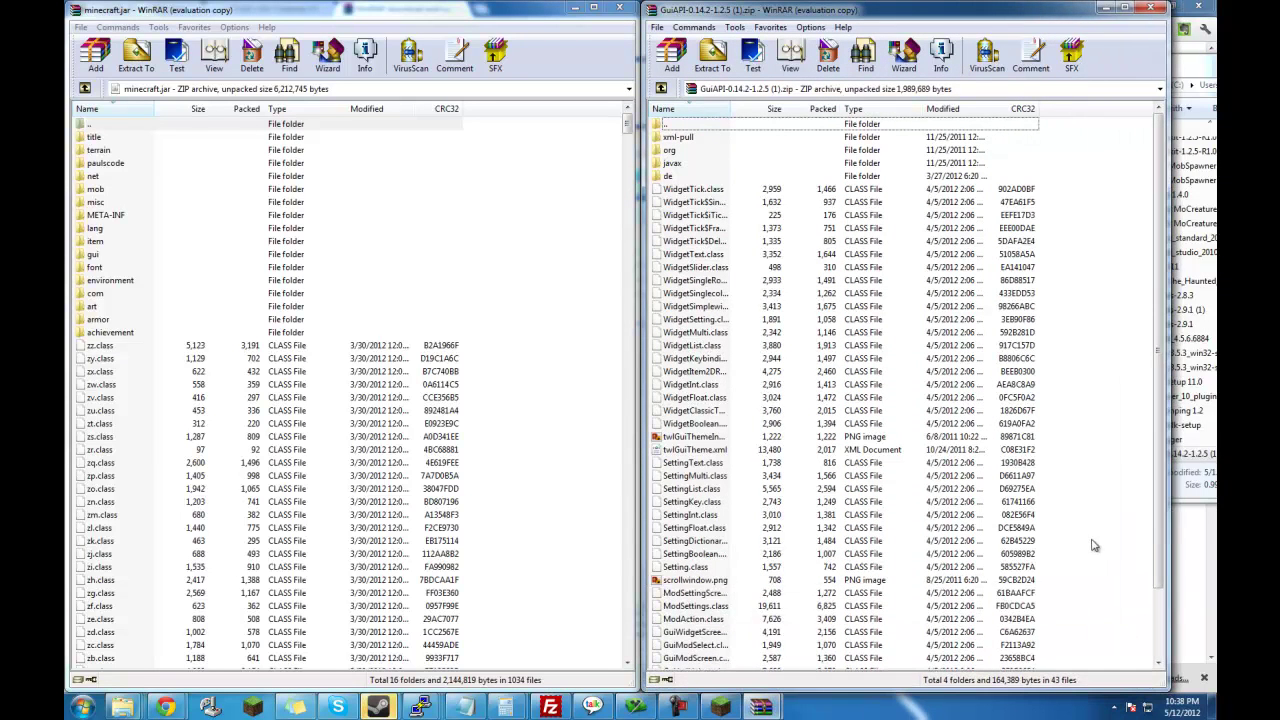
right_click(1046, 536)
click(1066, 286)
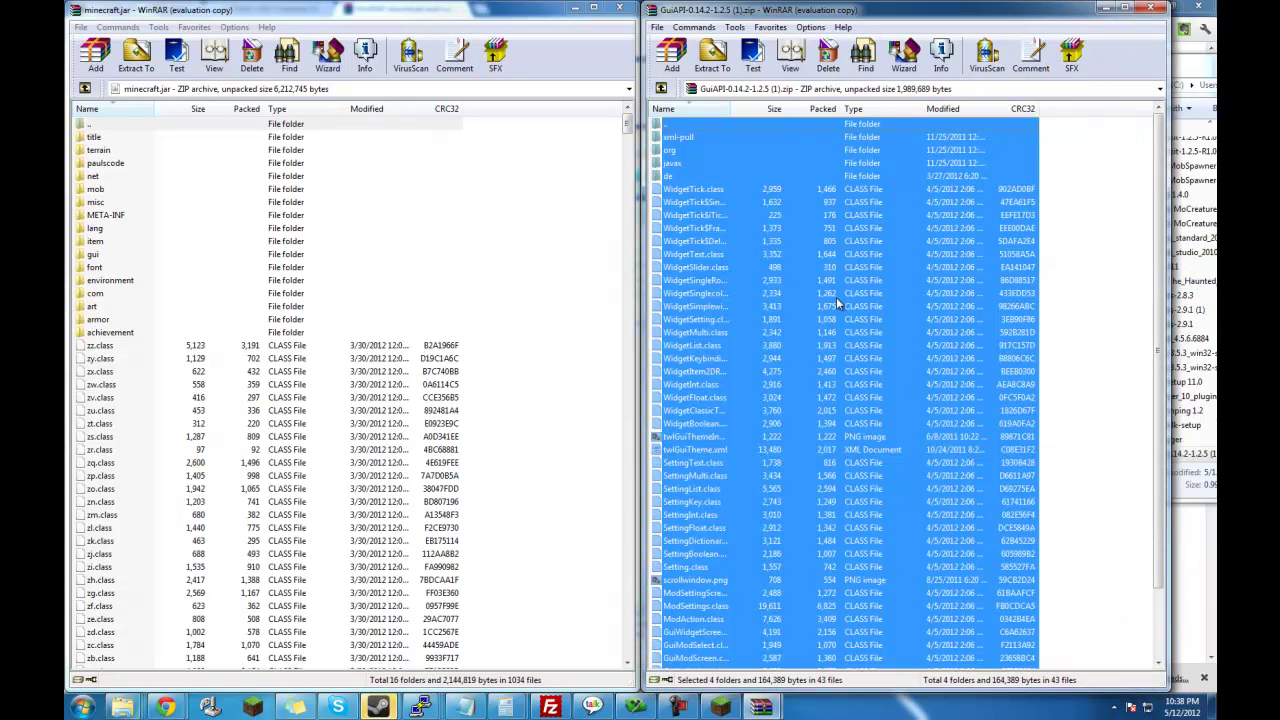
drag(592, 420, 592, 418)
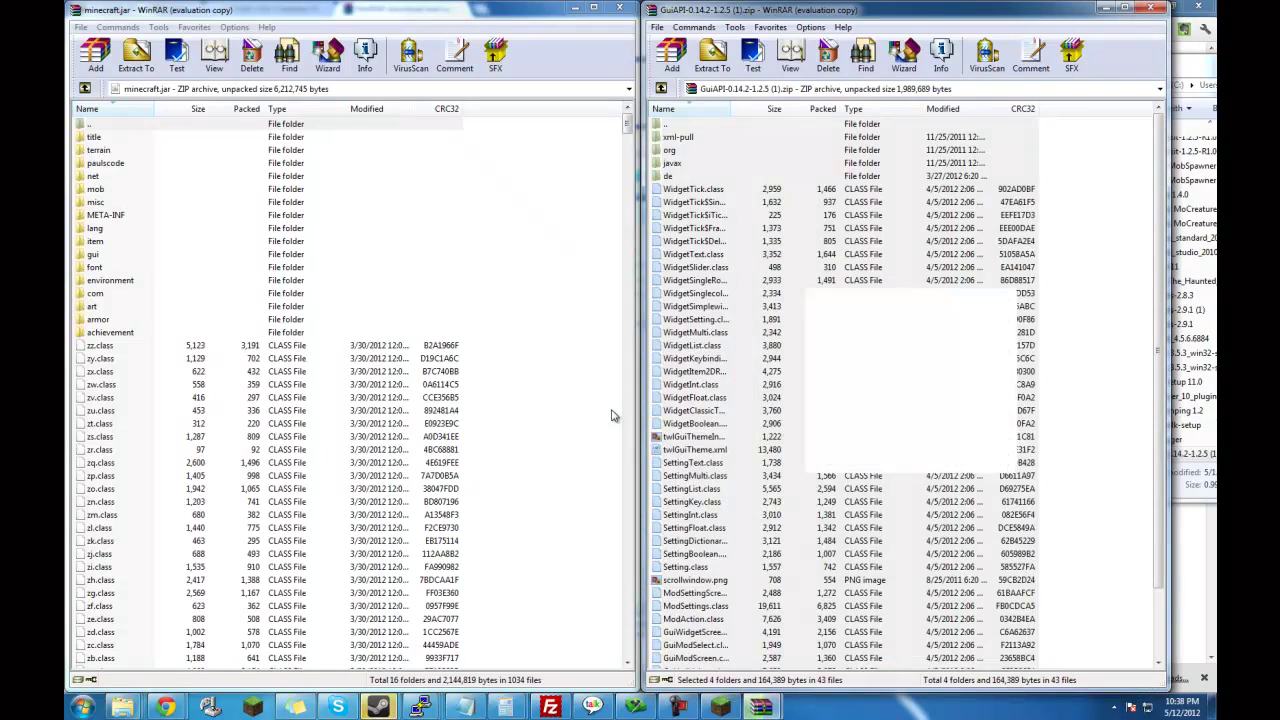
click(366, 466)
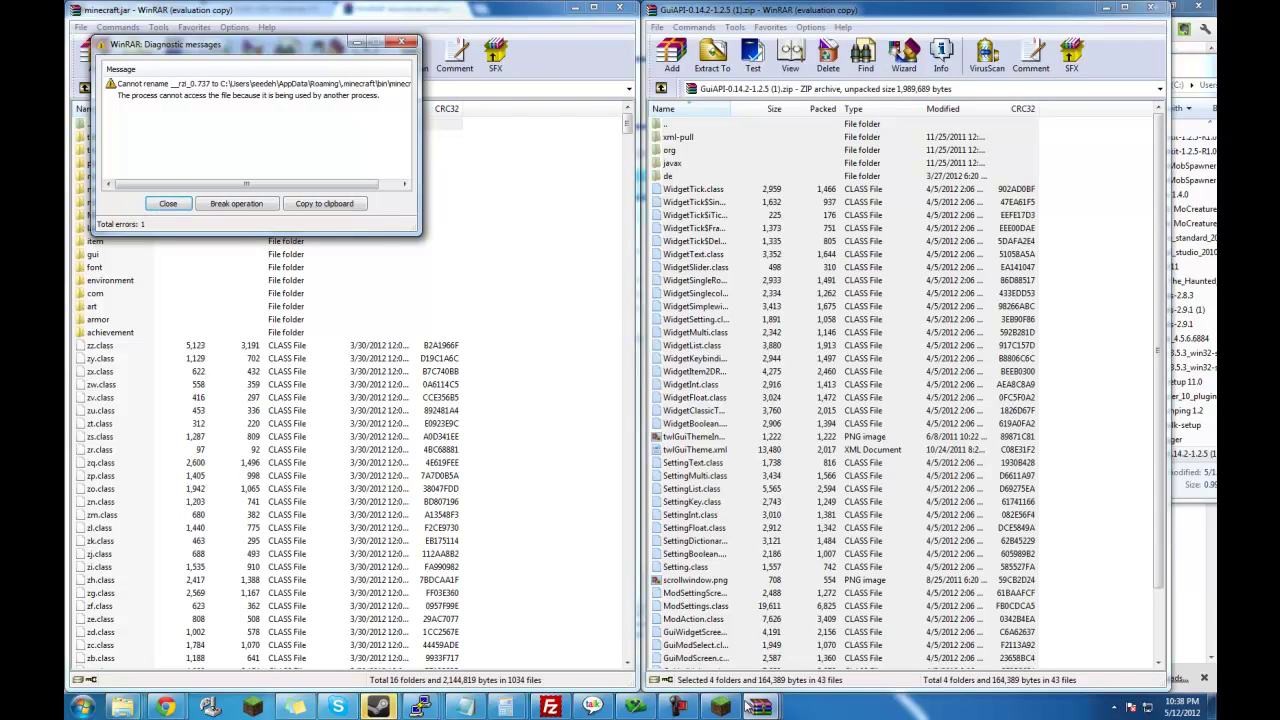
Dismiss the diagnostic message and add the selected GuiAPI folders and files to minecraft.jar again.
click(168, 205)
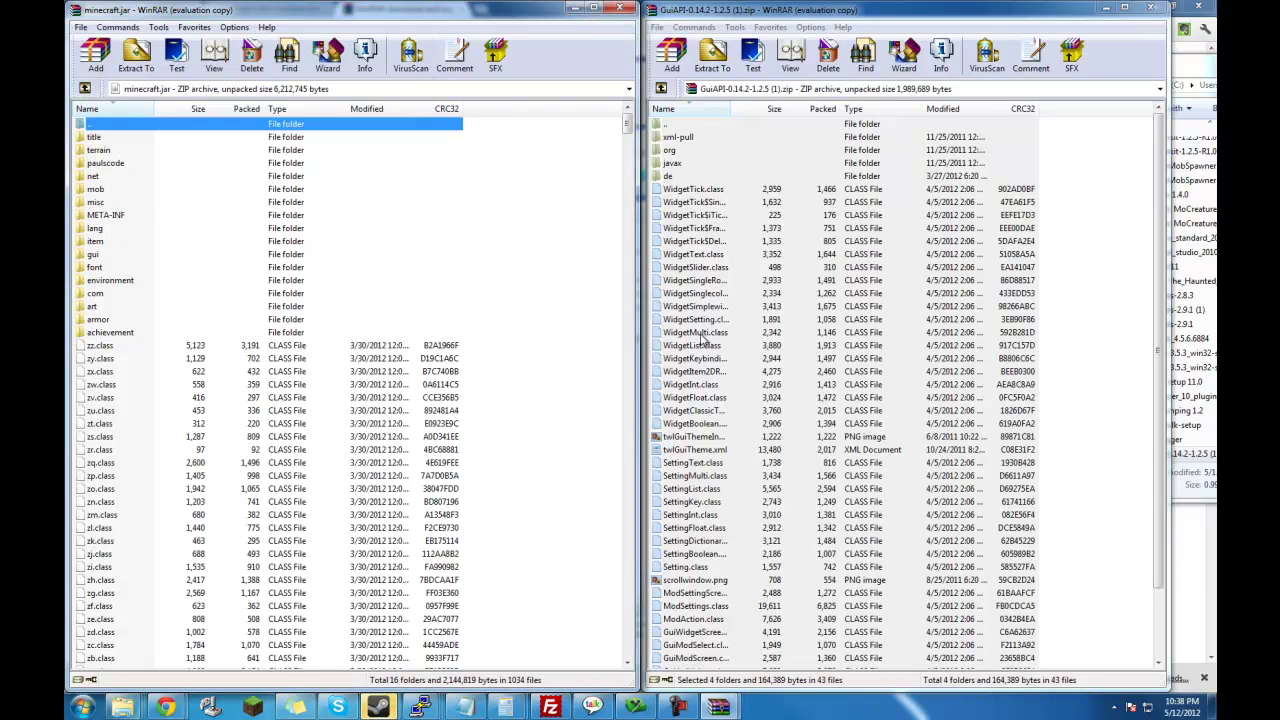
drag(884, 376, 523, 314)
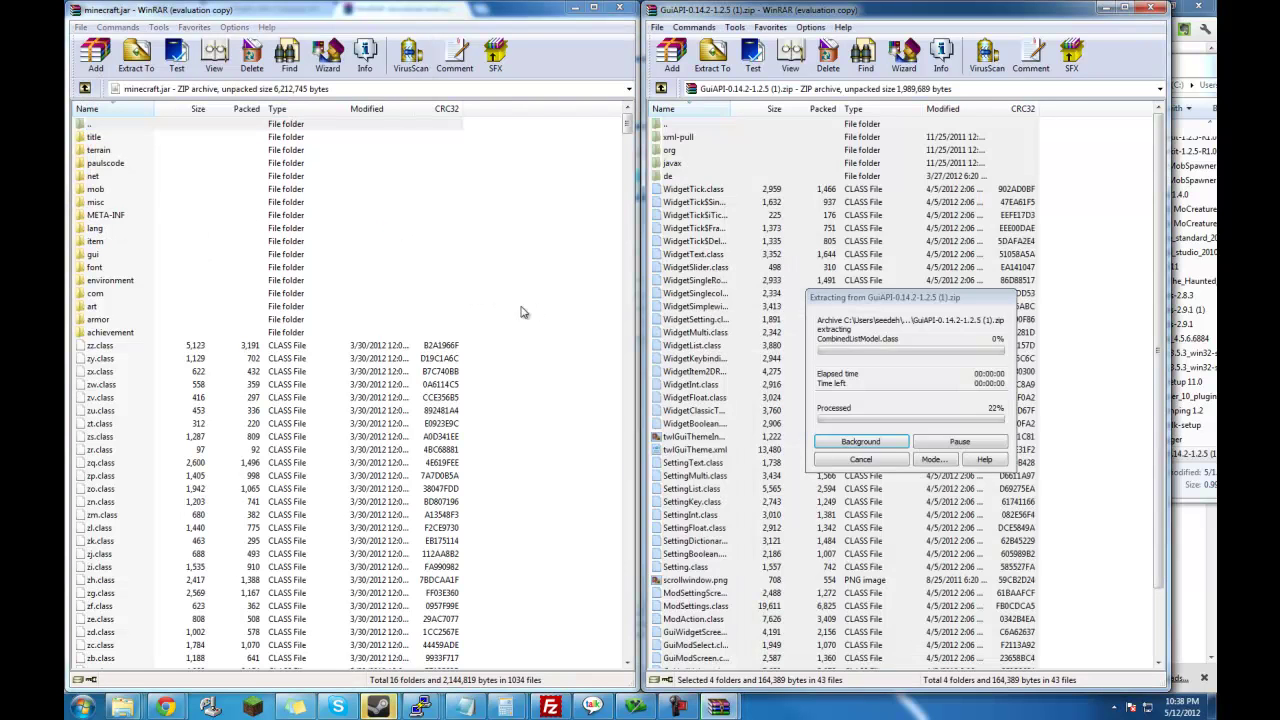
click(366, 465)
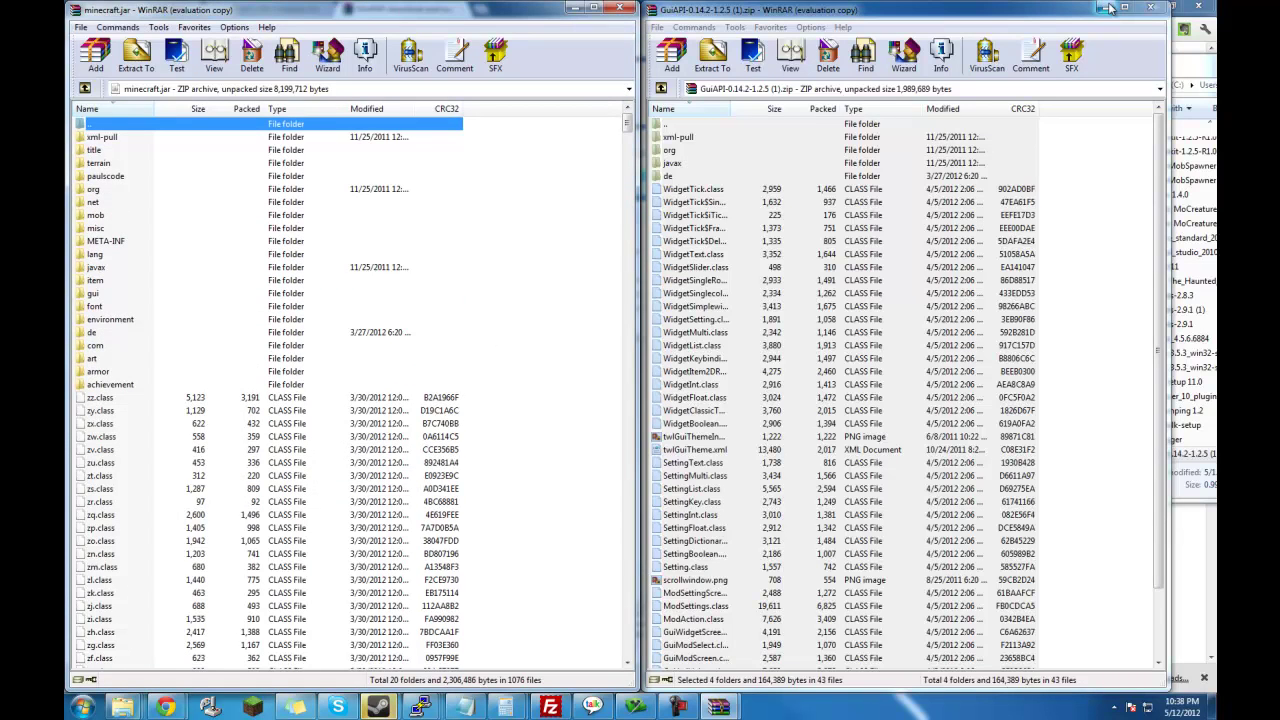
Switch to the browser, open the downloaded ModLoader (1).zip archive and dismiss the WinRAR license reminder.
click(165, 708)
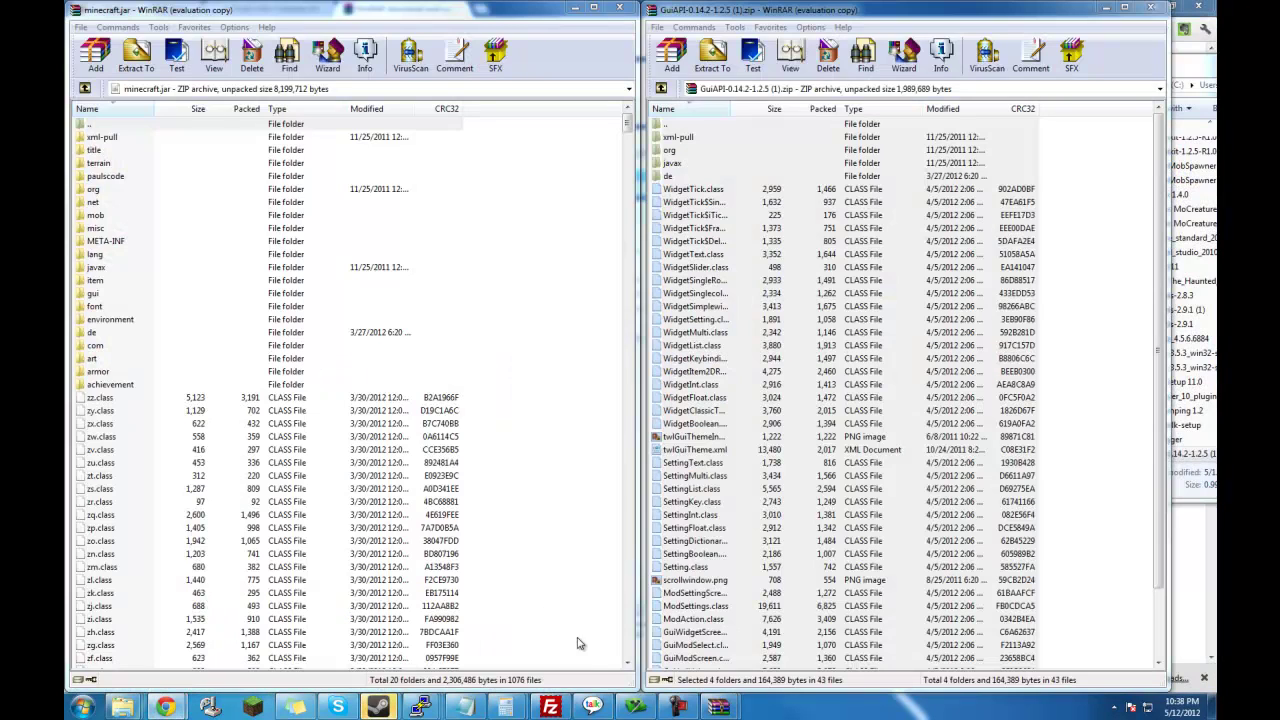
mouse_move(165, 708)
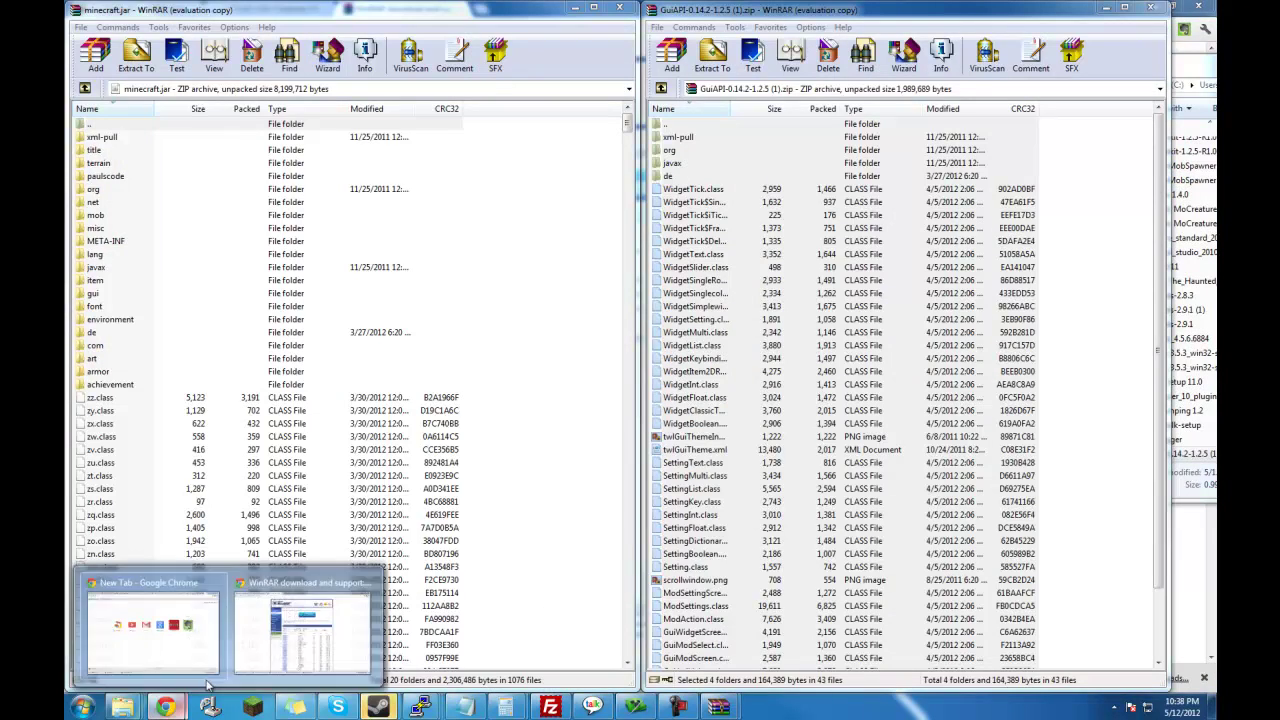
click(322, 655)
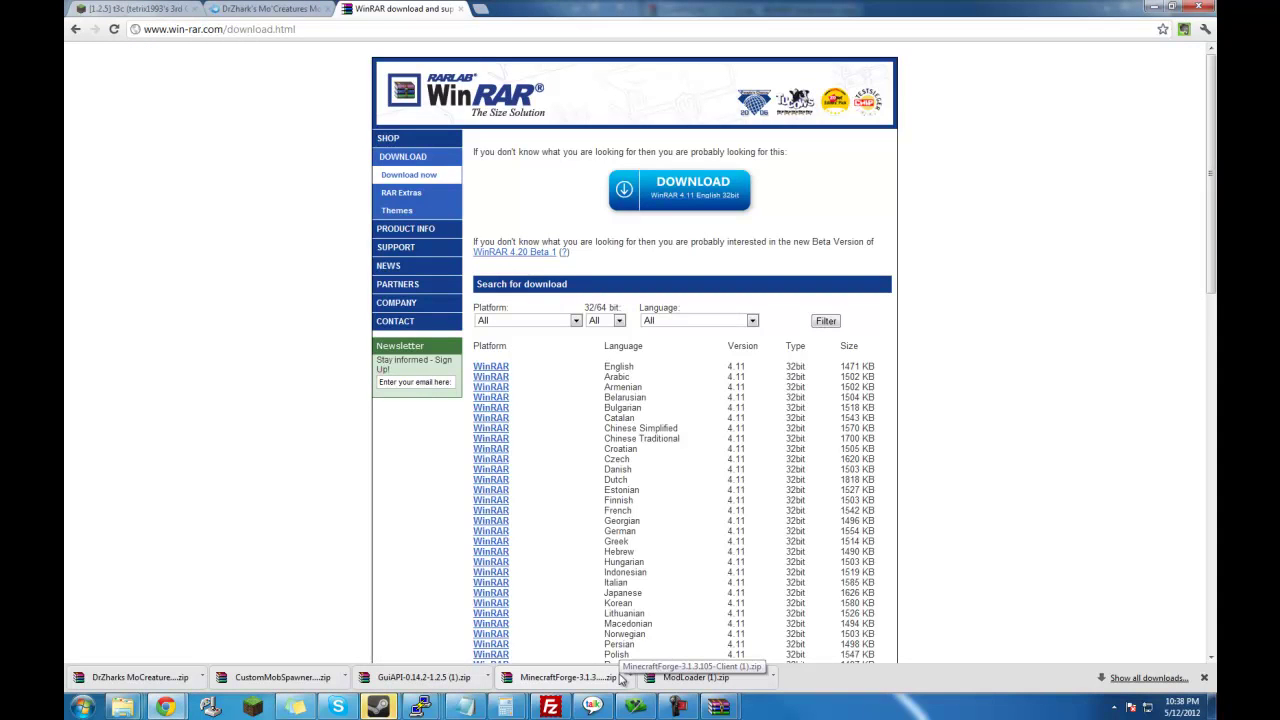
click(692, 680)
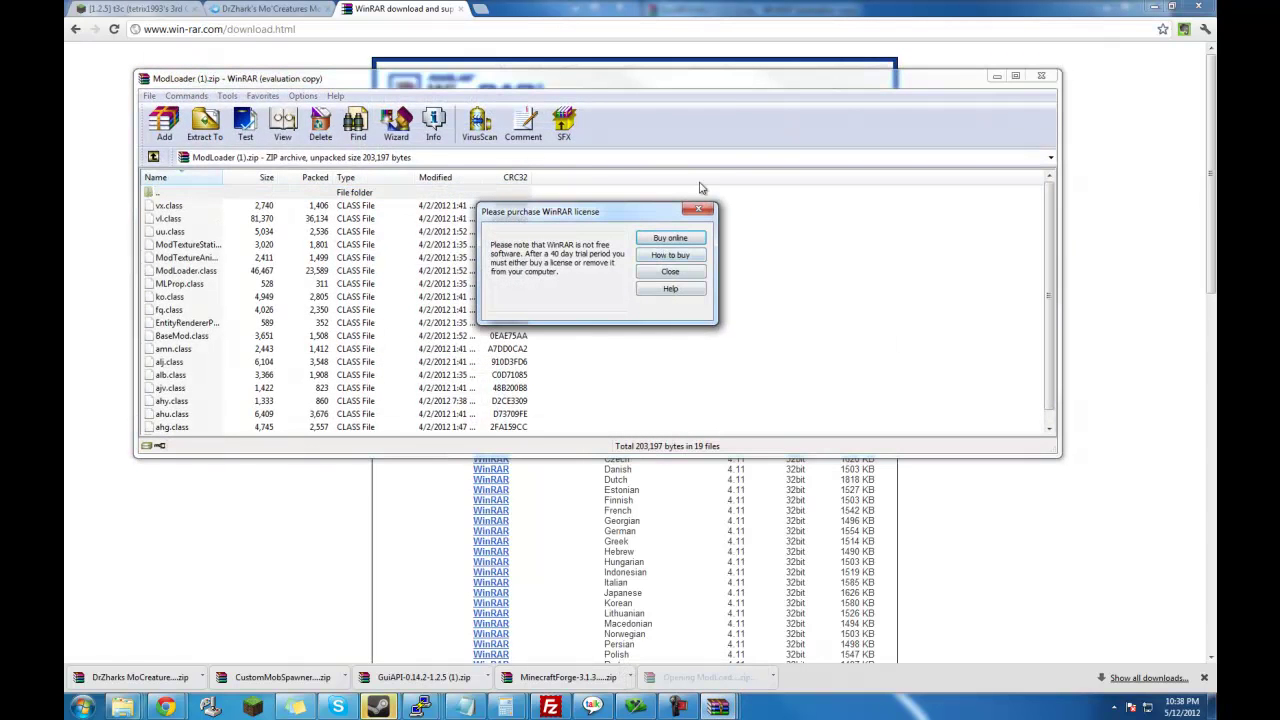
click(698, 208)
Select all files in the ModLoader (1) archive and add them to minecraft.jar.
right_click(713, 287)
click(740, 295)
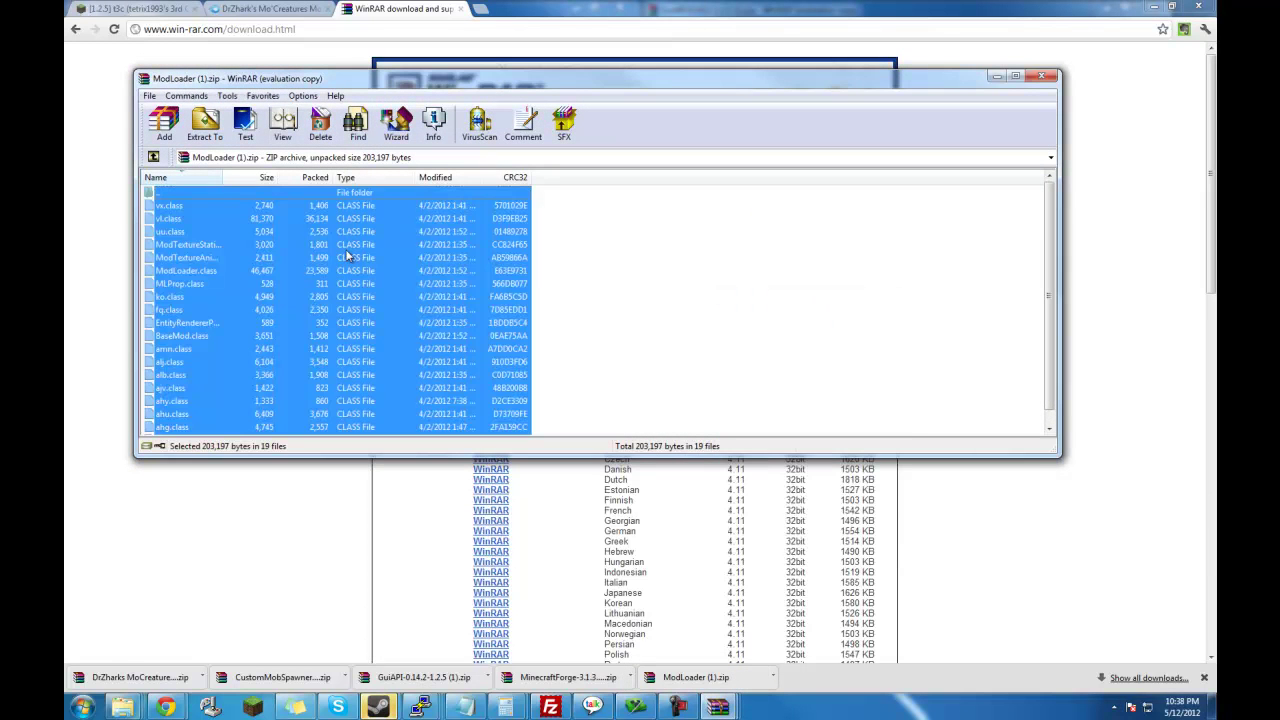
drag(346, 257, 688, 580)
drag(671, 651, 710, 710)
drag(652, 665, 557, 595)
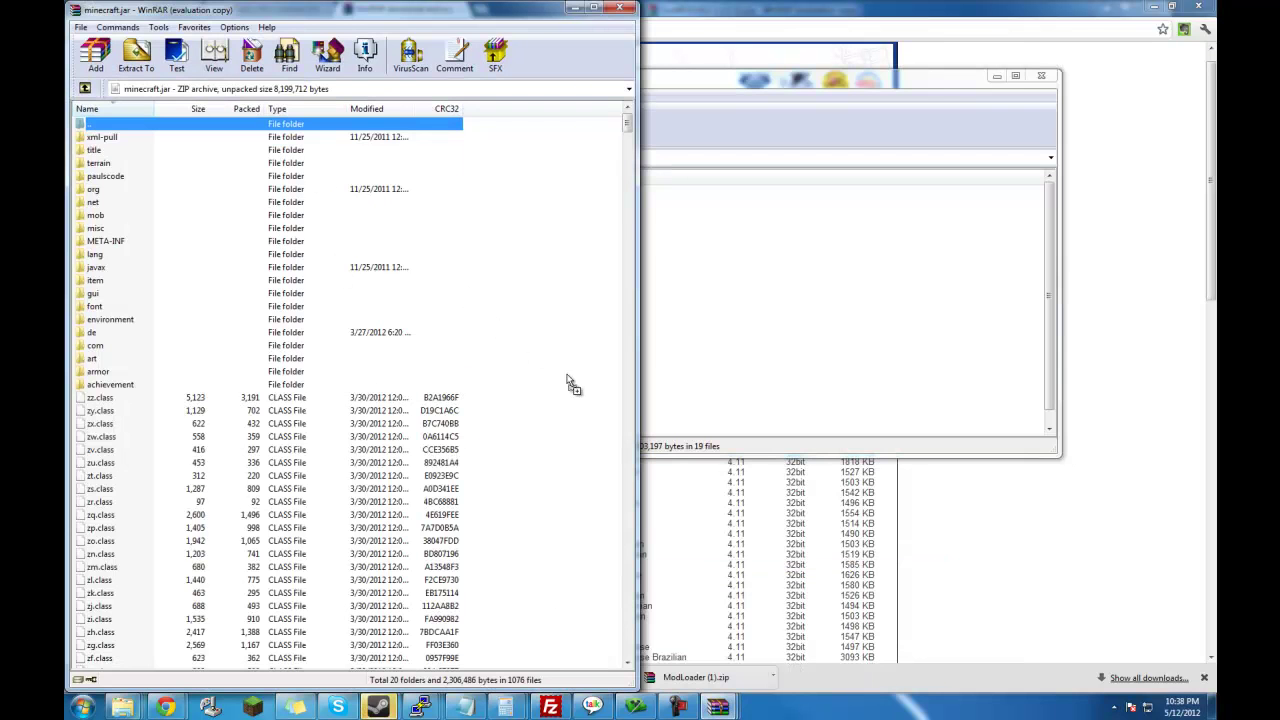
drag(567, 383, 569, 378)
click(366, 468)
Return to the Mo'Creatures forum thread in the browser and expand its How to Install Mo'Creatures Mod spoiler.
click(679, 708)
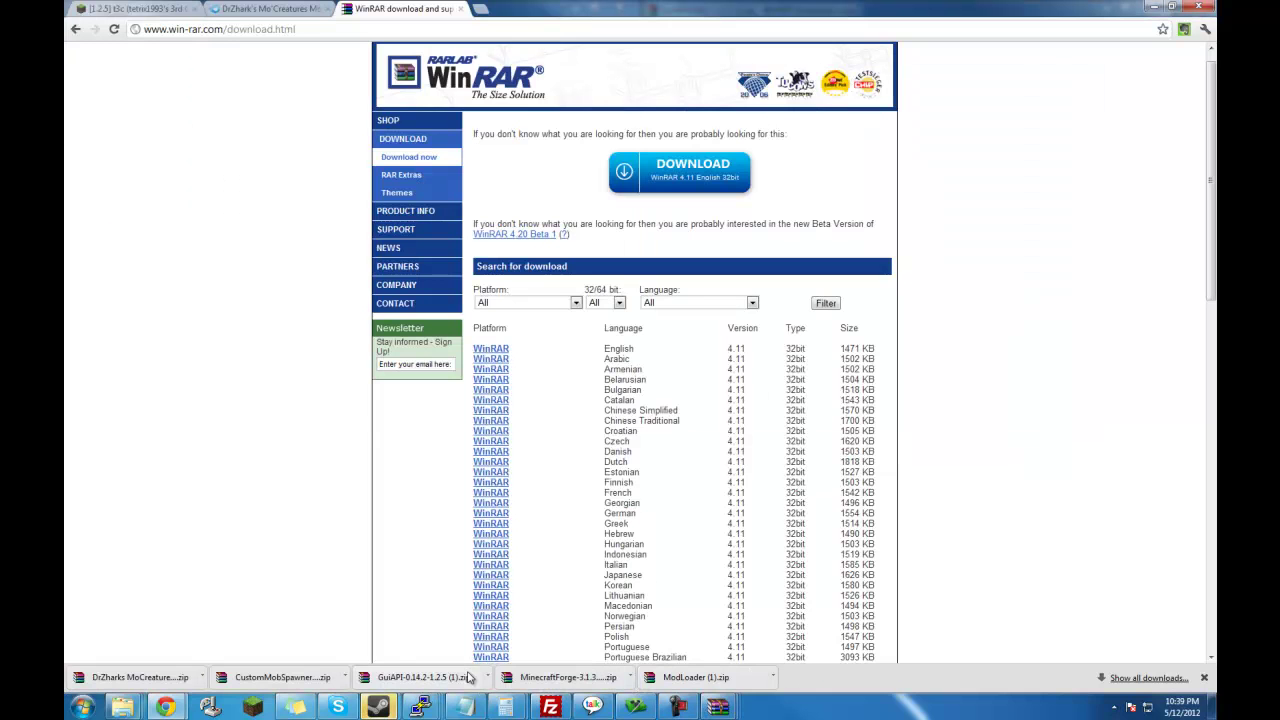
click(255, 8)
click(185, 8)
click(300, 9)
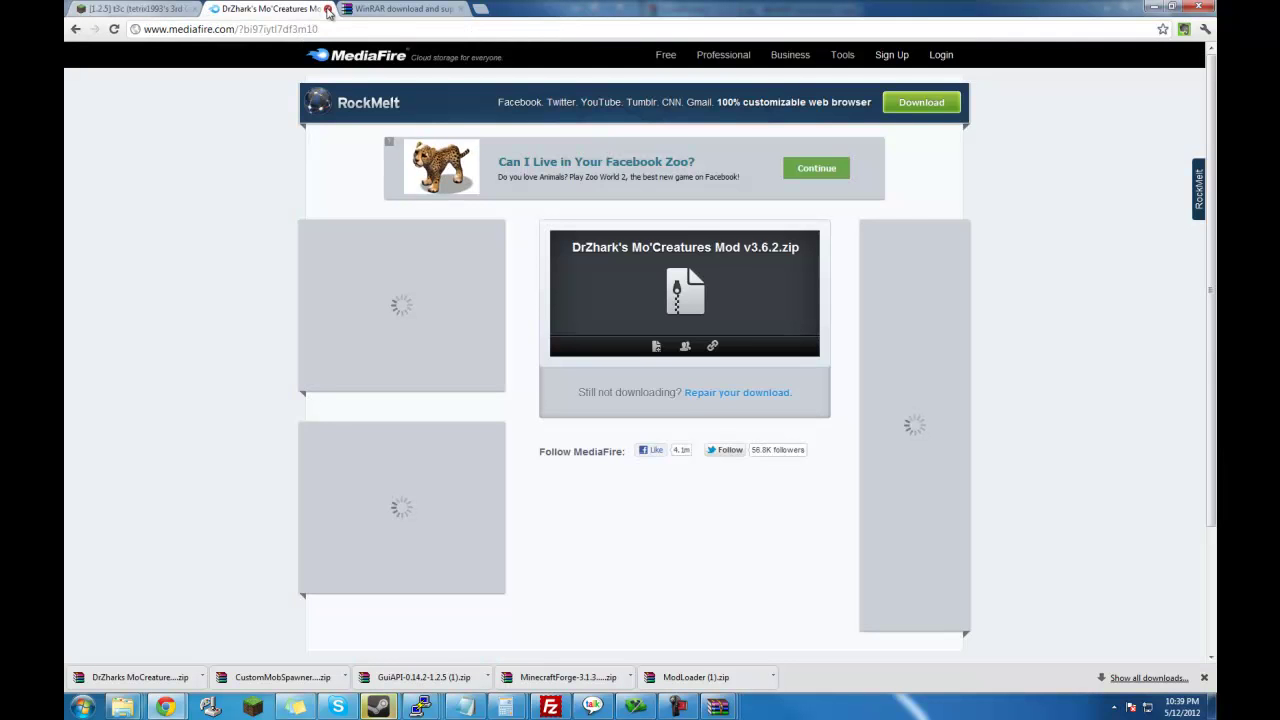
click(76, 29)
click(76, 29)
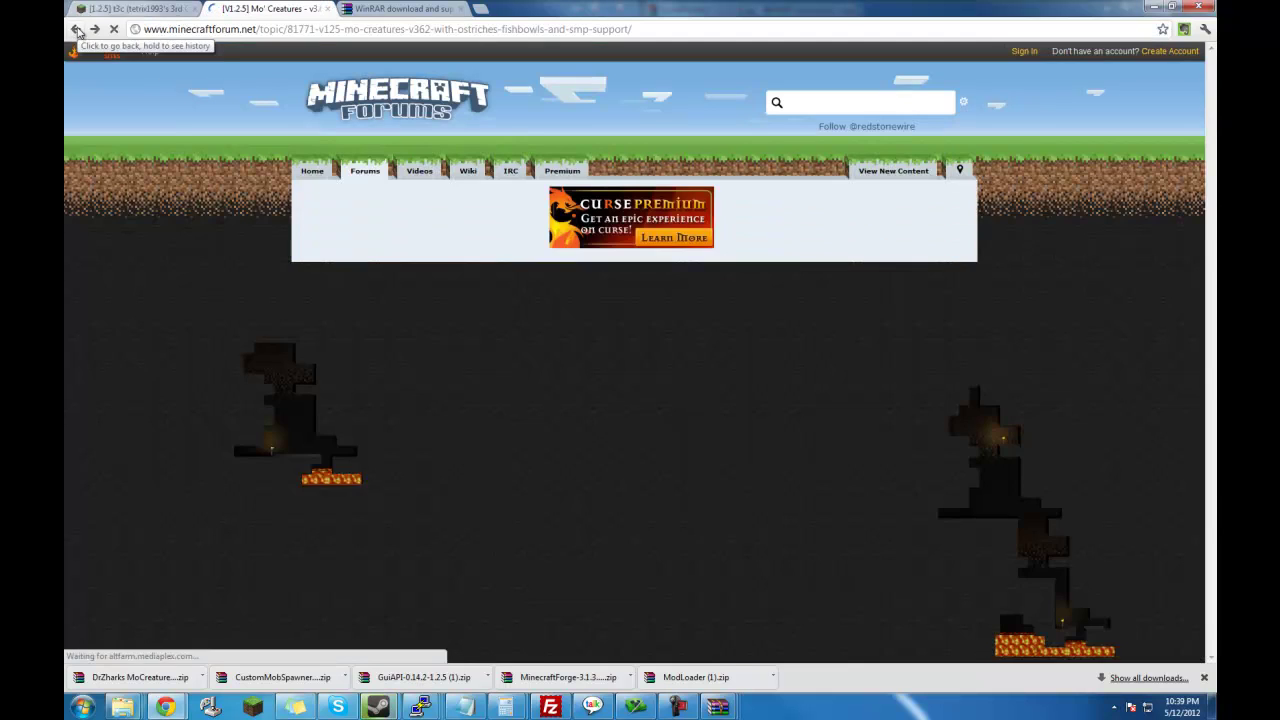
scroll(461, 404, down, 15)
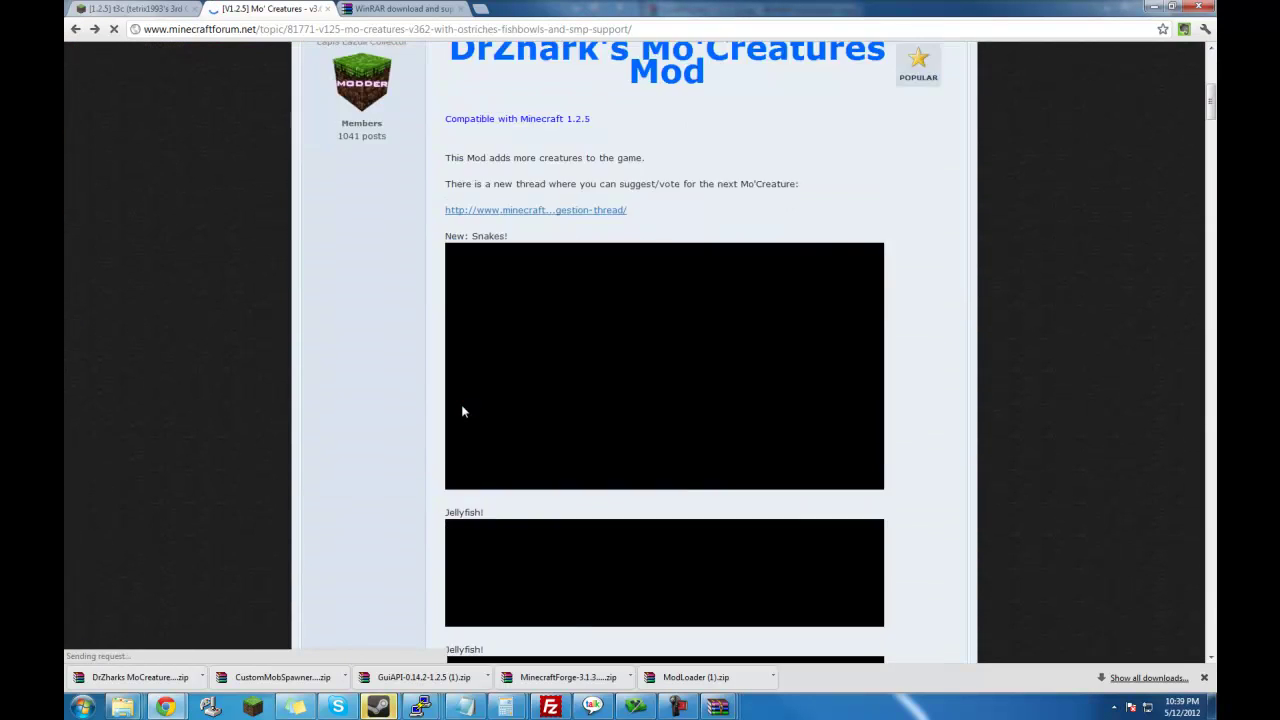
scroll(461, 412, down, 8)
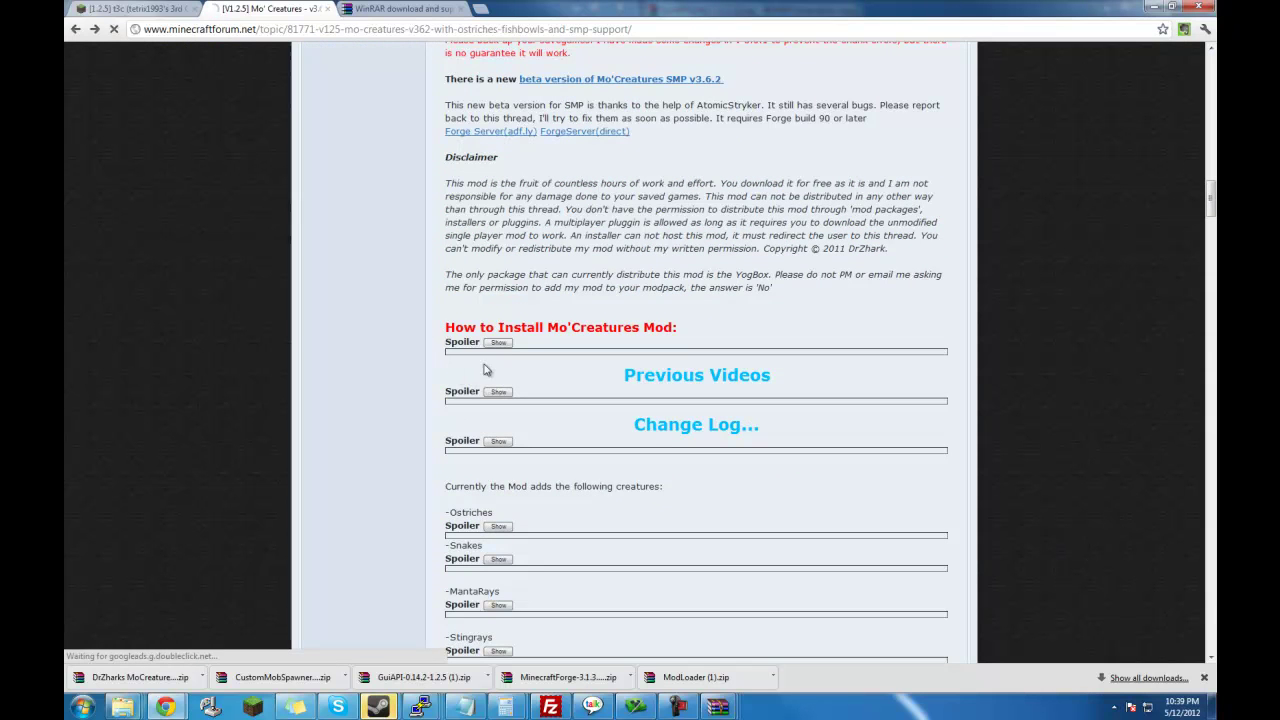
click(497, 343)
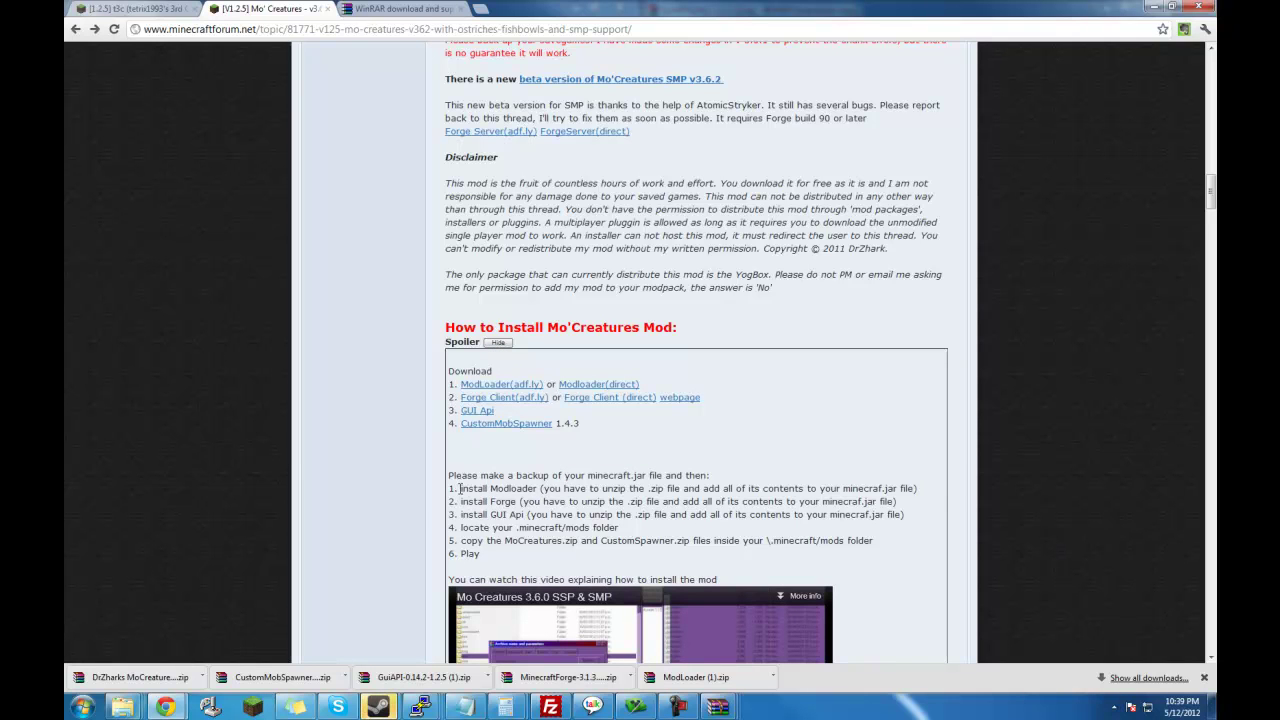
Read the thread's installation order for Modloader, Forge and GUI Api.
drag(459, 488, 479, 500)
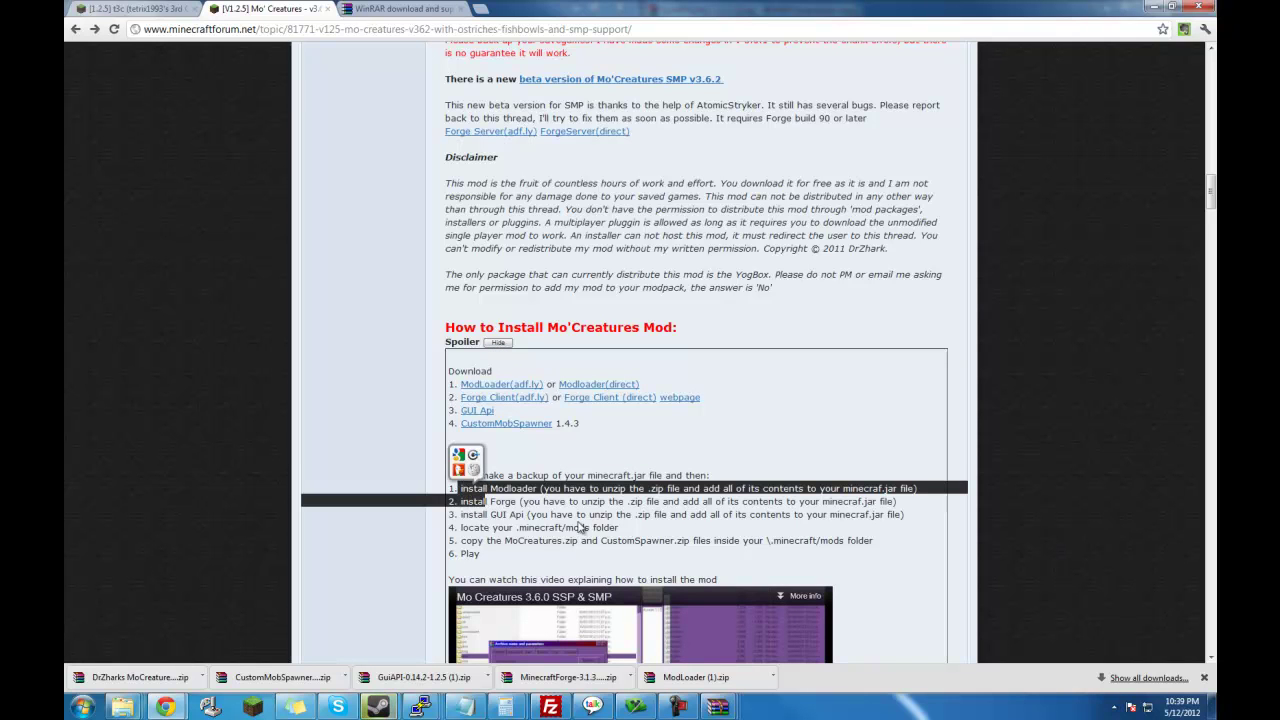
click(867, 529)
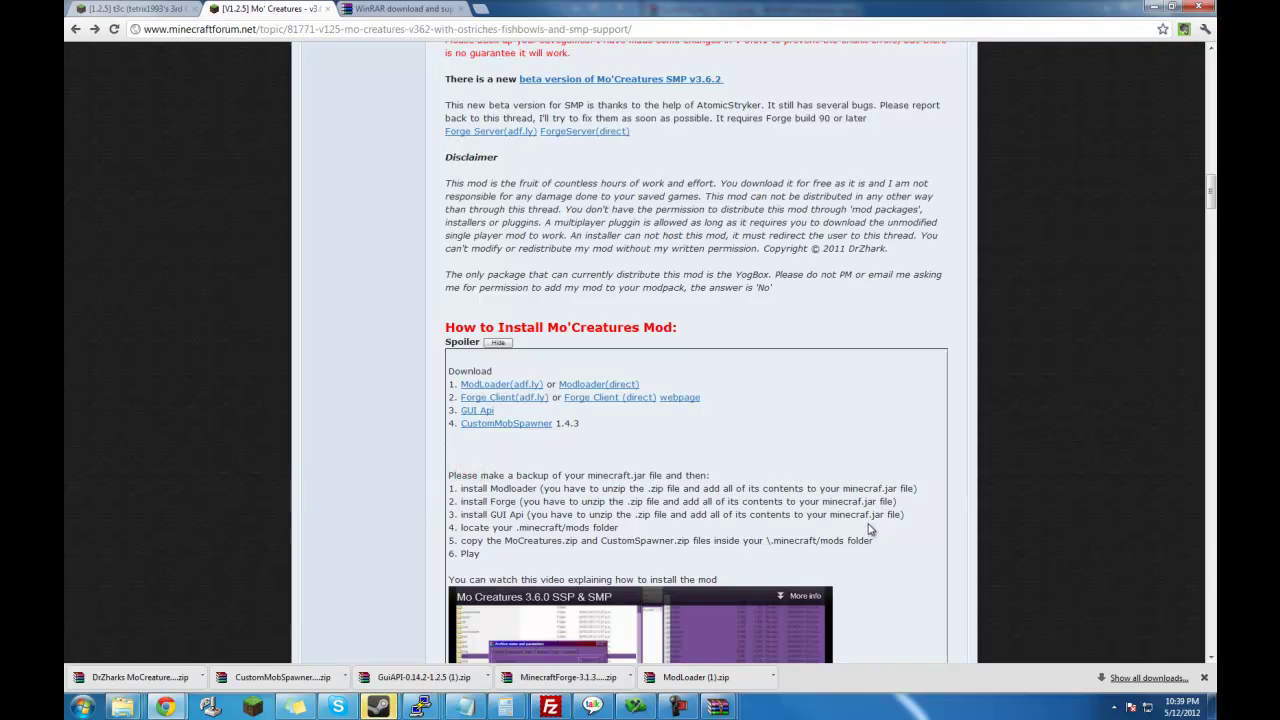
drag(850, 514, 826, 501)
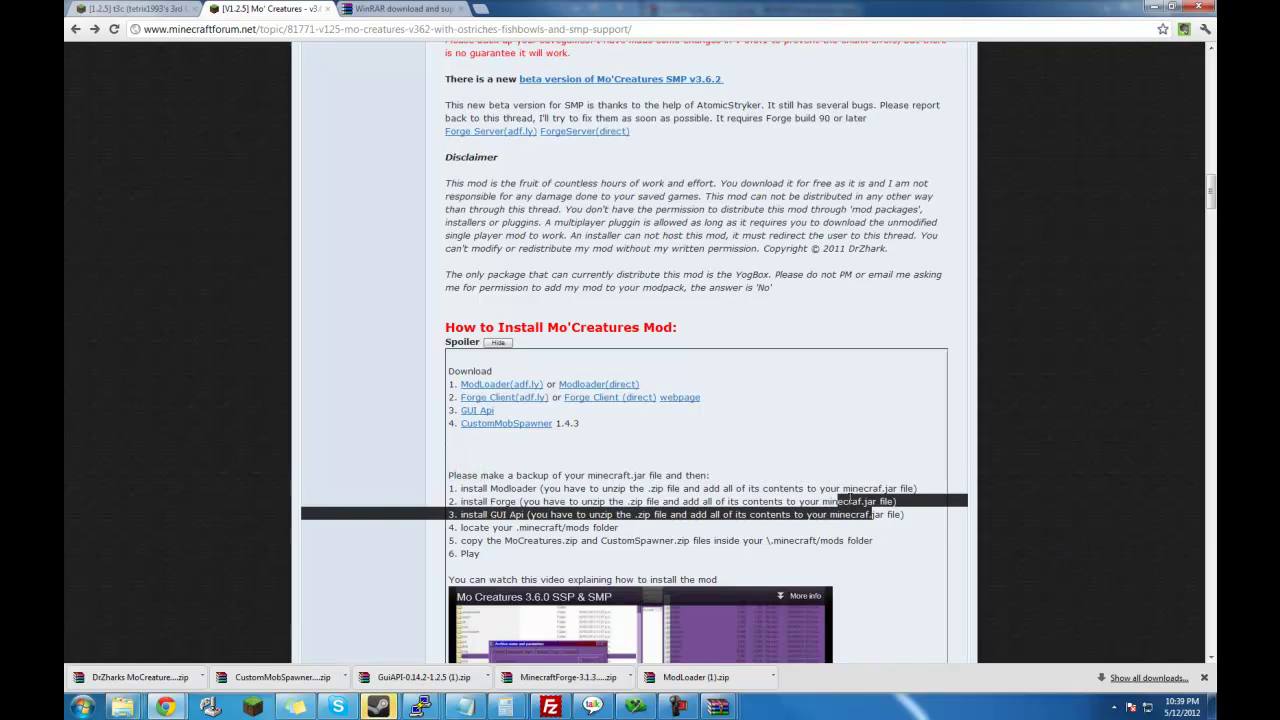
click(711, 537)
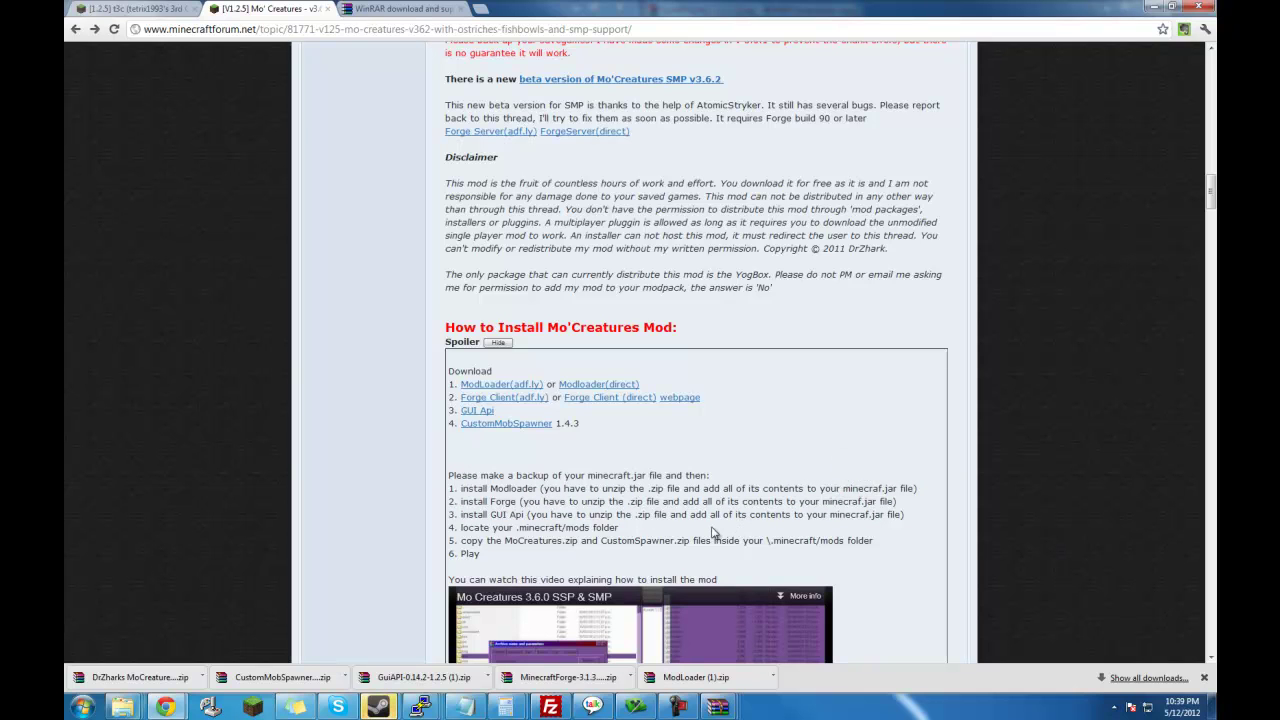
Detach the Mo'Creatures thread into its own browser window and minimize that window.
drag(275, 8, 310, 8)
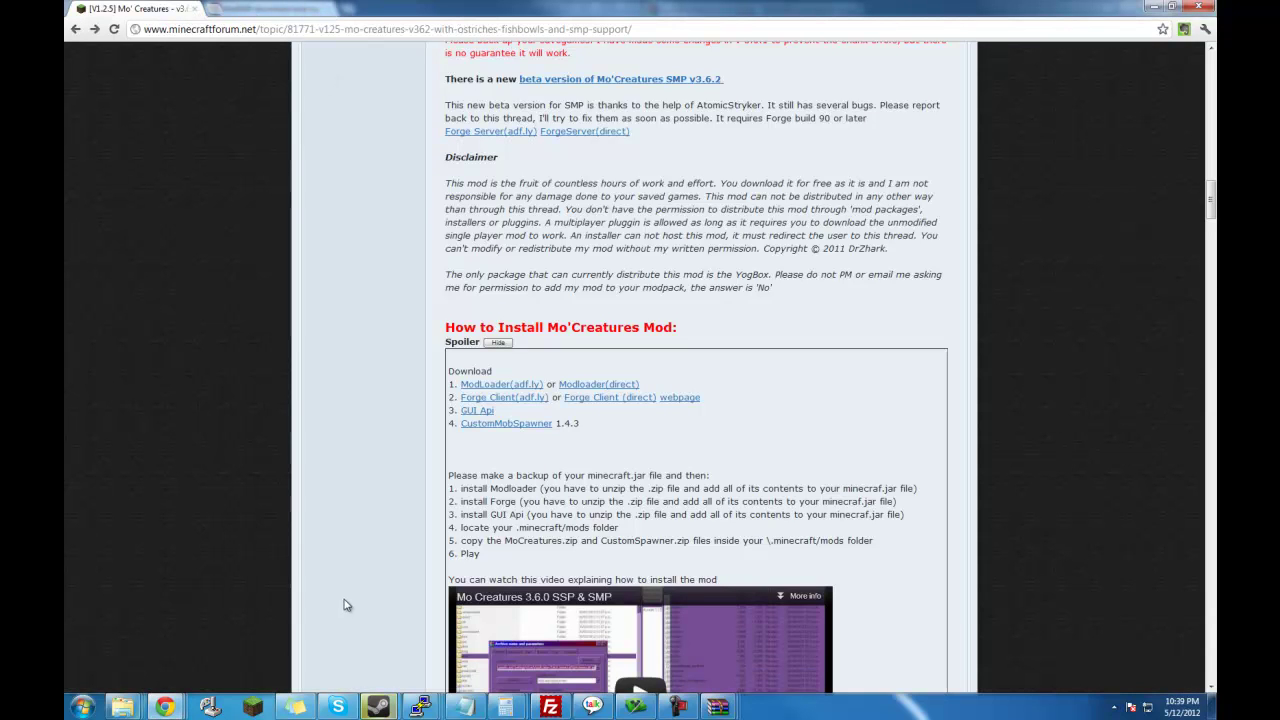
click(717, 707)
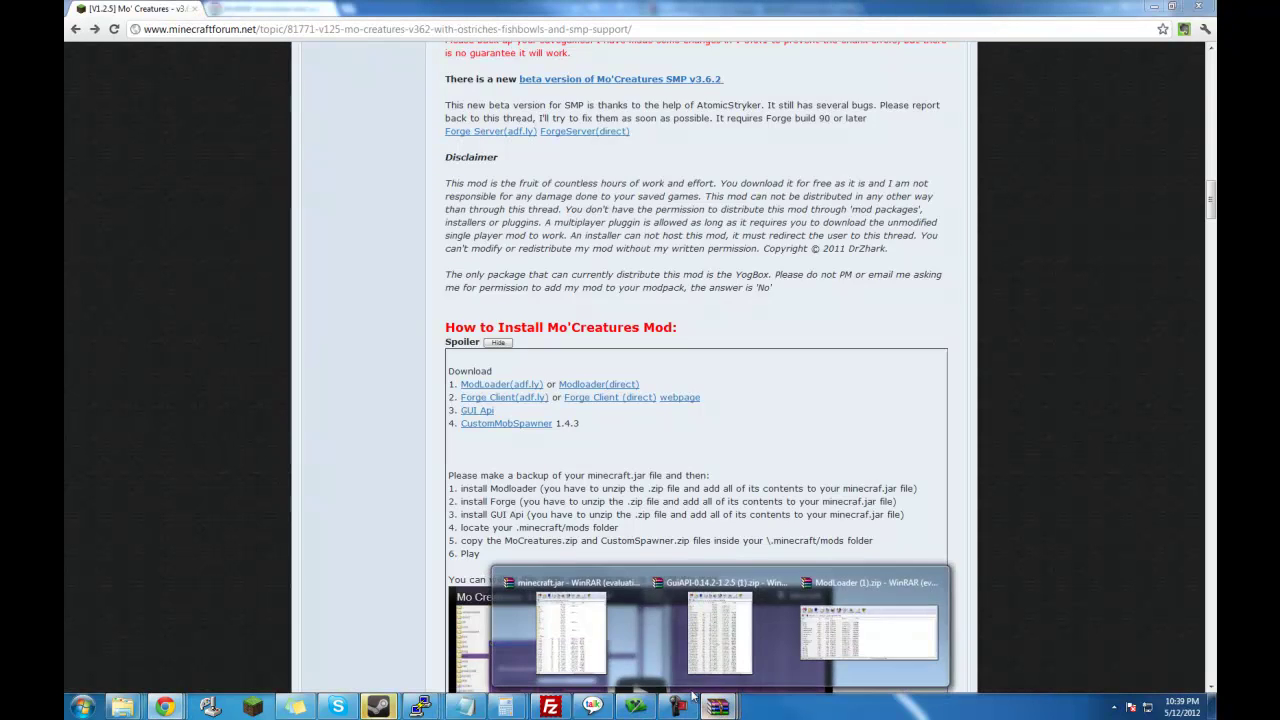
click(1153, 6)
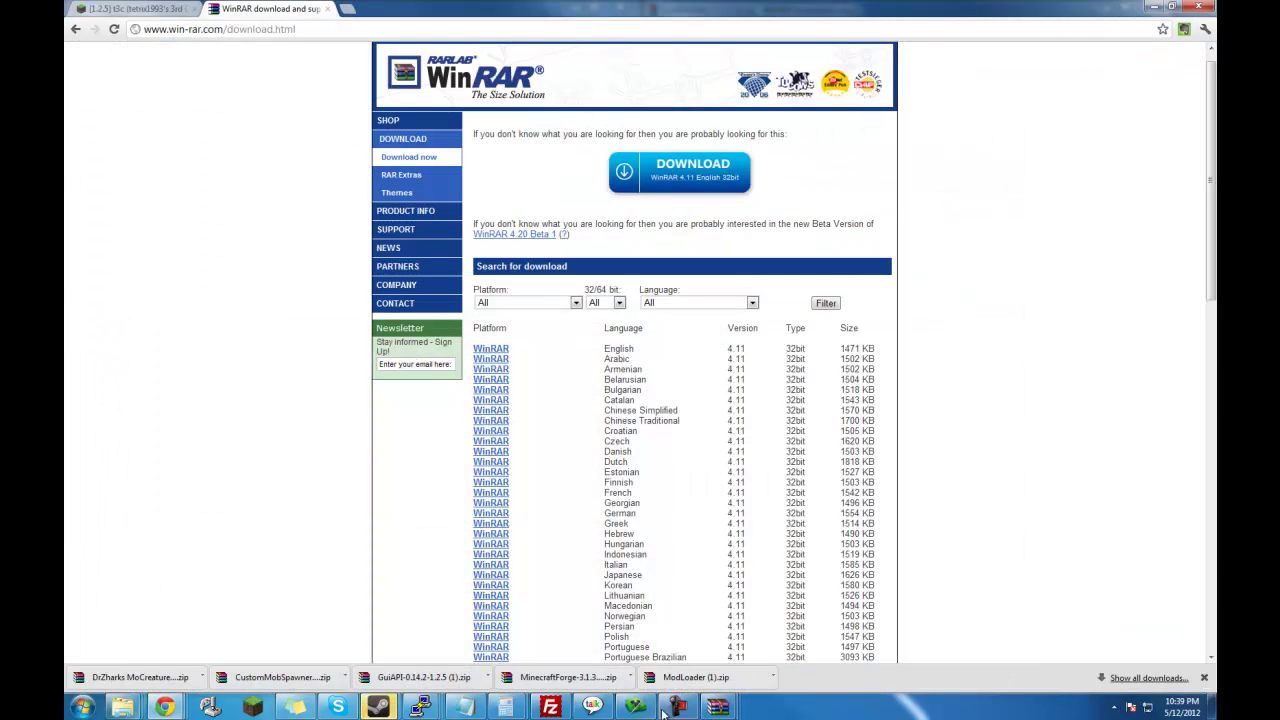
Open the downloaded MinecraftForge-3.1.3.105-Client (1) archive from the browser and dismiss the WinRAR license reminder.
mouse_move(718, 707)
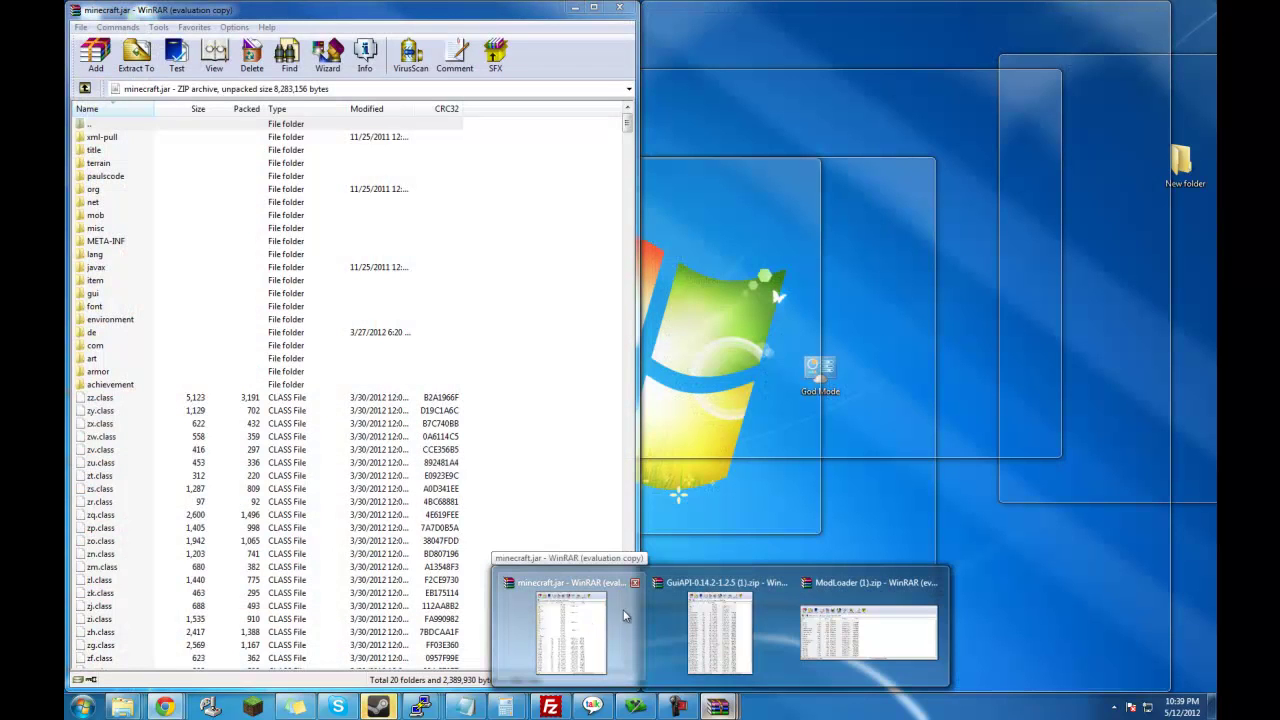
click(607, 617)
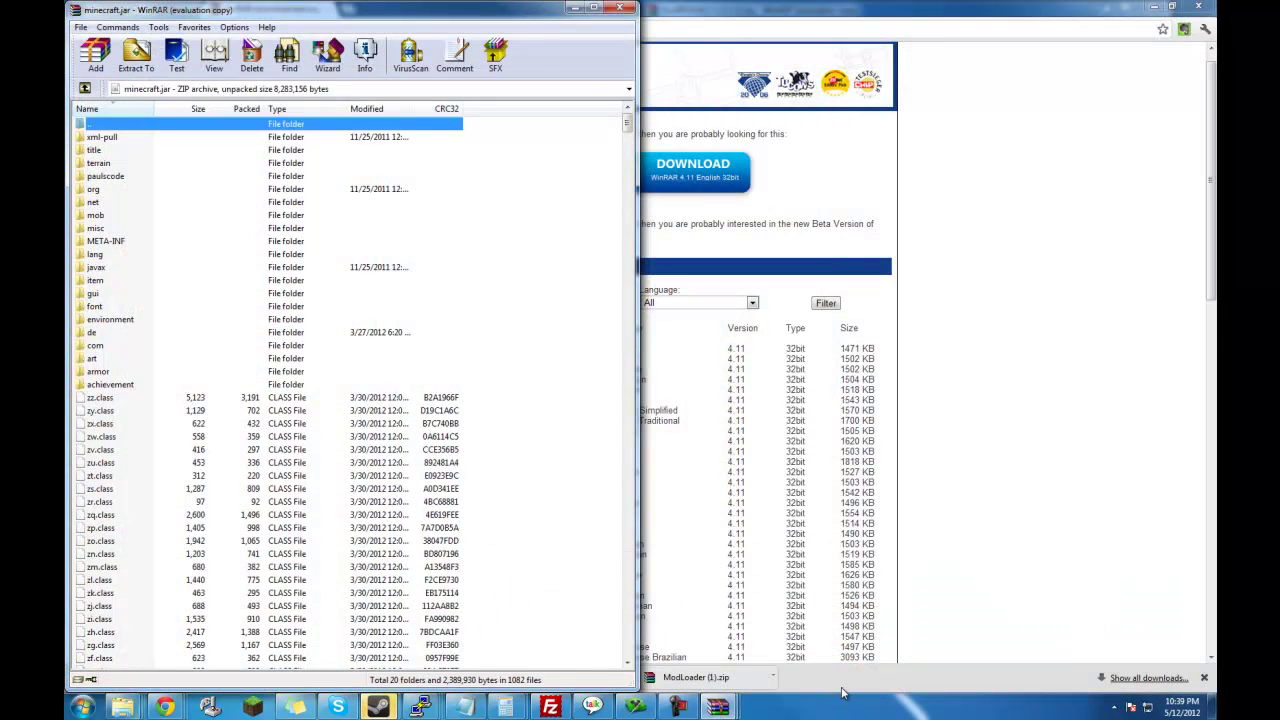
click(720, 707)
click(560, 677)
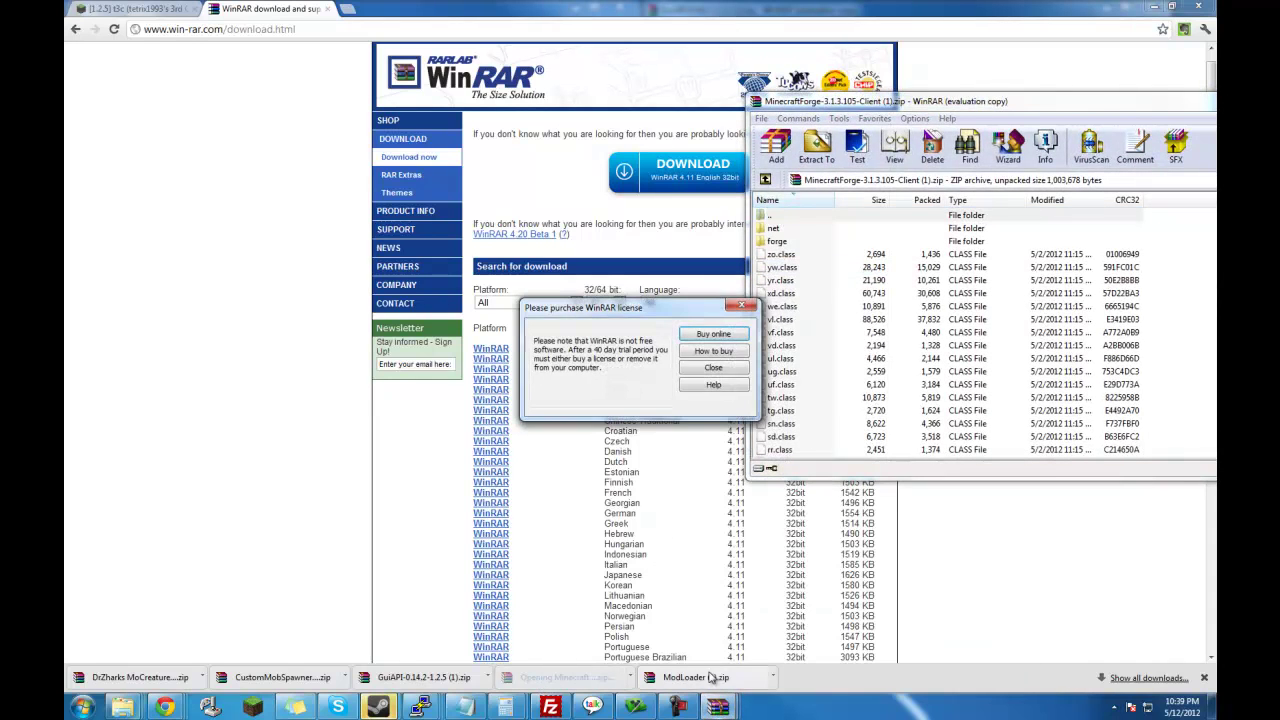
click(752, 300)
Bring minecraft.jar back to the front, then place the MinecraftForge archive window beside it and enlarge it.
mouse_move(717, 707)
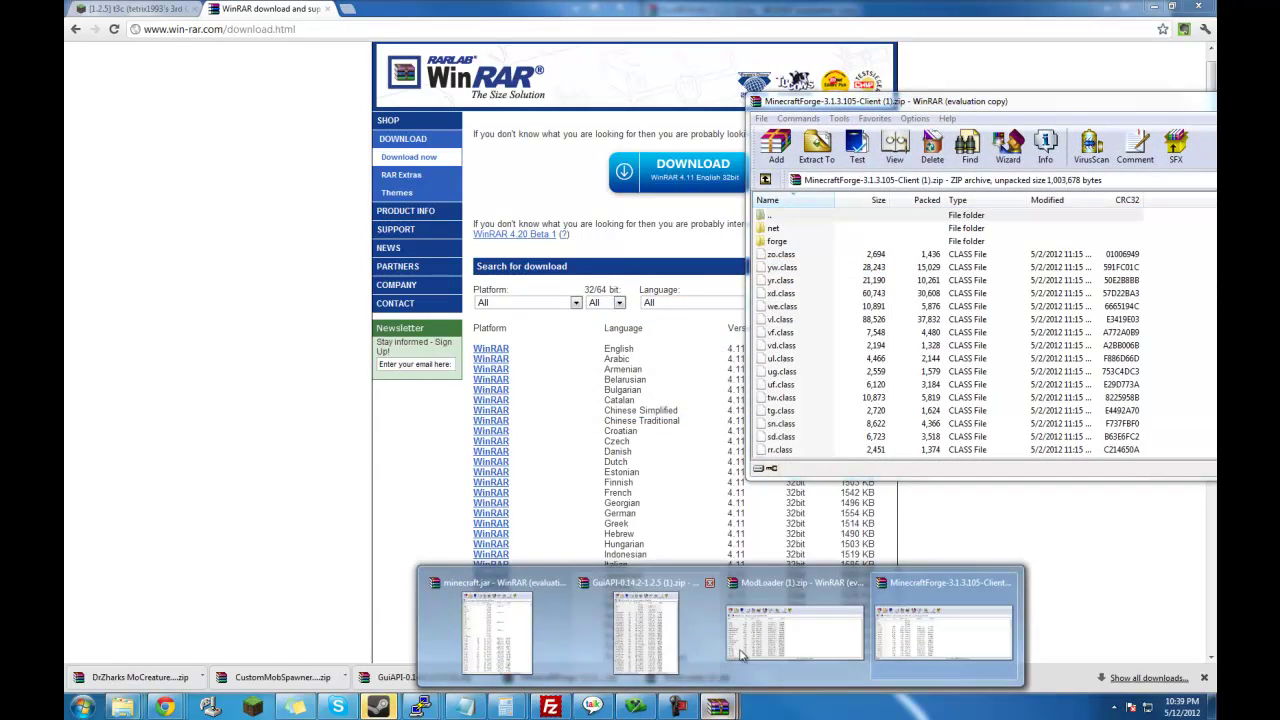
click(525, 637)
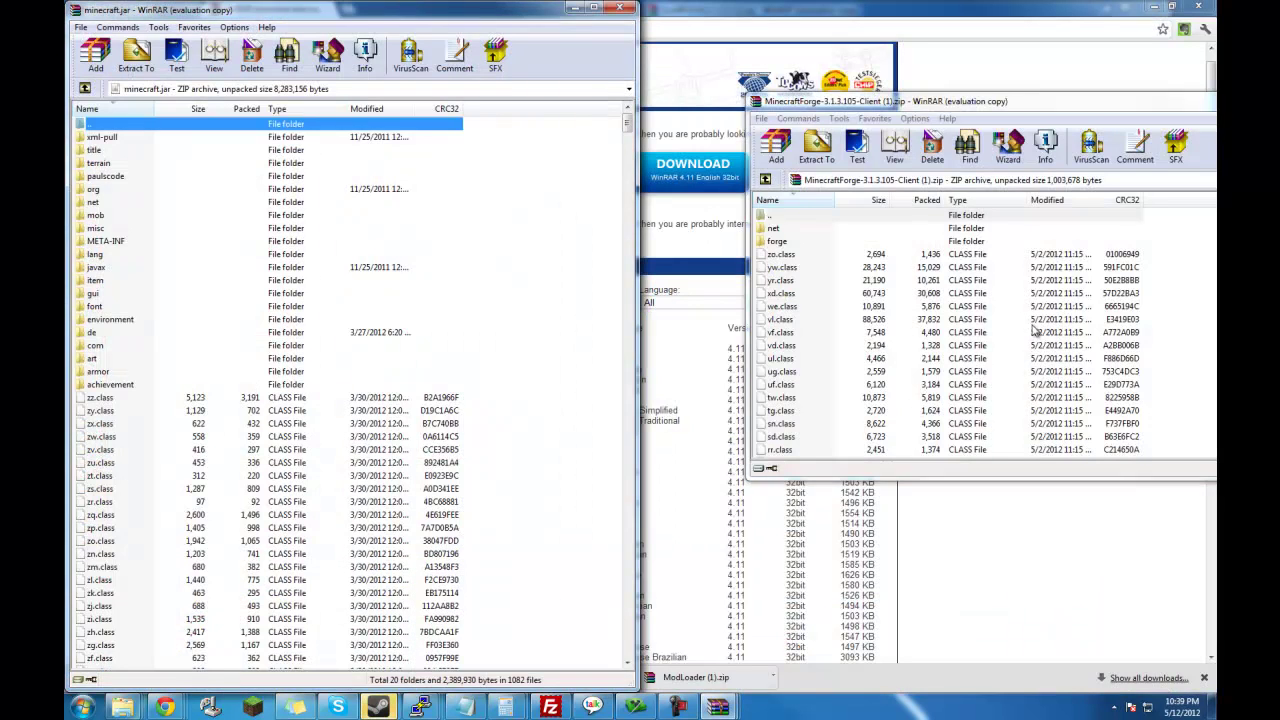
drag(1000, 101, 892, 13)
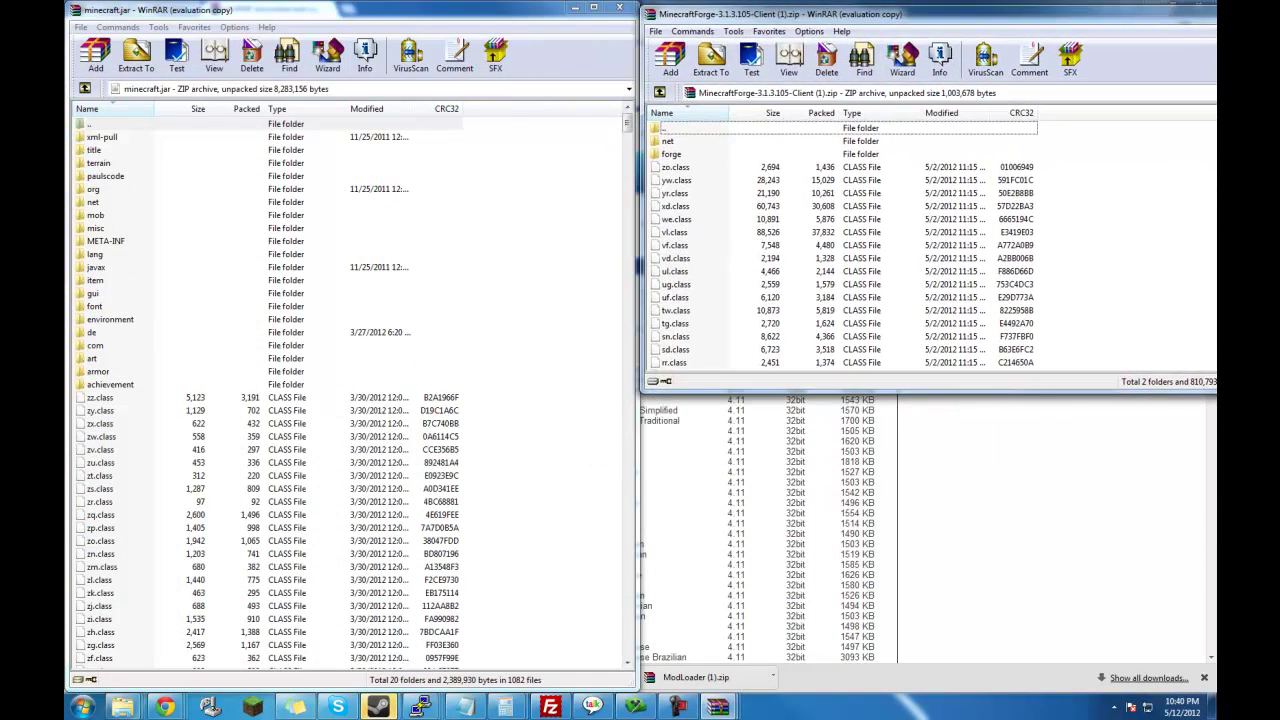
drag(1217, 392, 1188, 668)
Add all files of the MinecraftForge archive to minecraft.jar, confirm the addition, and minimize the Forge archive window.
right_click(1157, 600)
click(1150, 347)
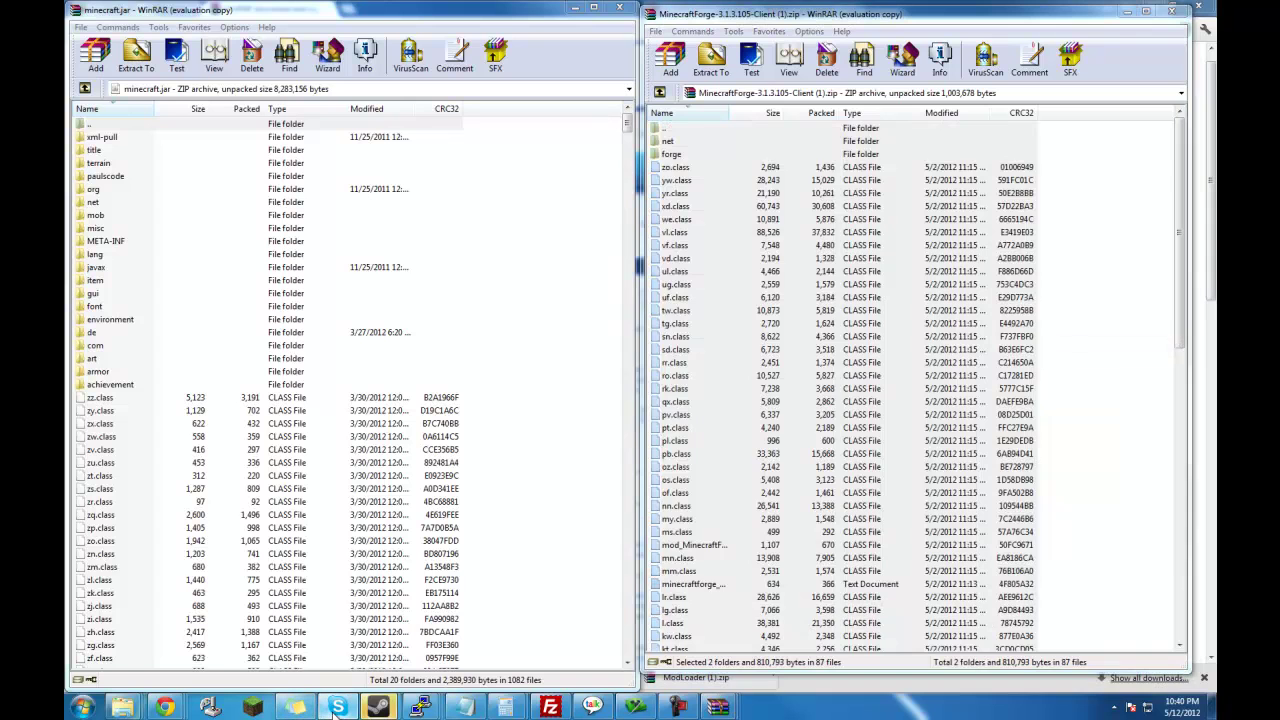
right_click(766, 194)
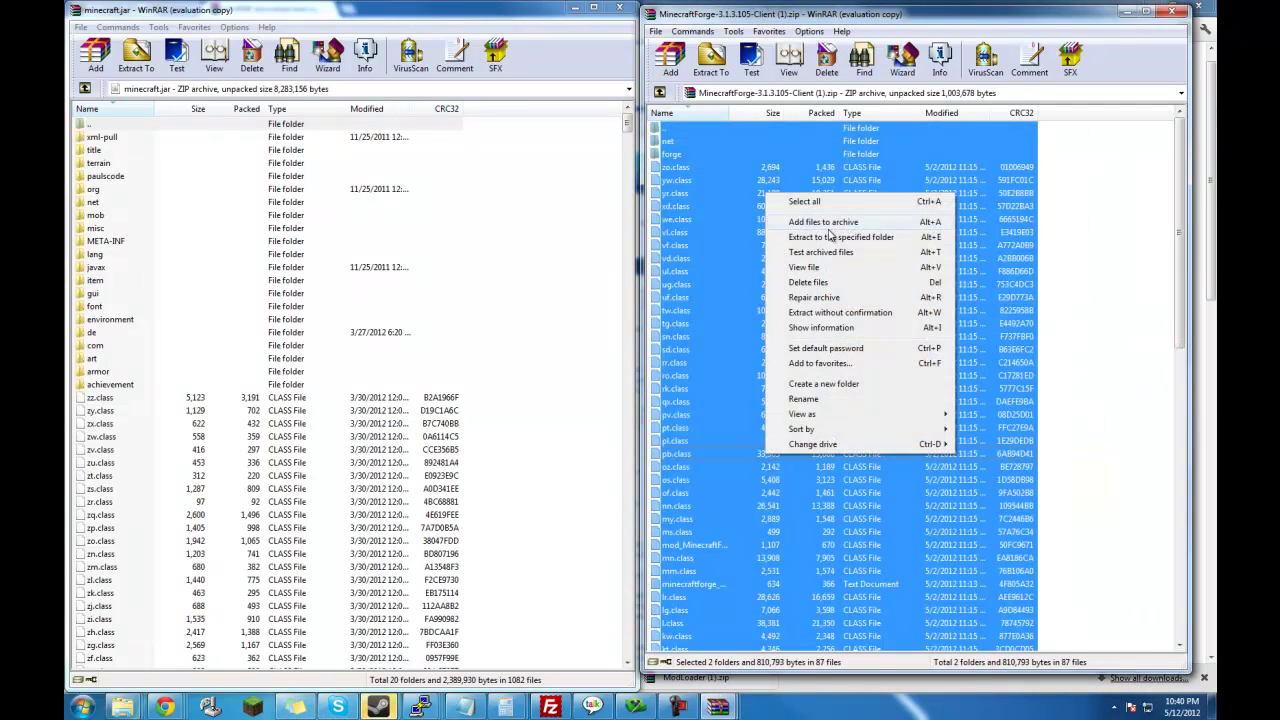
click(812, 202)
right_click(562, 324)
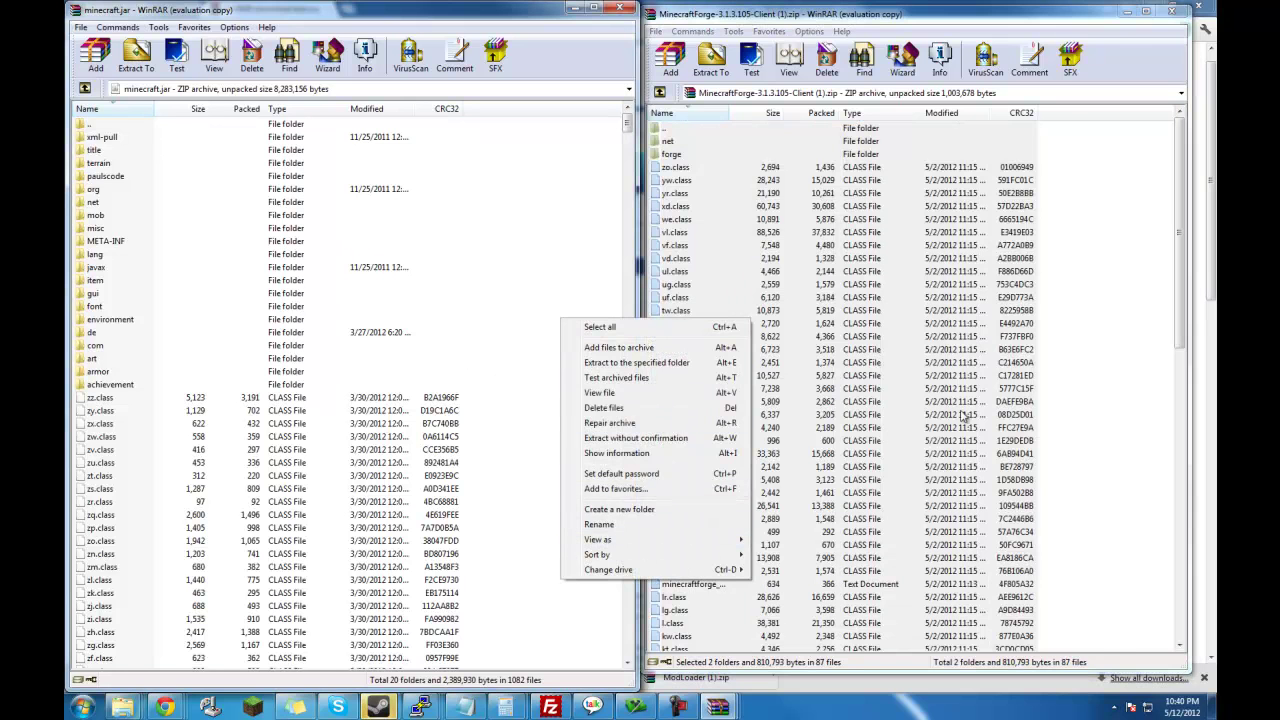
click(1116, 528)
right_click(1108, 591)
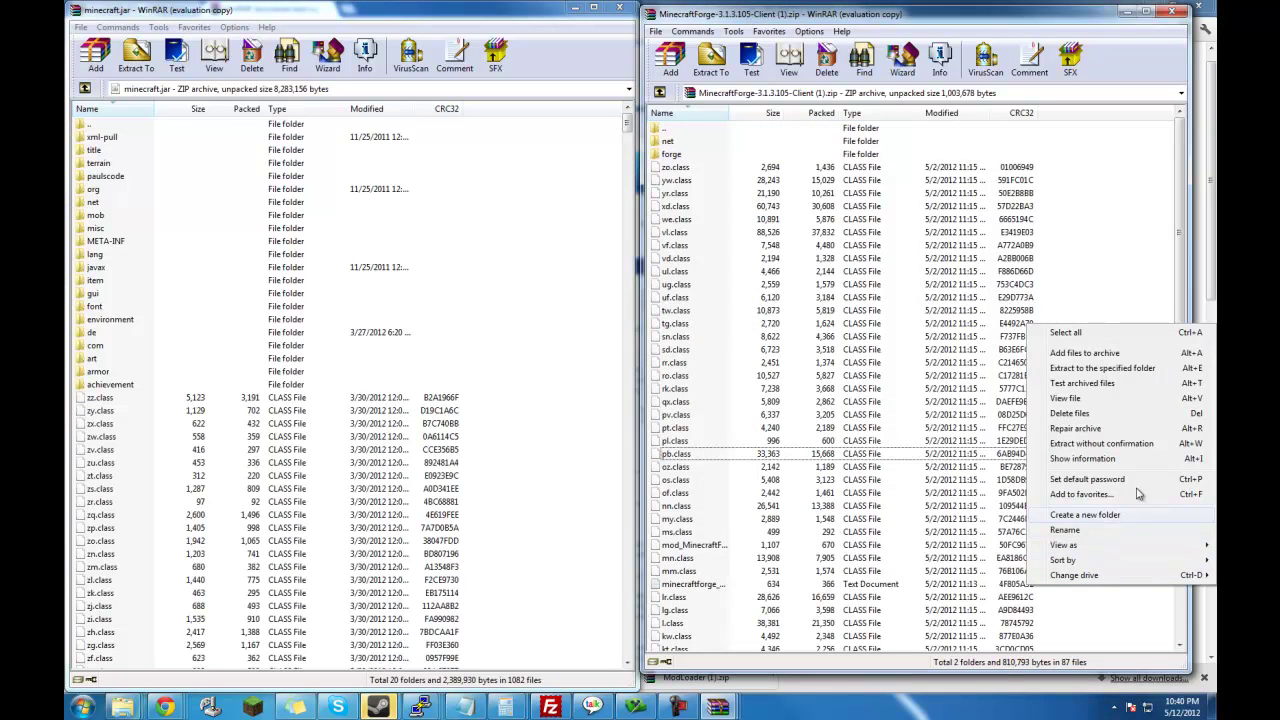
click(1120, 332)
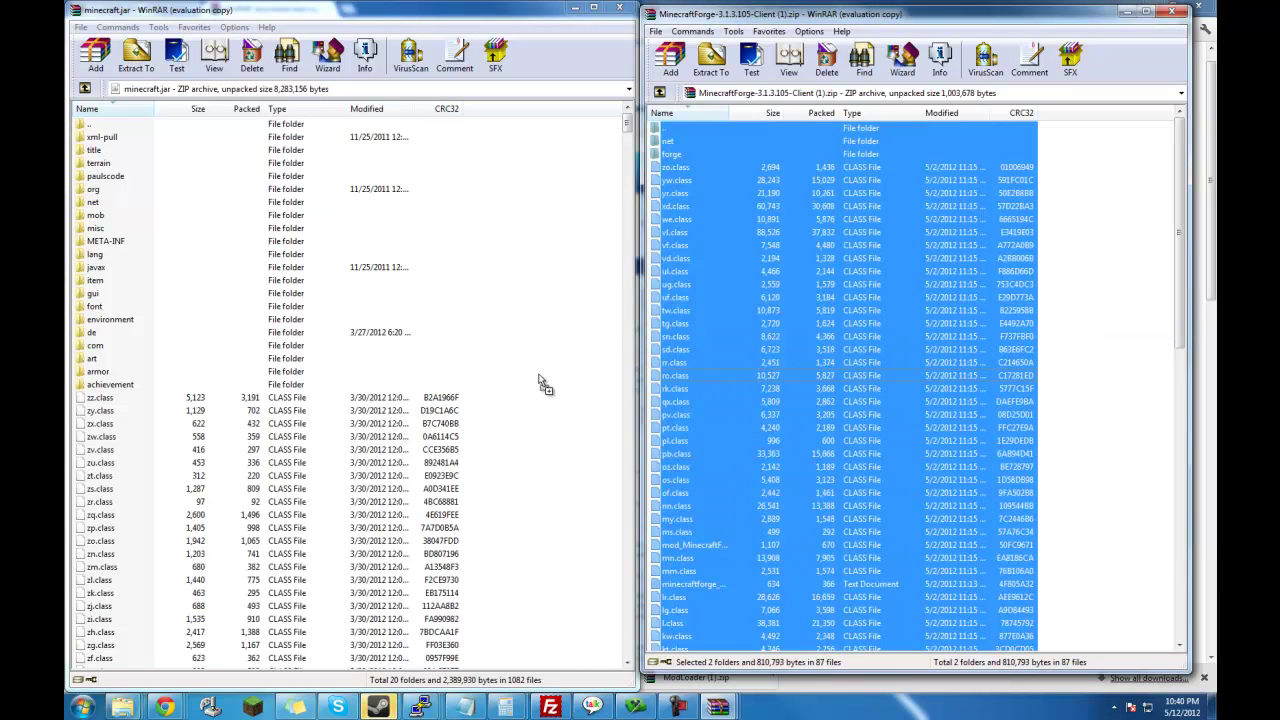
drag(541, 385, 538, 382)
click(367, 466)
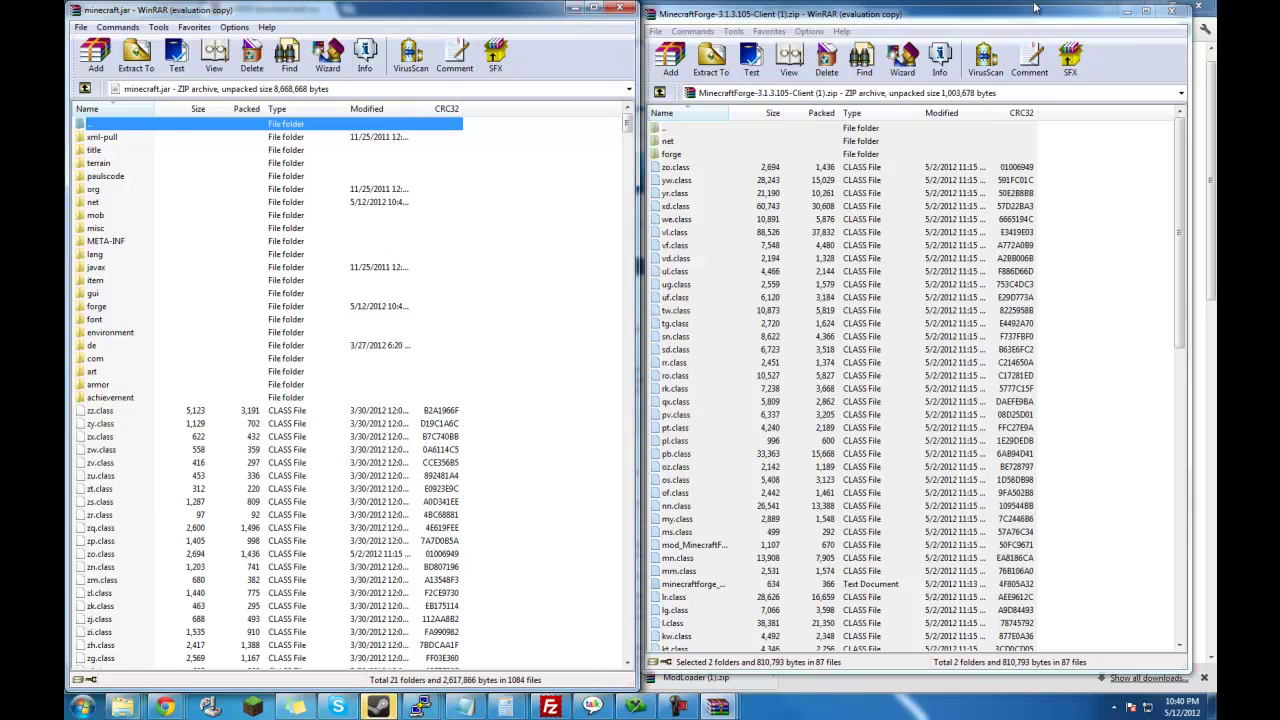
click(1134, 12)
Locate the downloaded DrZharks MoCreatures archive in its folder, open it in WinRAR, and arrange it beside minecraft.jar.
click(386, 700)
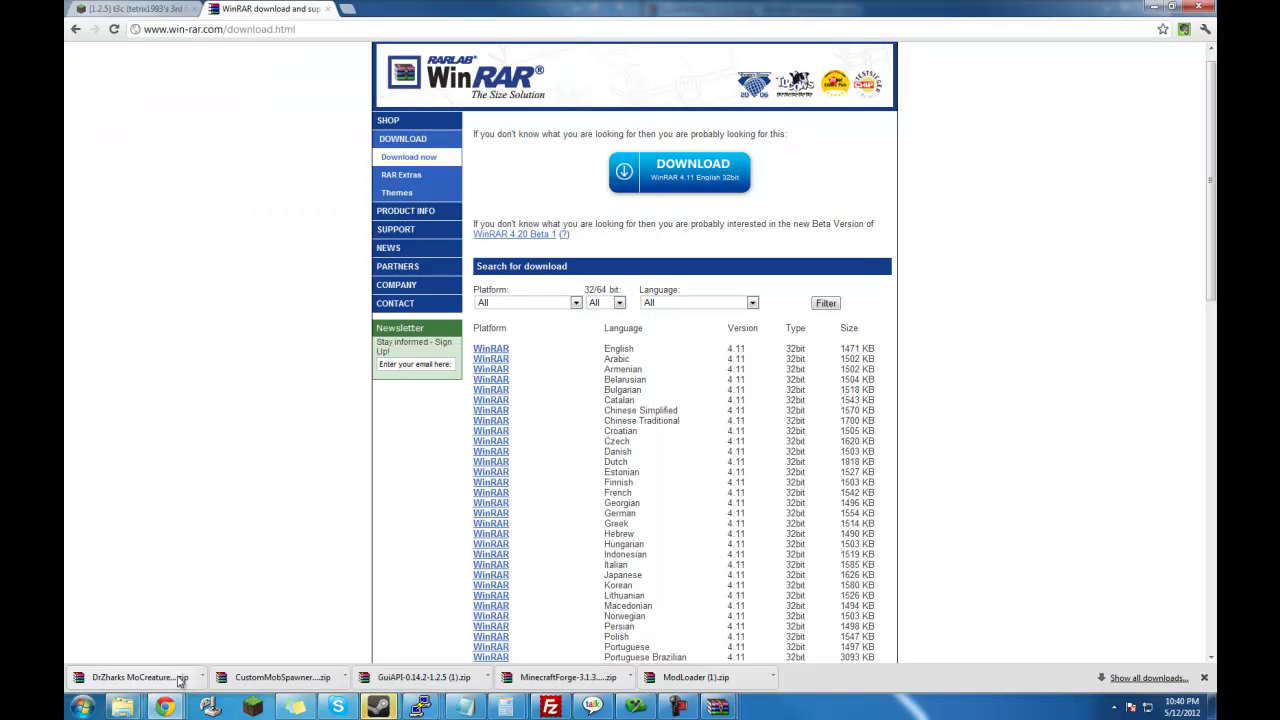
click(203, 677)
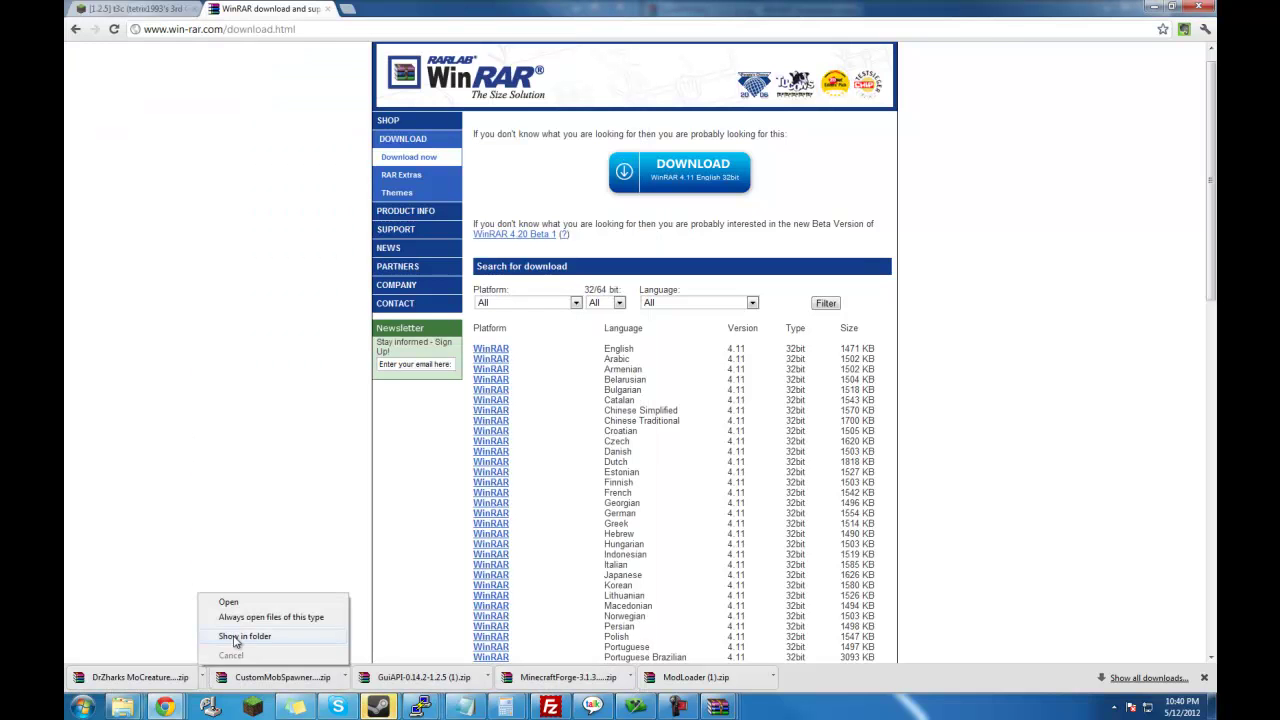
click(236, 638)
double_click(1167, 209)
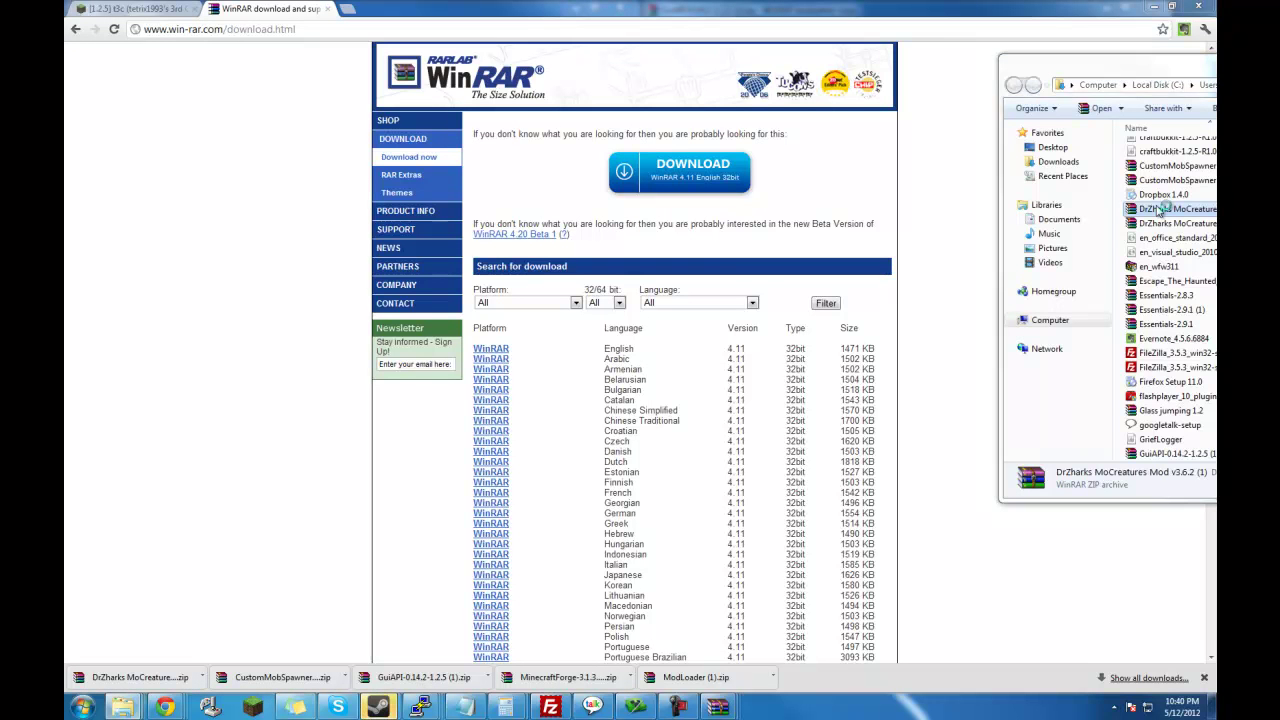
drag(990, 103, 1207, 117)
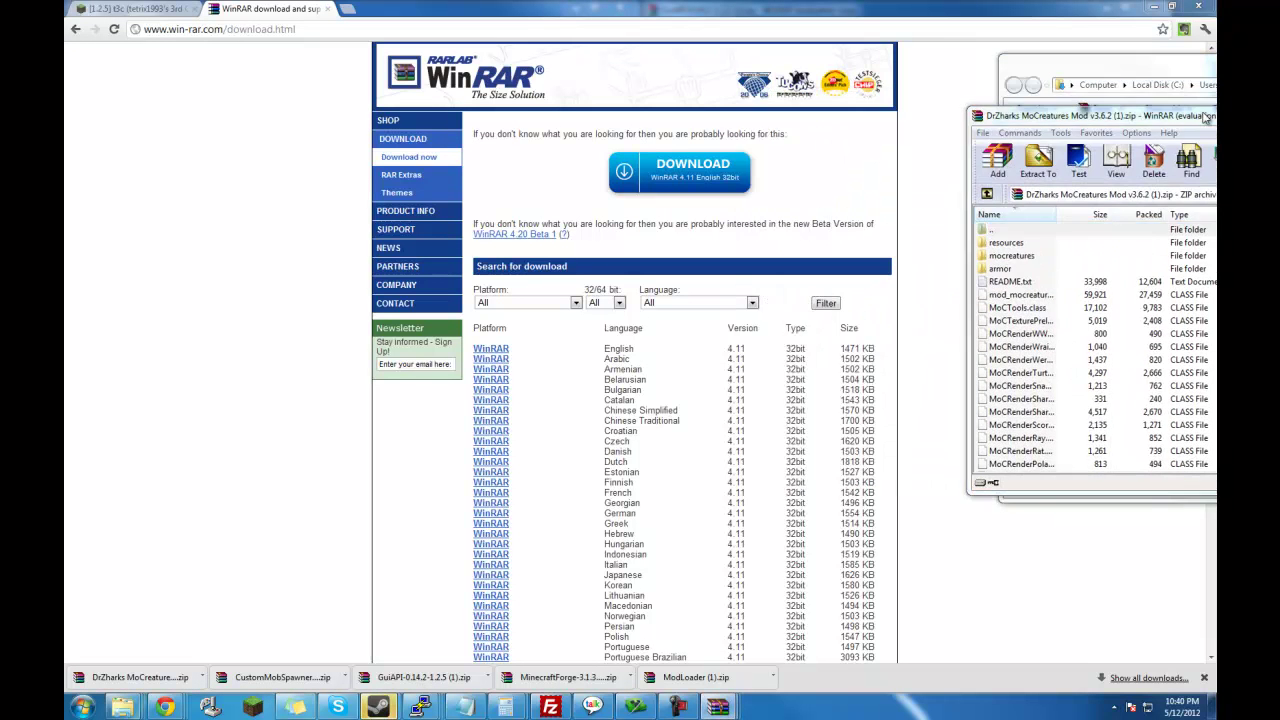
drag(1085, 112, 867, 32)
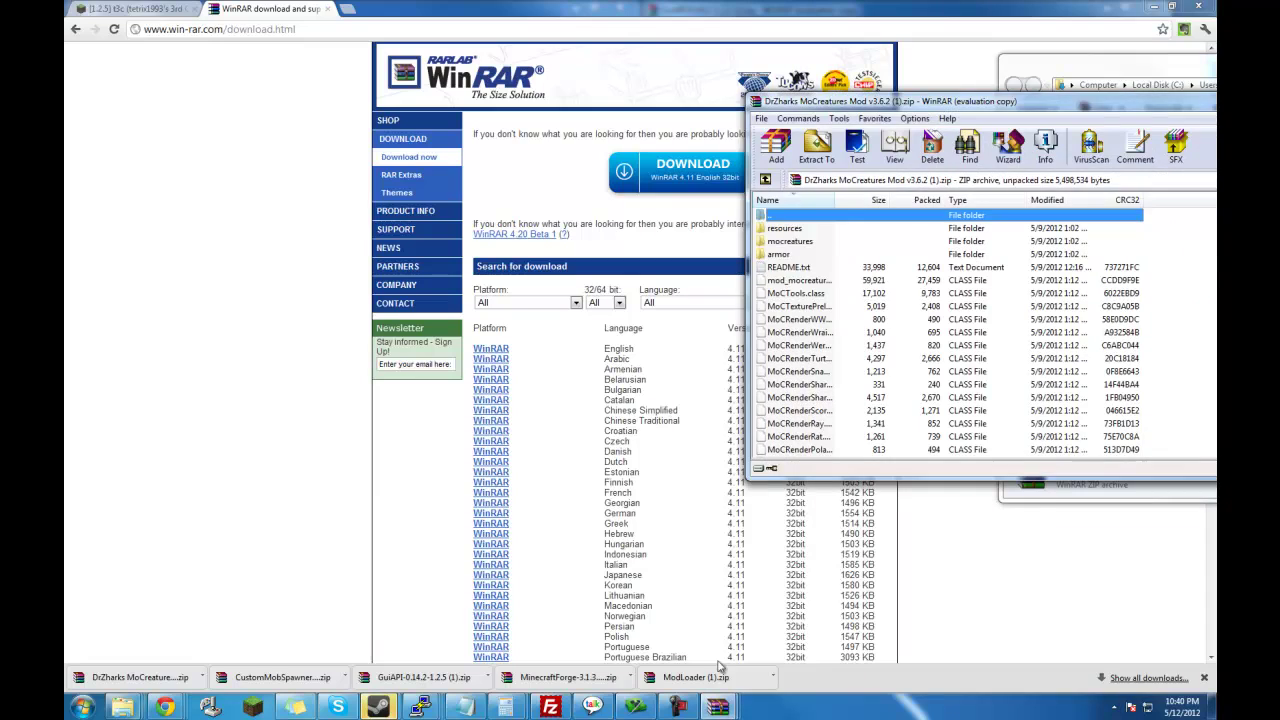
mouse_move(717, 707)
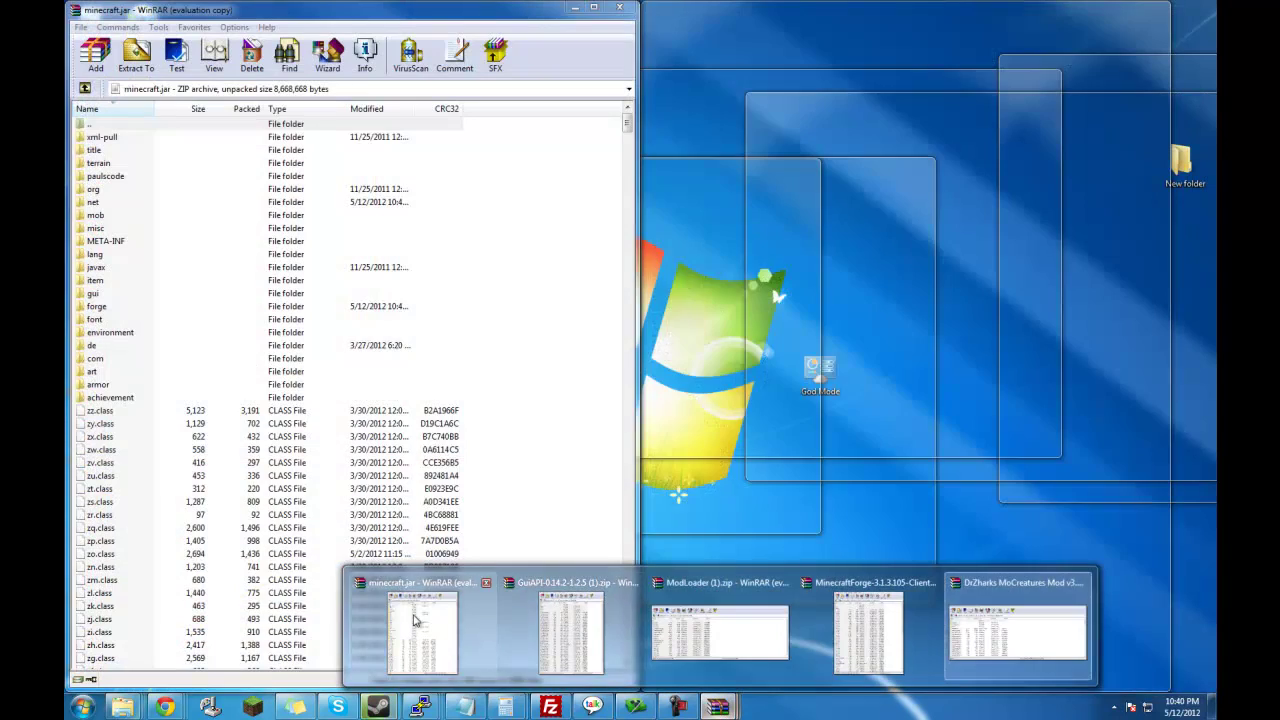
click(415, 612)
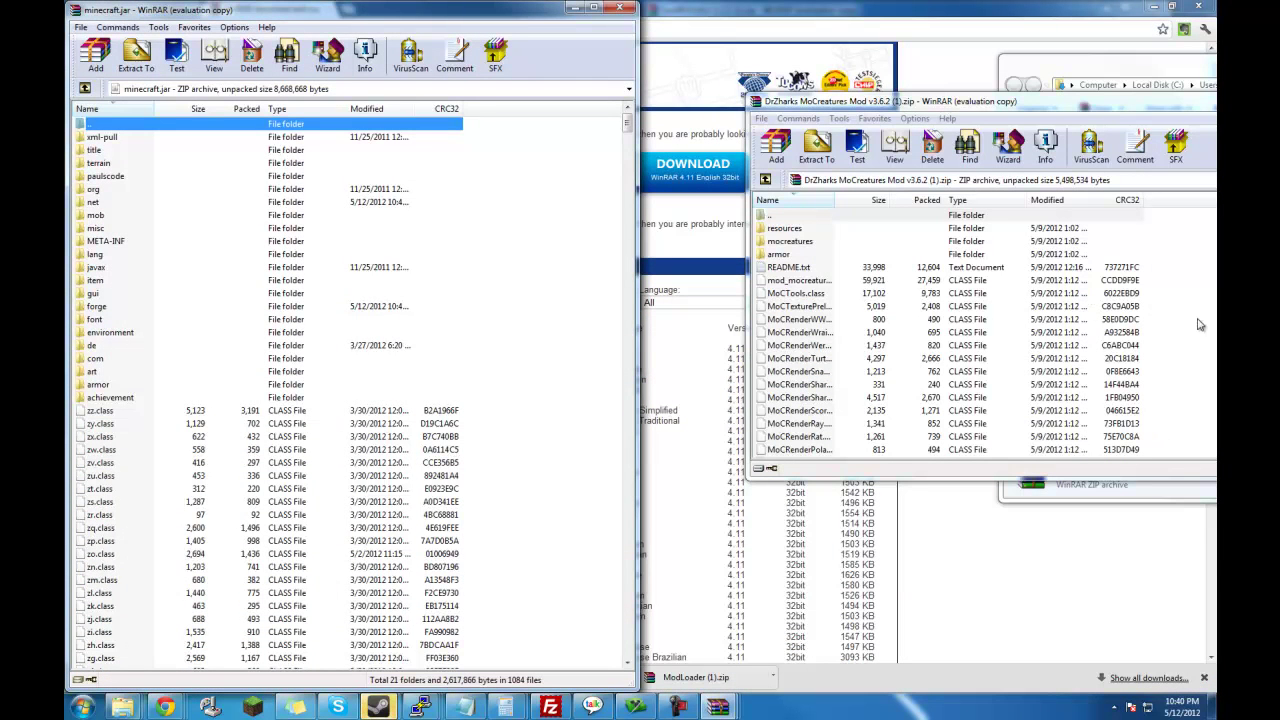
Go up to the Downloads listing in WinRAR and copy DrZharks MoCreatures Mod v3.6.2 (1) into the .minecraft mods folder.
double_click(783, 218)
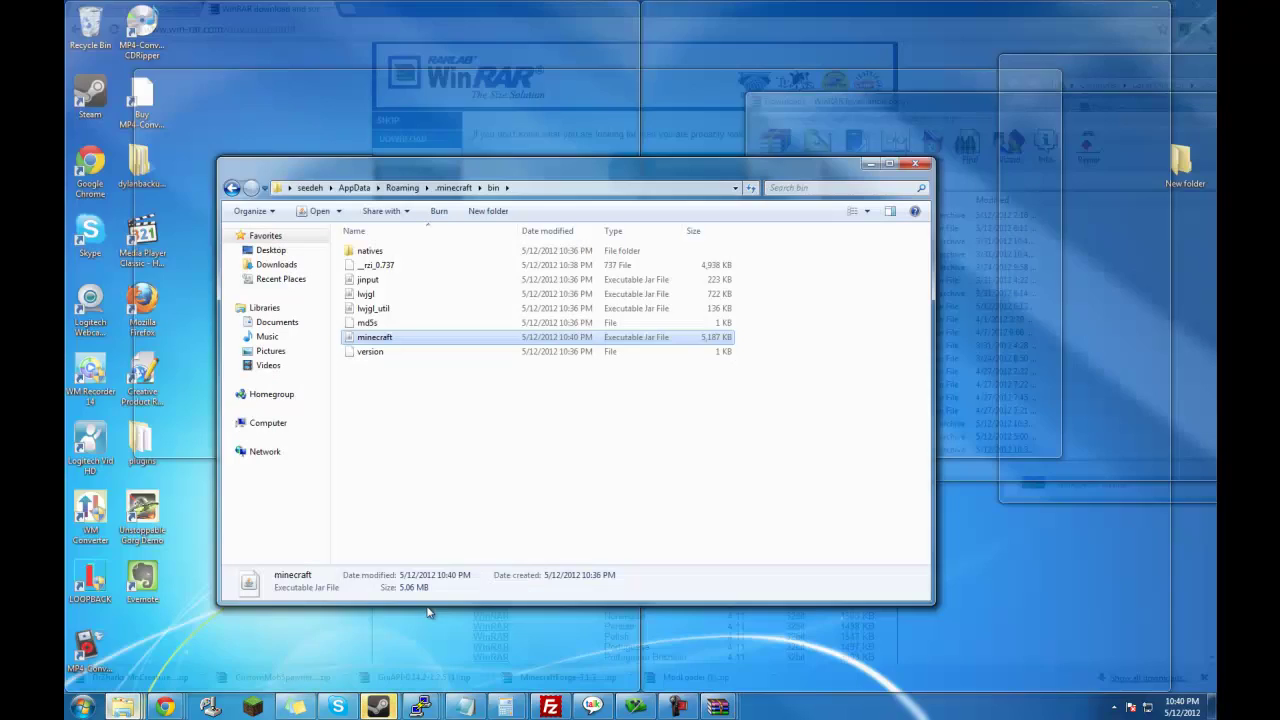
click(428, 612)
click(231, 188)
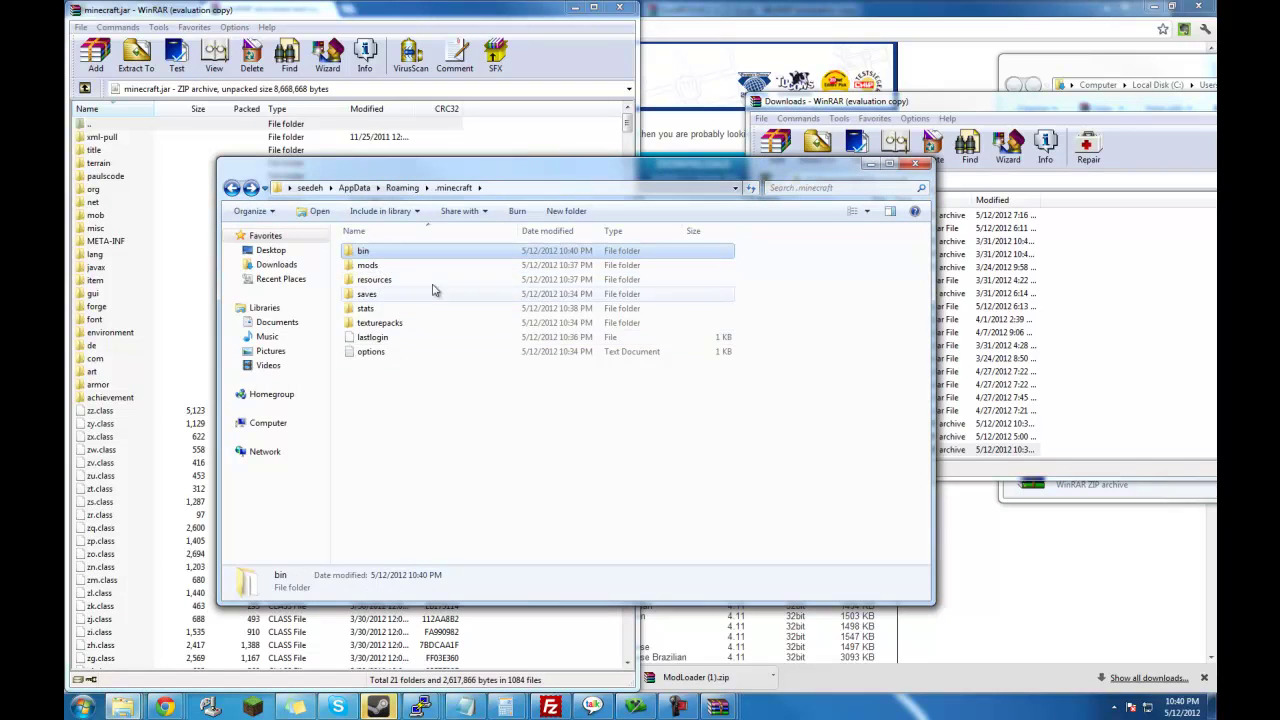
double_click(370, 266)
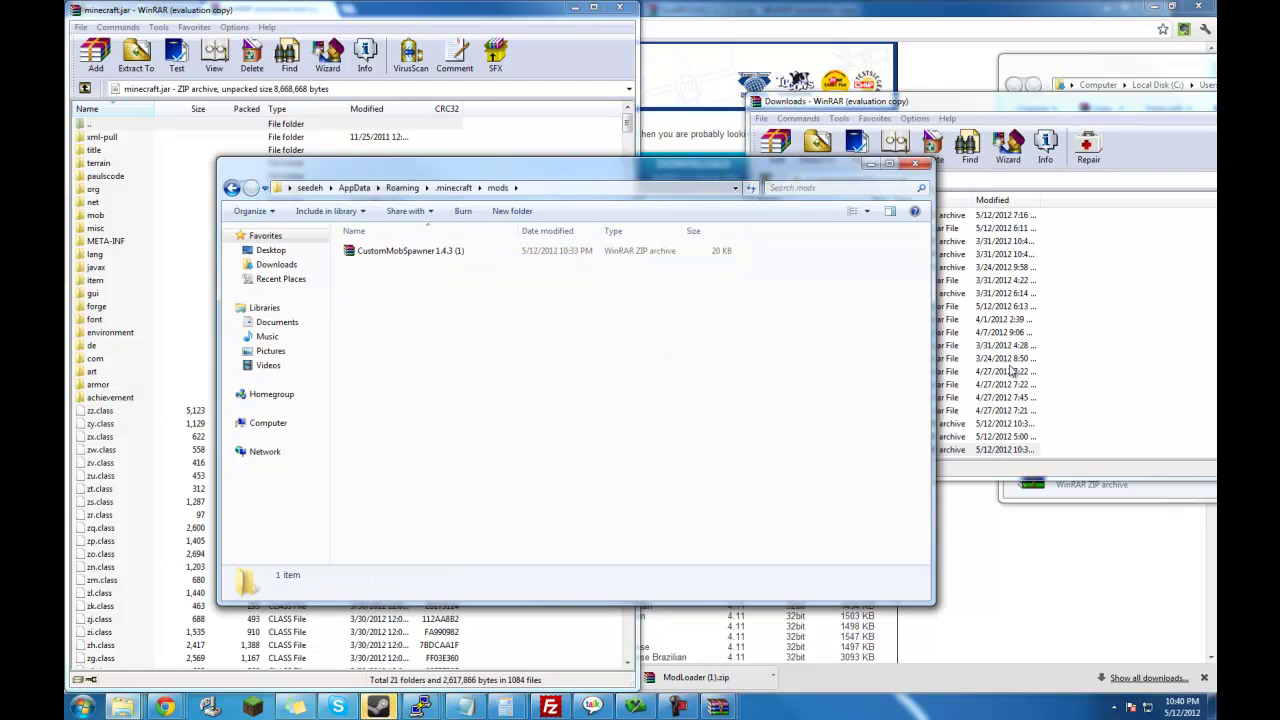
click(1107, 345)
drag(840, 452, 557, 451)
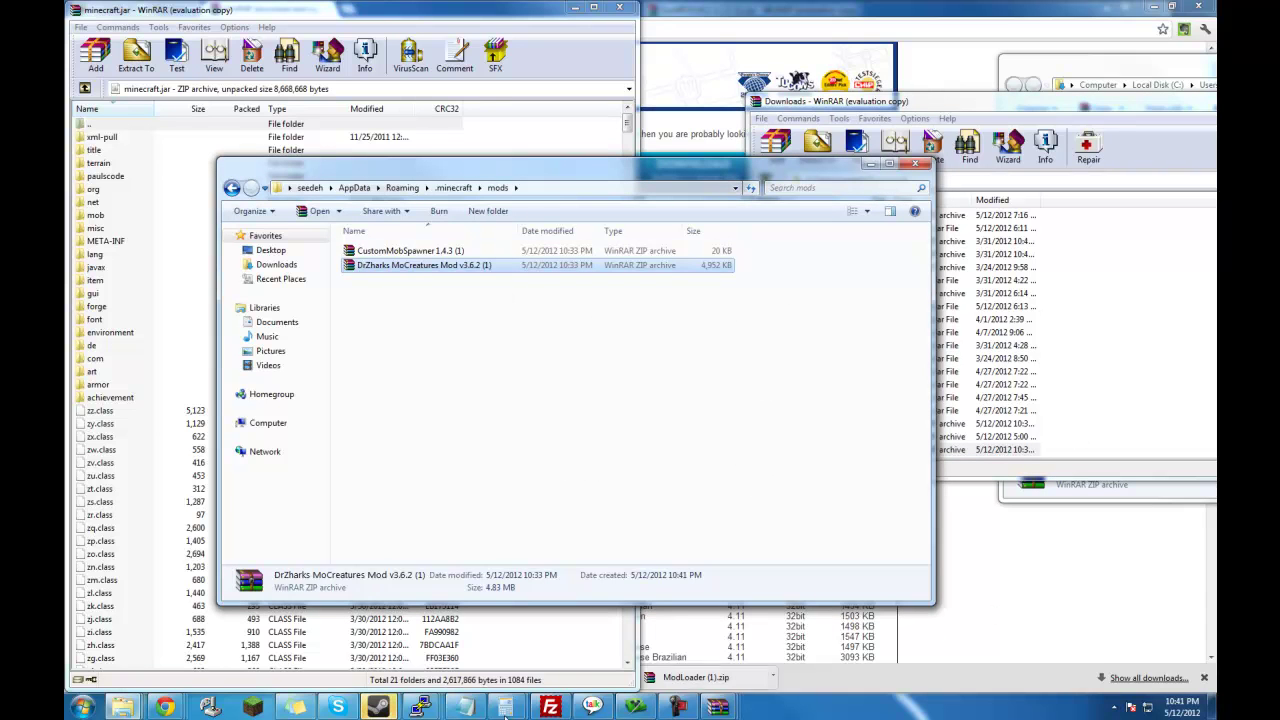
click(337, 707)
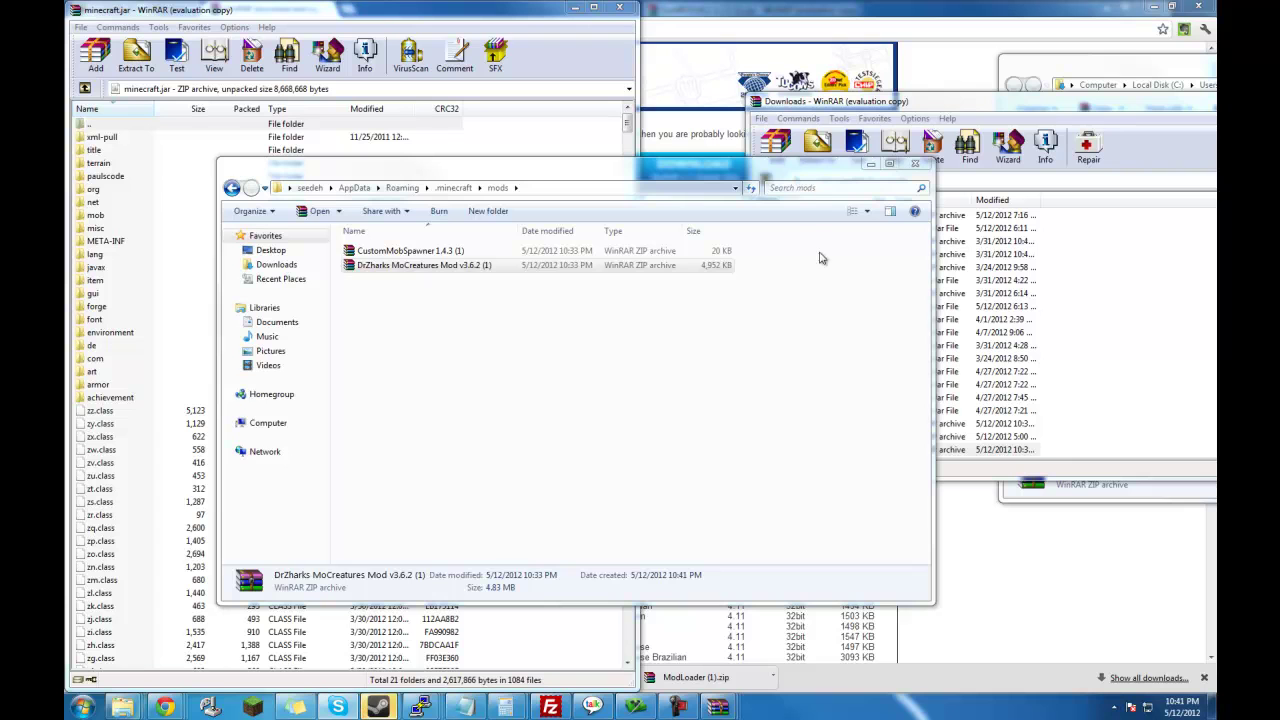
click(488, 386)
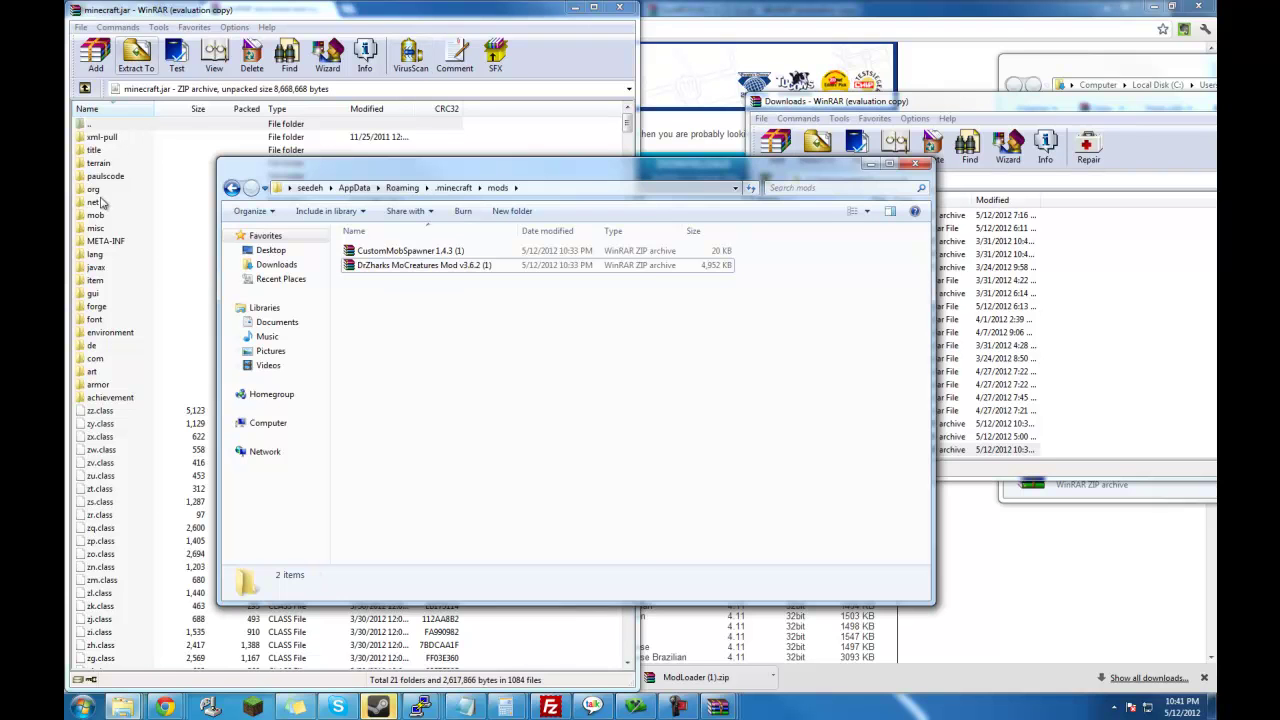
Delete the META-INF folder from minecraft.jar and confirm the deletion.
right_click(105, 242)
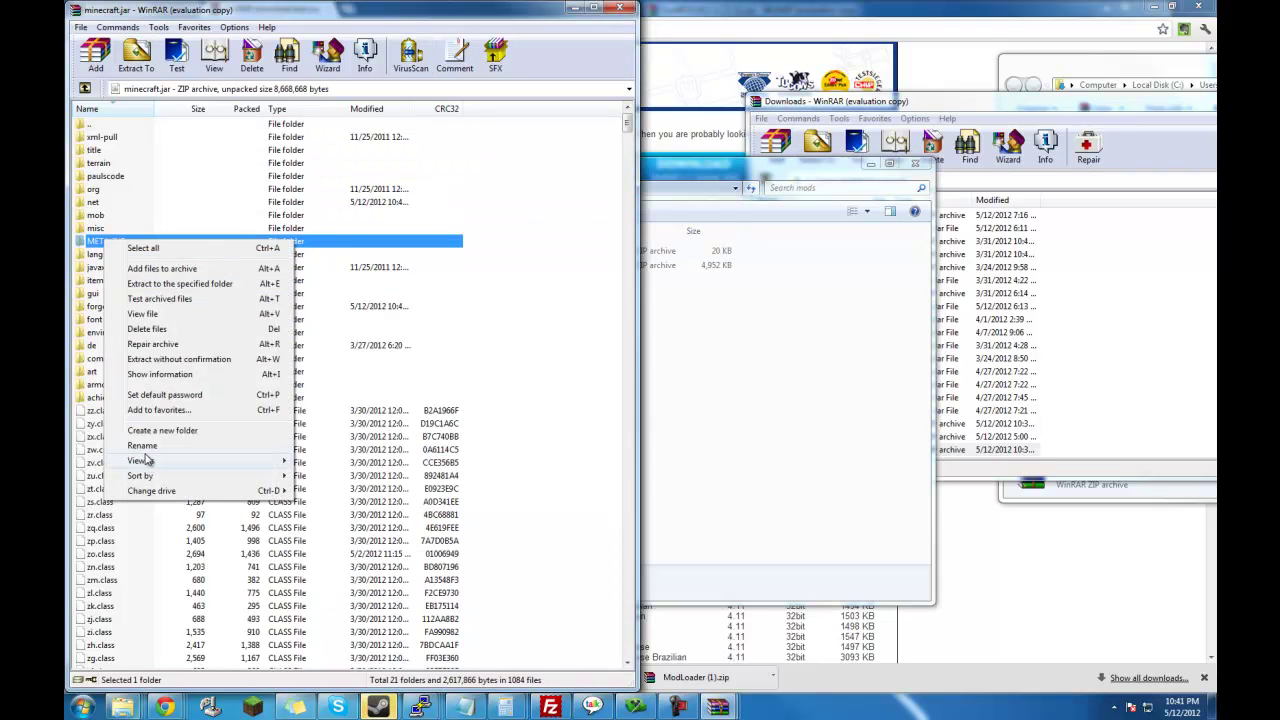
click(155, 330)
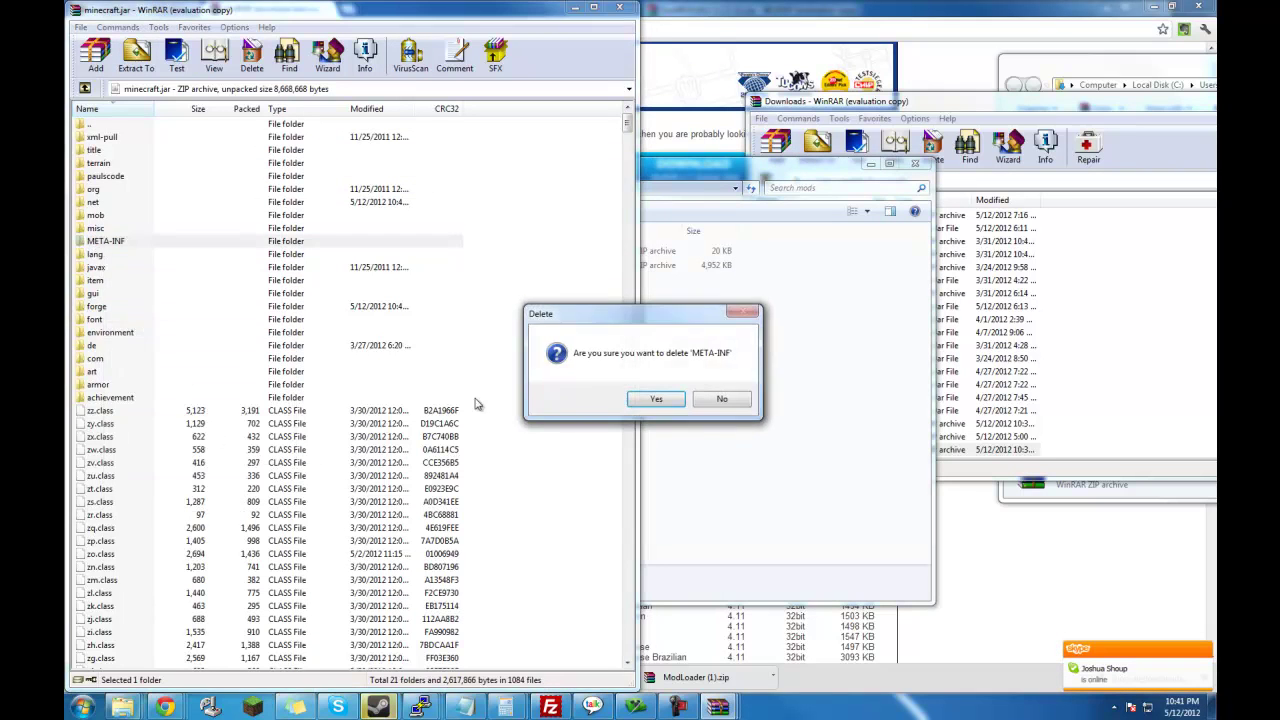
click(655, 399)
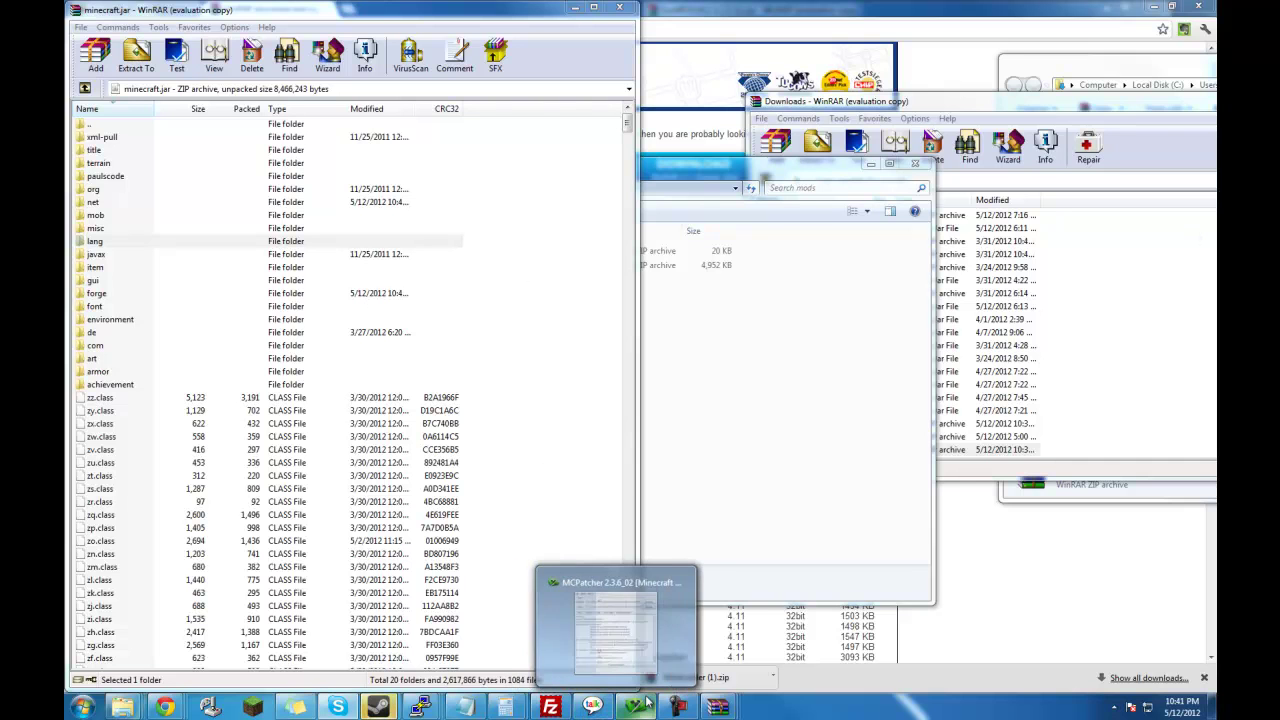
Start Minecraft, maximize the launcher window, and log in with the remembered account.
click(255, 707)
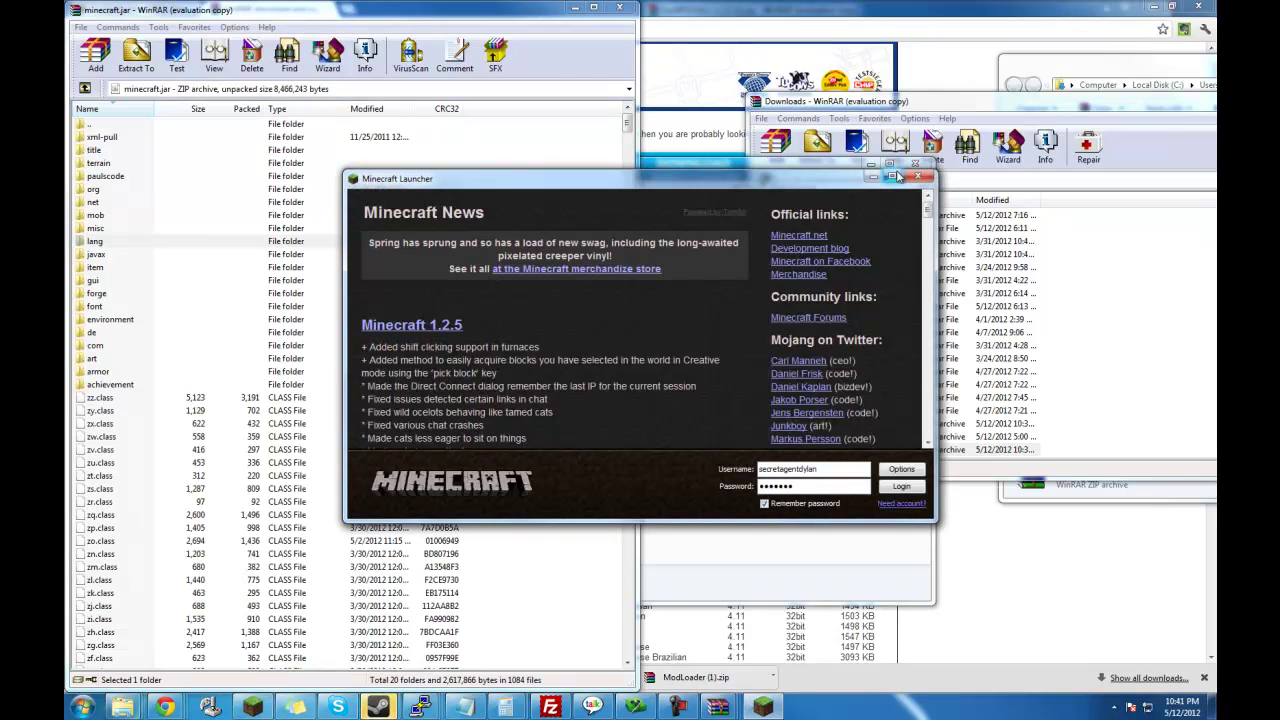
click(892, 177)
click(1170, 662)
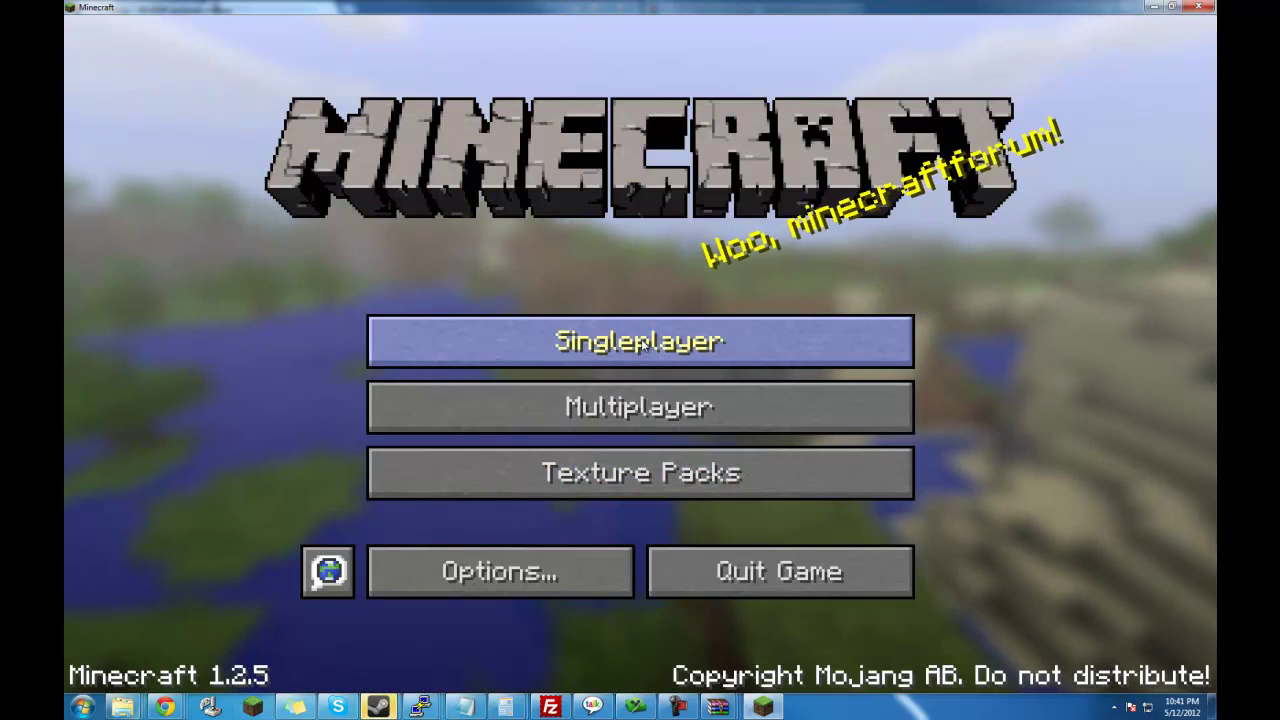
Start creating a new singleplayer world and name it You Guys Rock.
click(644, 344)
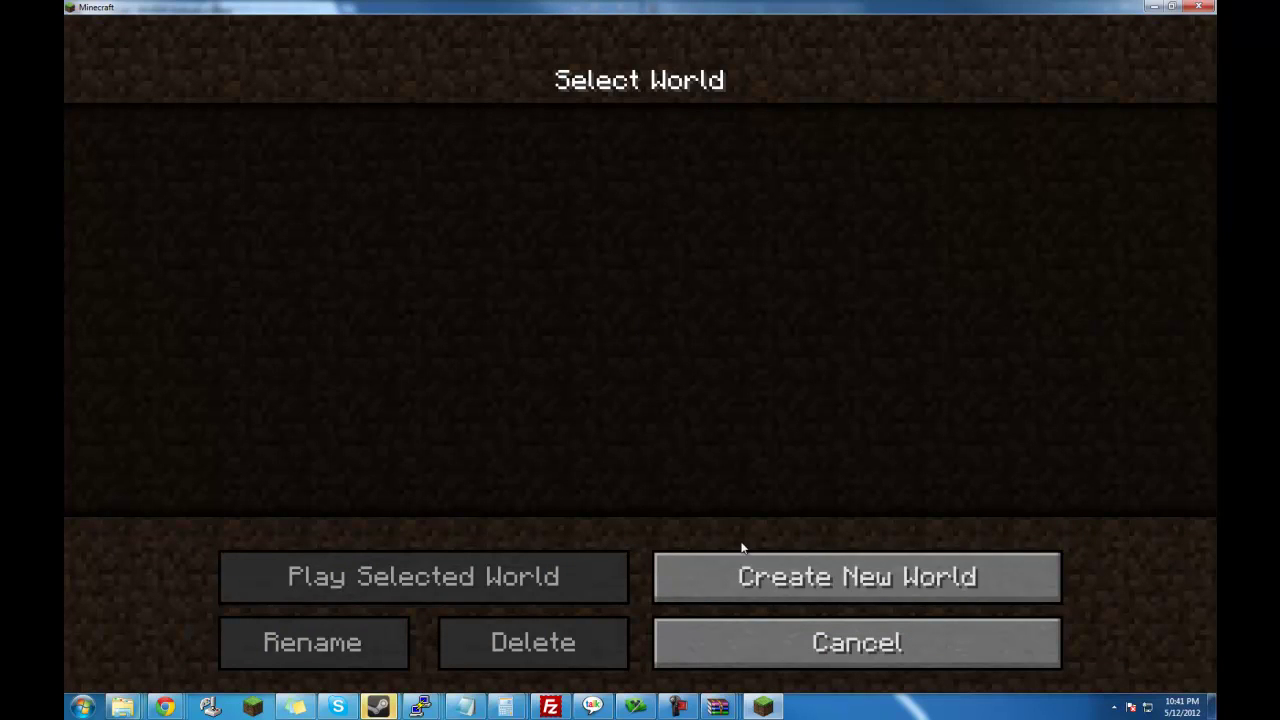
click(794, 586)
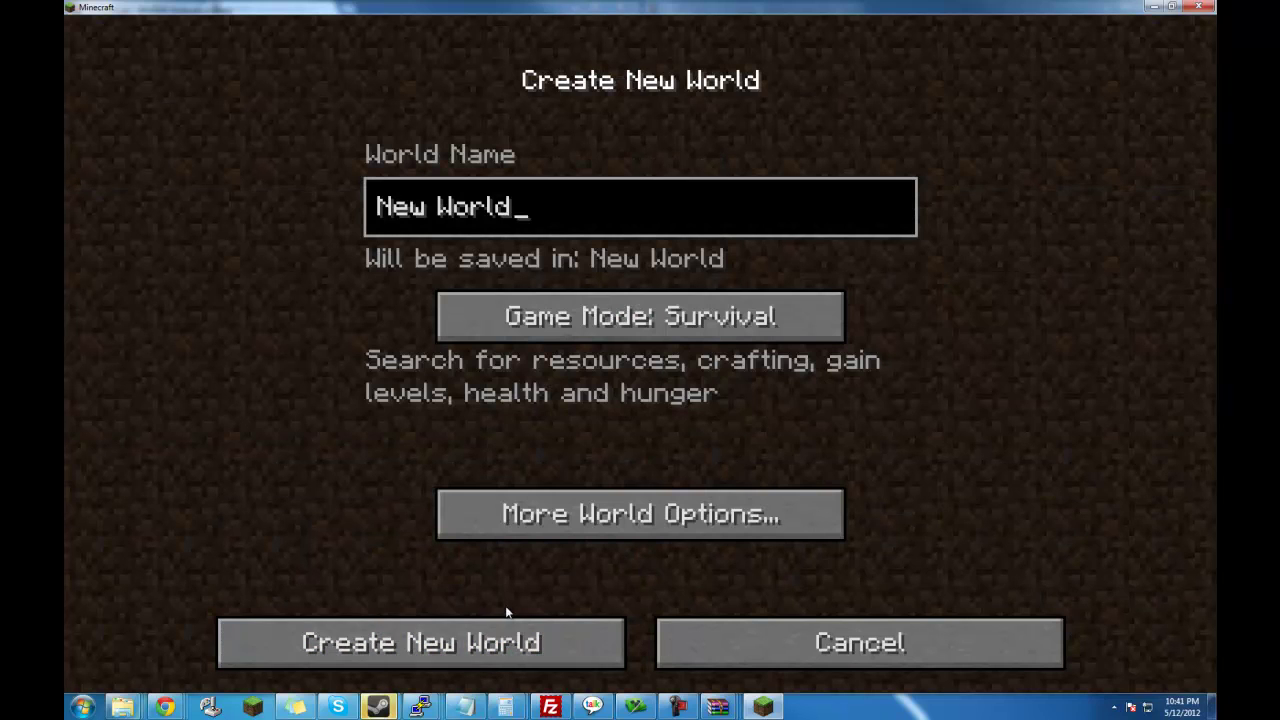
key(BackSpace)
key(BackSpace)
key(BackSpace)
key(BackSpace)
key(BackSpace)
key(BackSpace)
key(BackSpace)
key(BackSpace)
key(BackSpace)
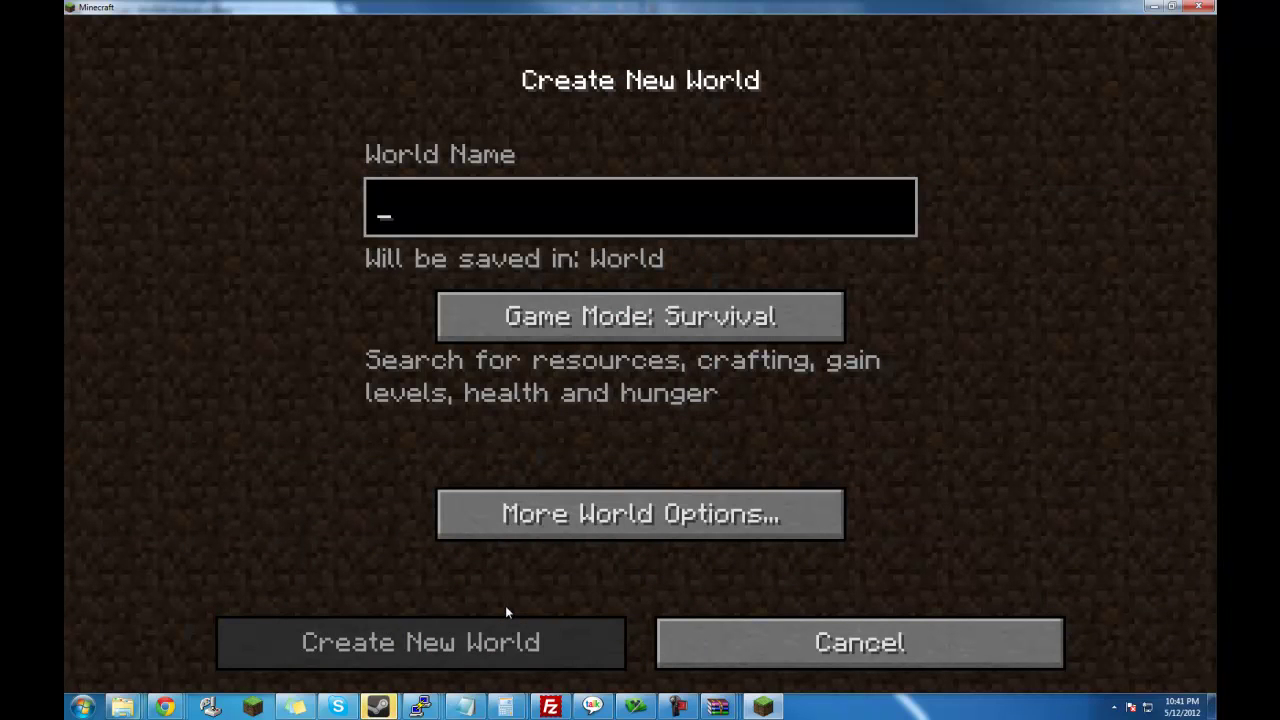
text(You)
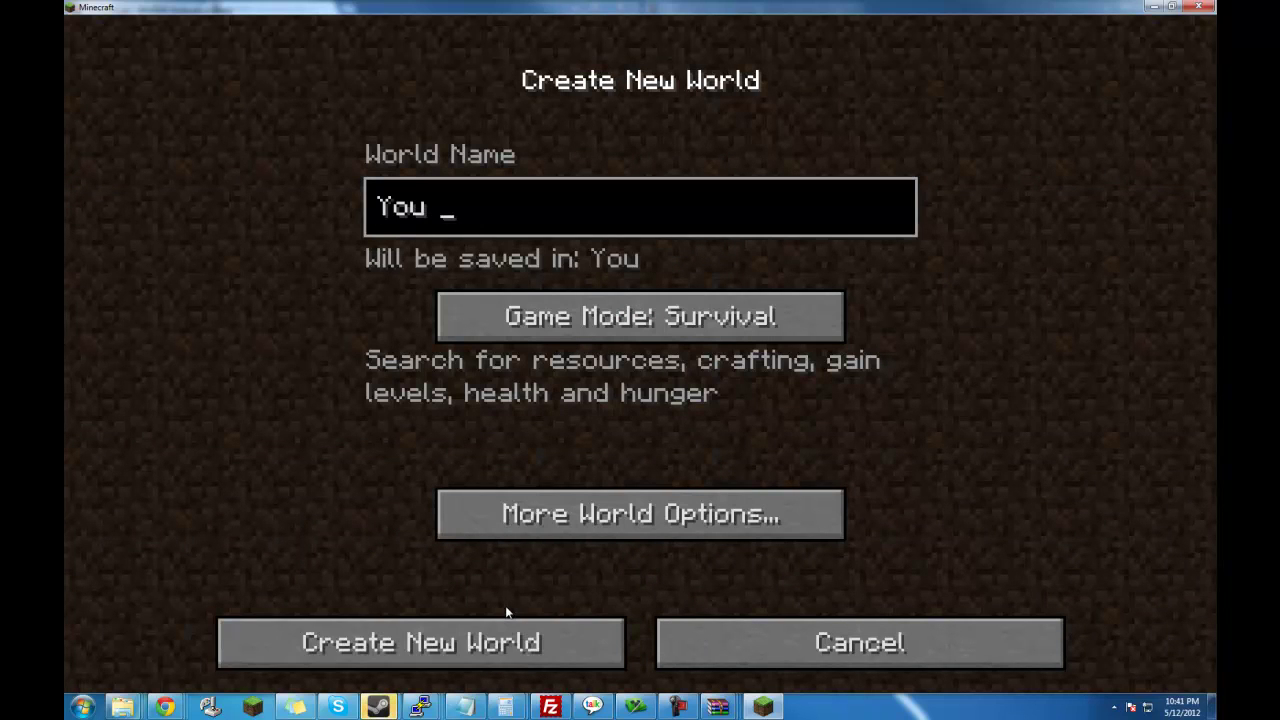
text( Guys R)
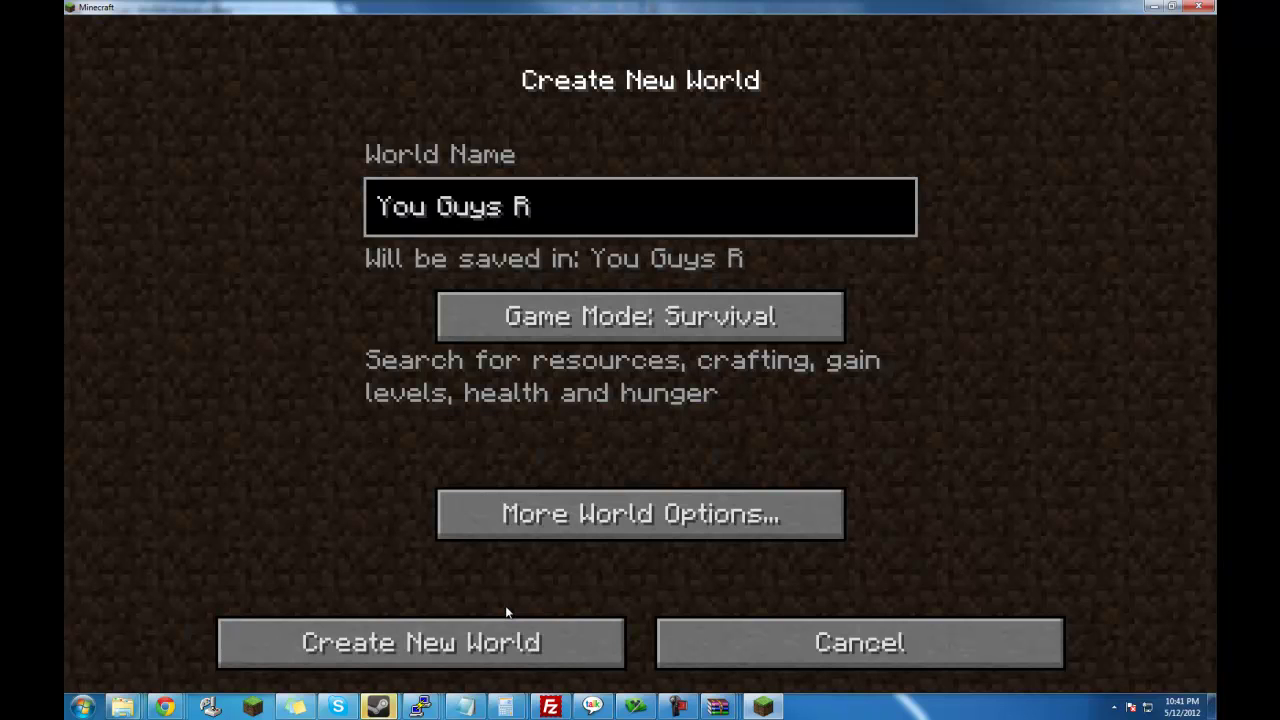
text(ock)
Set the world generator seed to ChuckNorris in the additional world options and return to the main world settings.
click(530, 518)
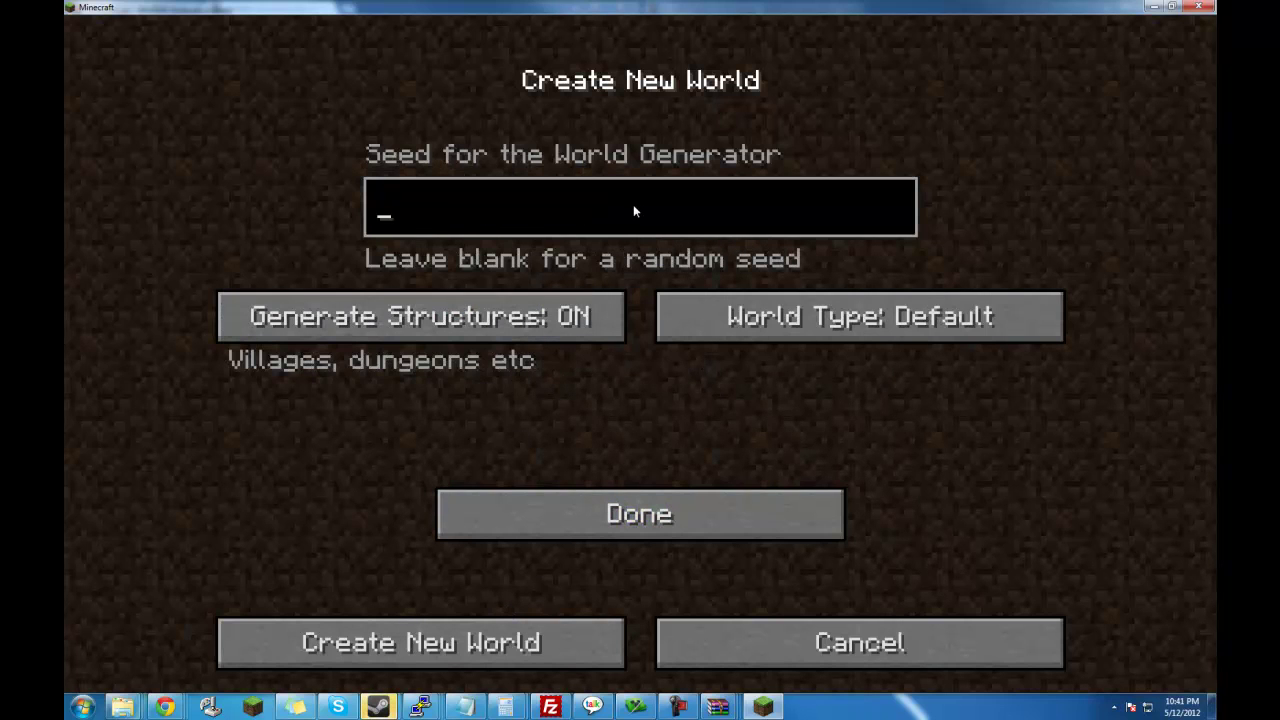
text(Chu)
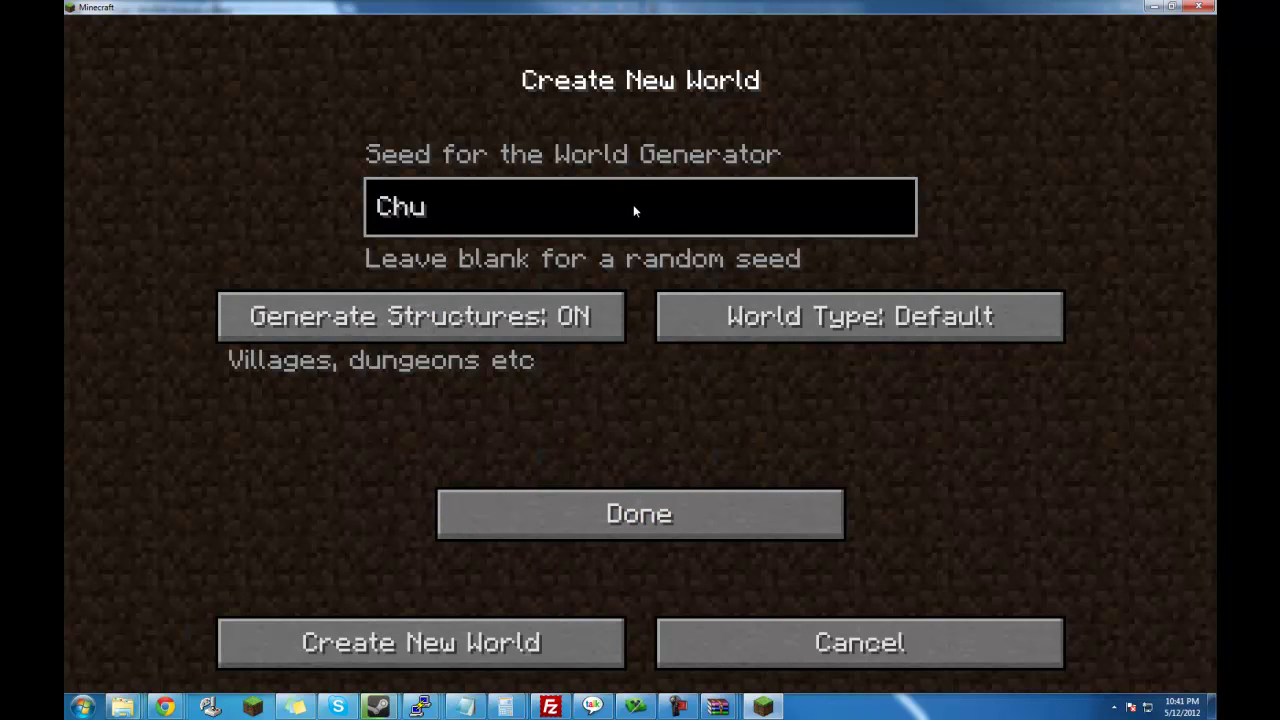
text(ckNorris)
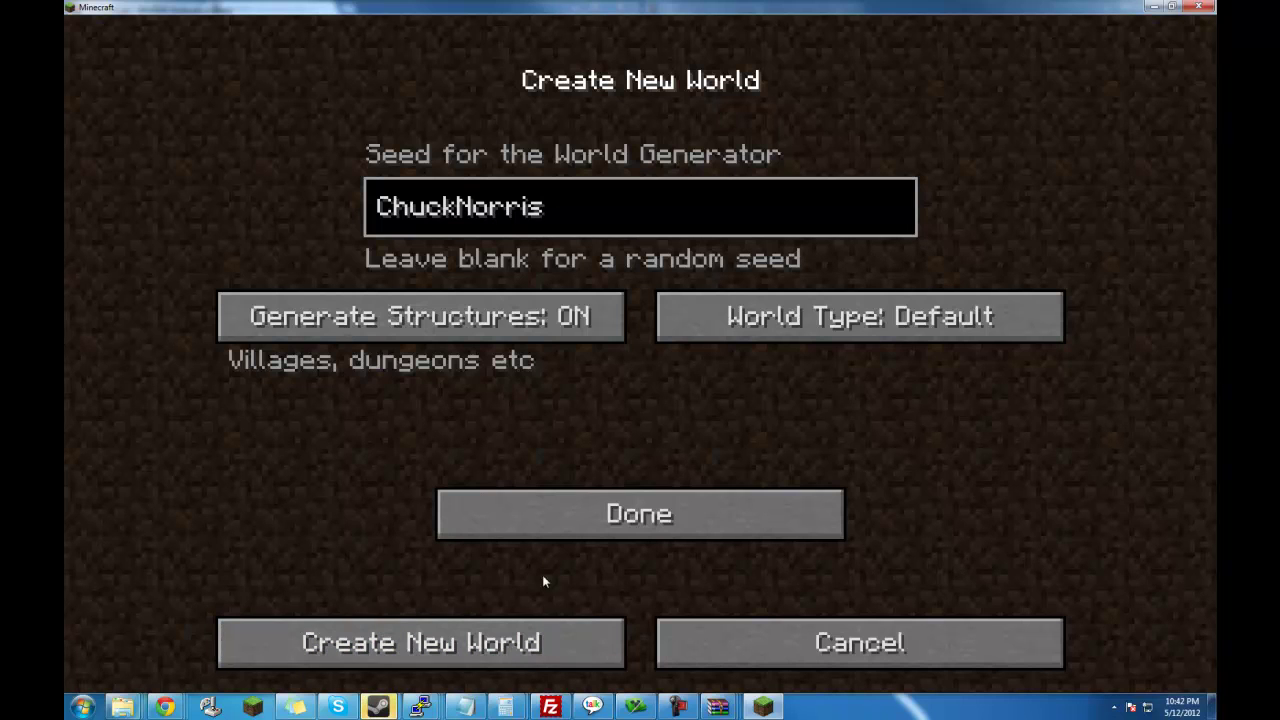
click(594, 524)
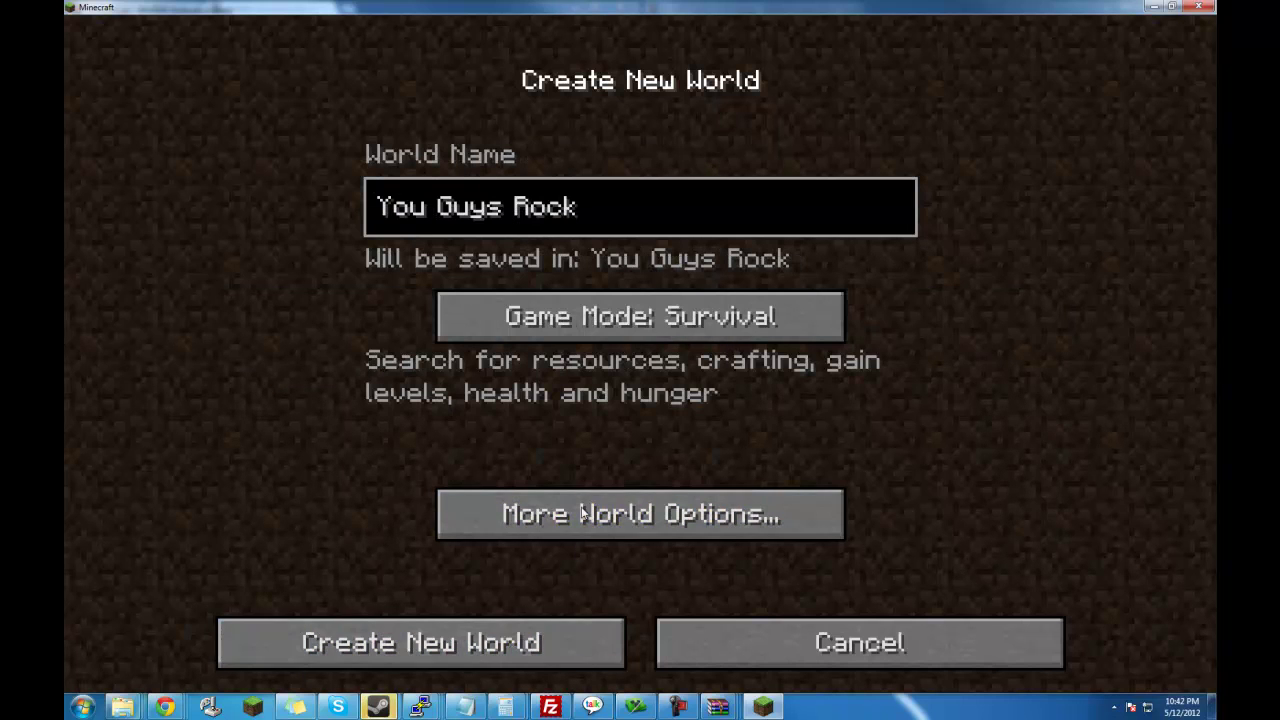
Set the game mode to Creative and create the world.
click(626, 318)
click(582, 298)
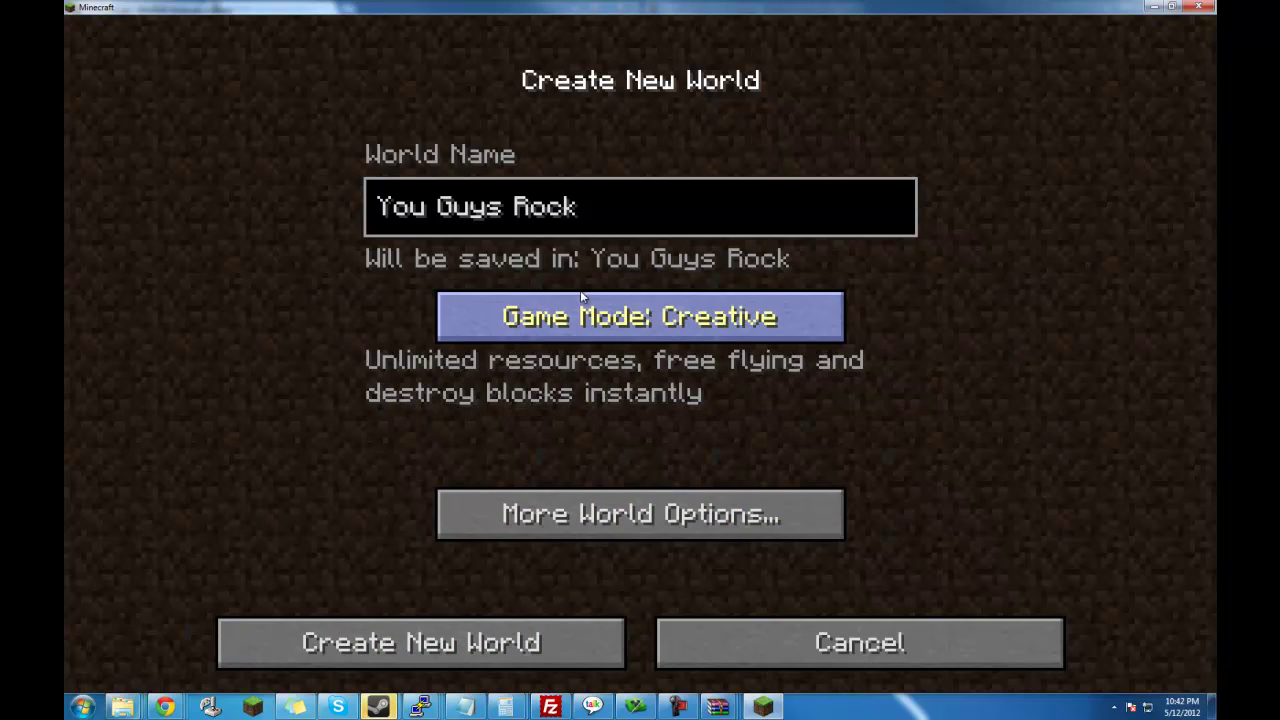
click(465, 651)
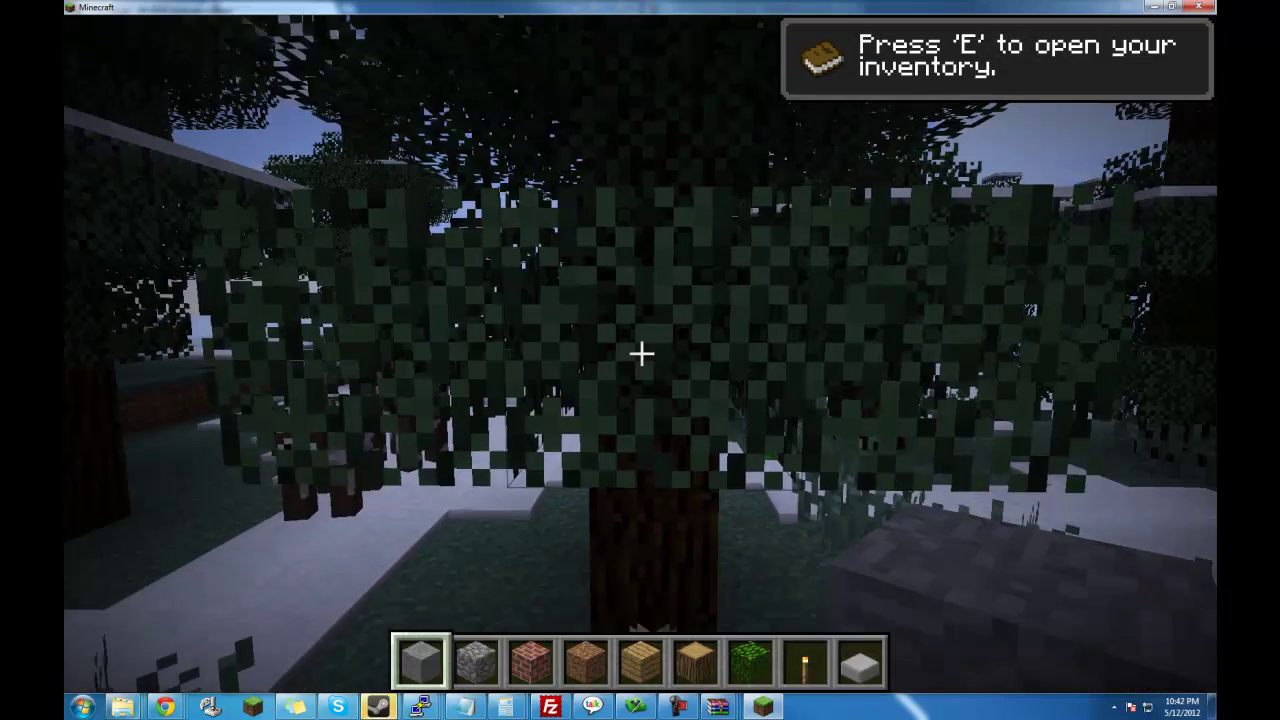
Look through the creative item selection down to the mod's added items, such as the fish bowls and reptile armor.
key(Escape)
click(640, 229)
key(e)
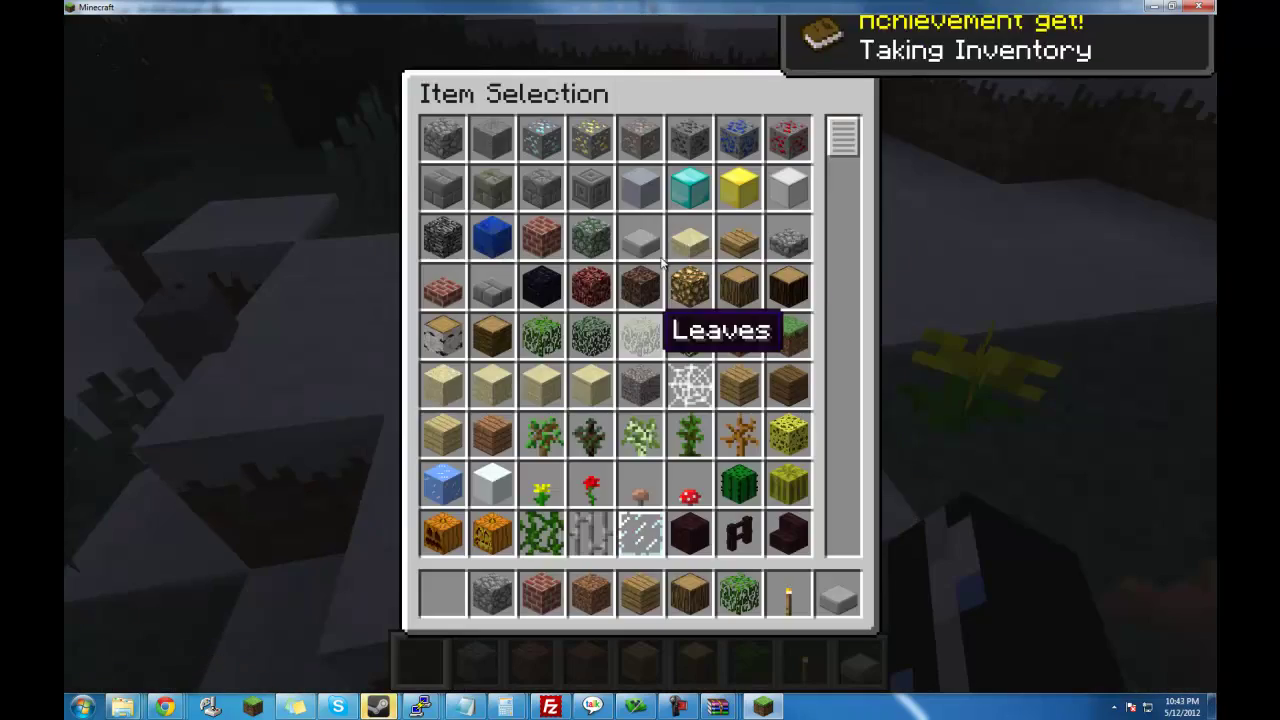
scroll(688, 292, down, 10)
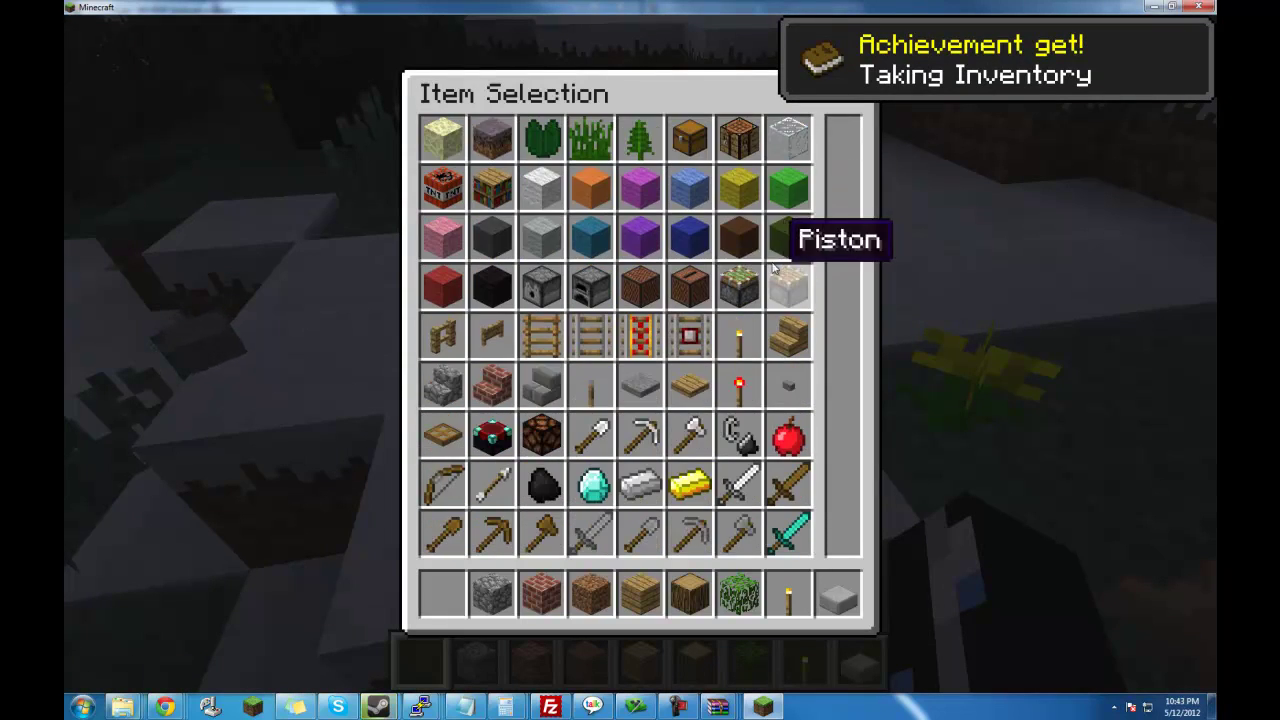
drag(845, 240, 842, 490)
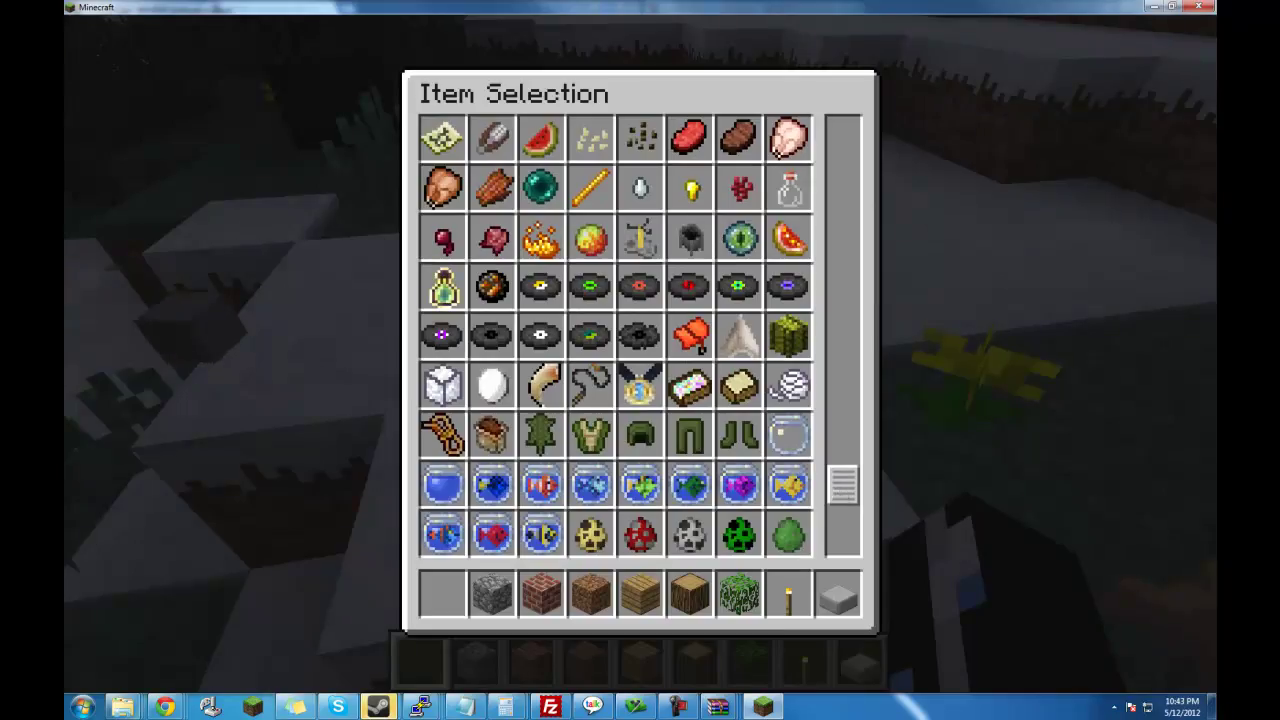
key(e)
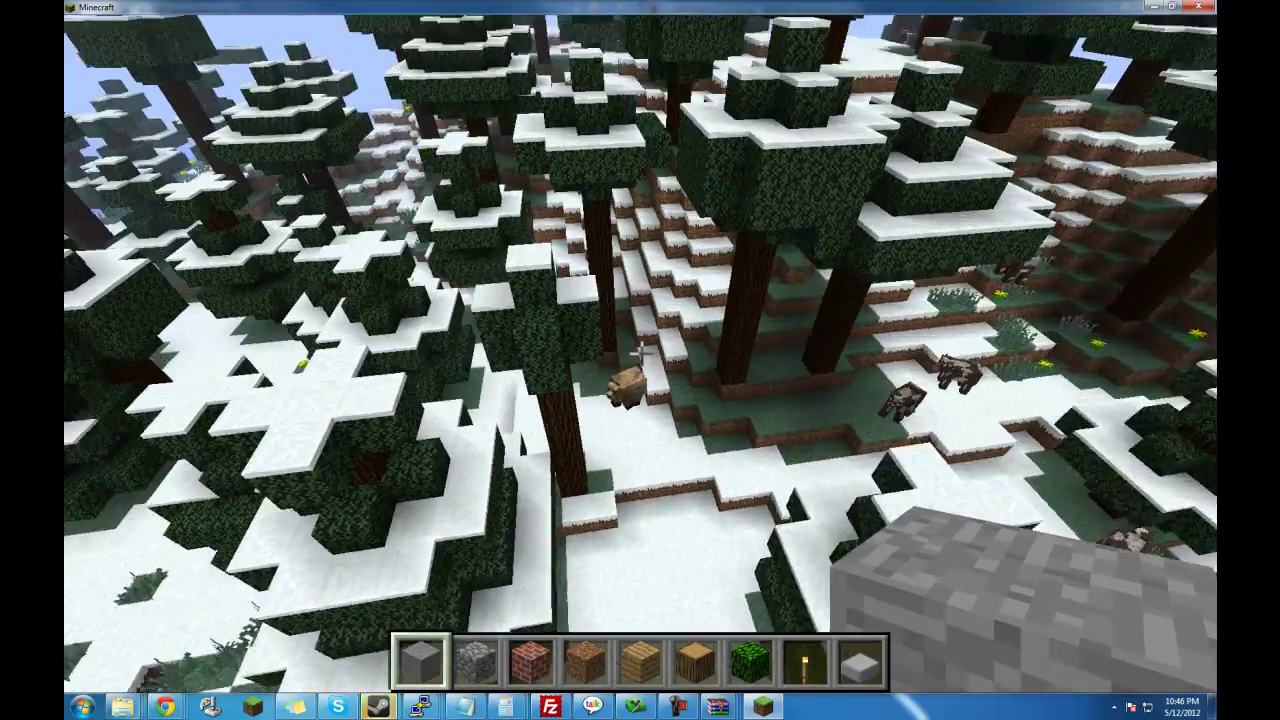
Fly down to the bear in the snowy forest clearing and attack it.
key(shift)
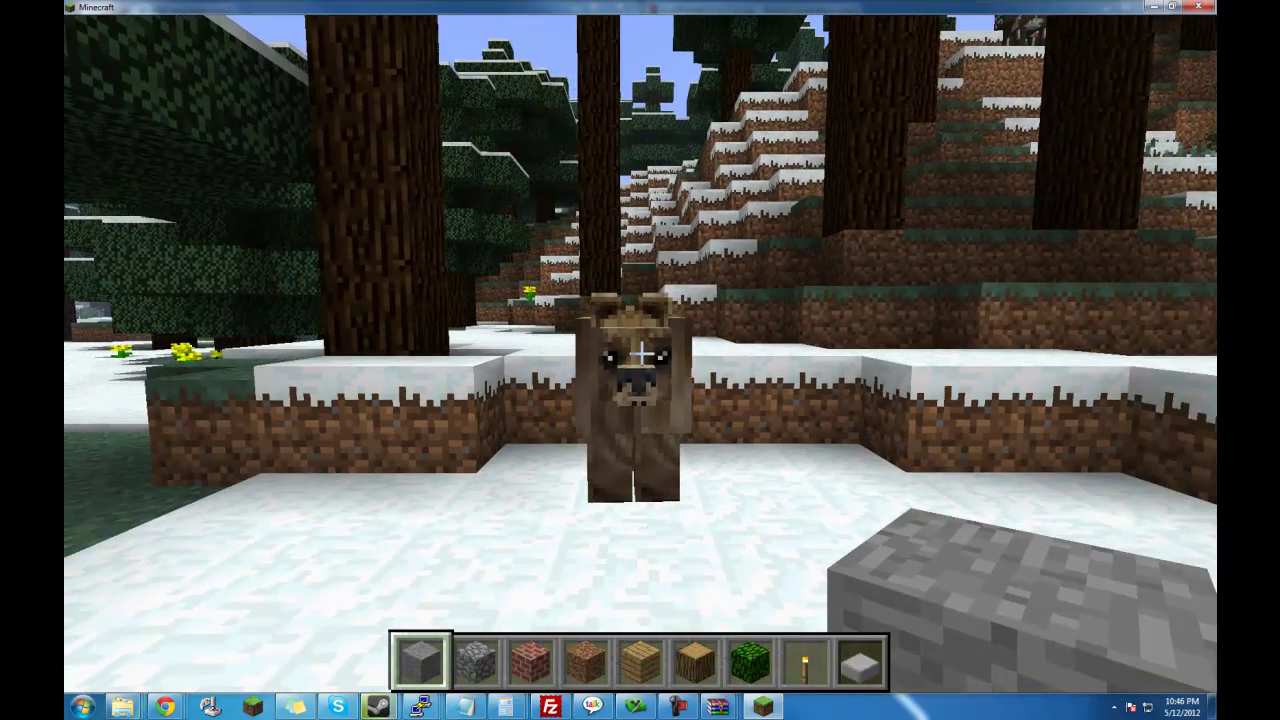
click(640, 353)
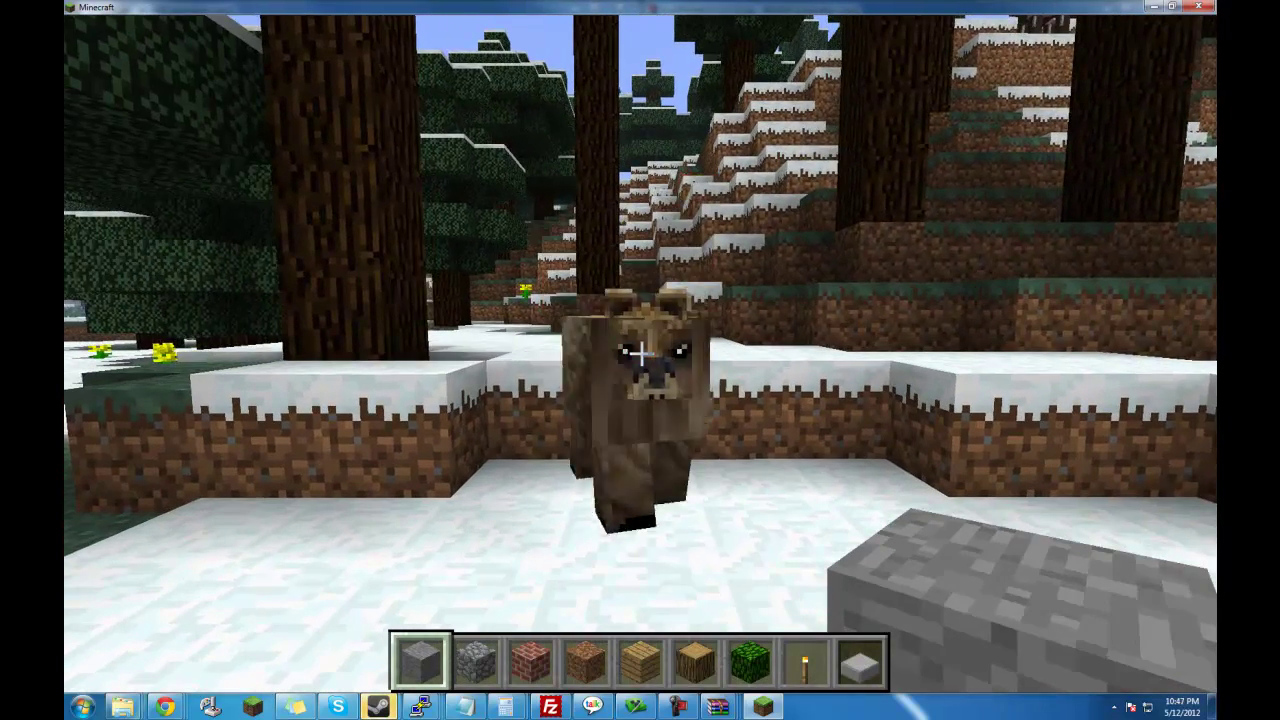
click(640, 353)
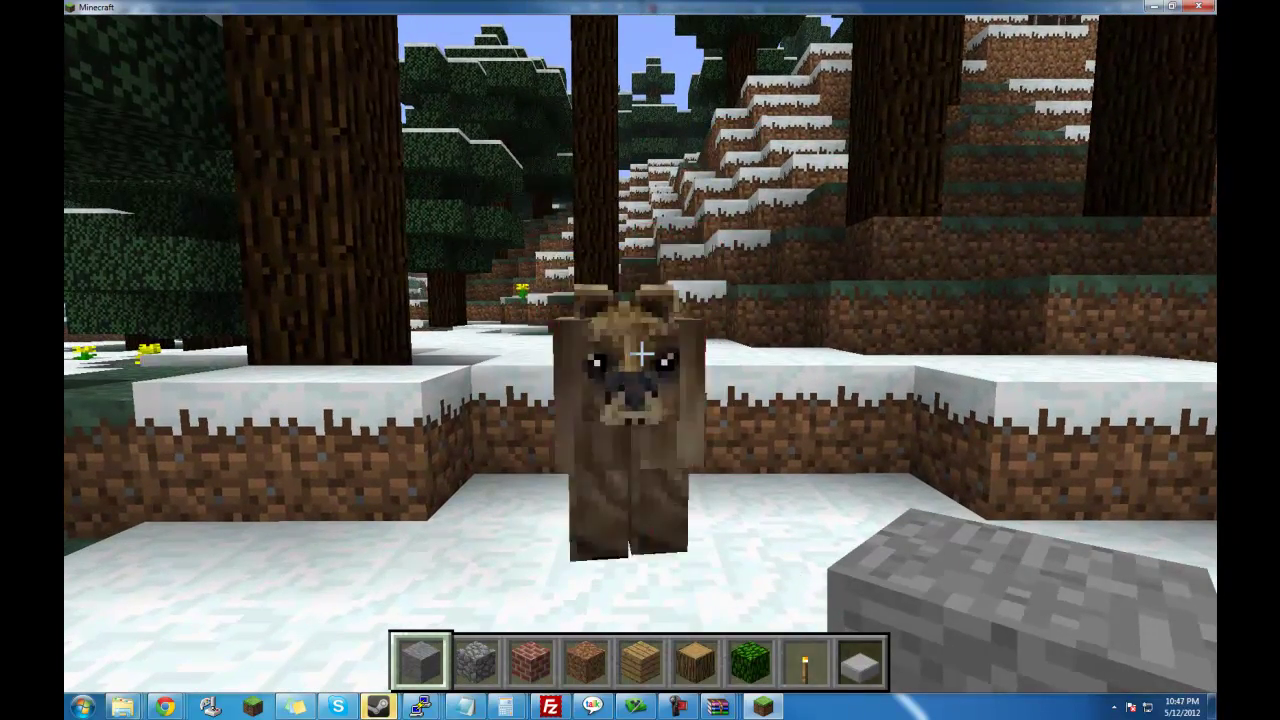
click(640, 353)
click(640, 353)
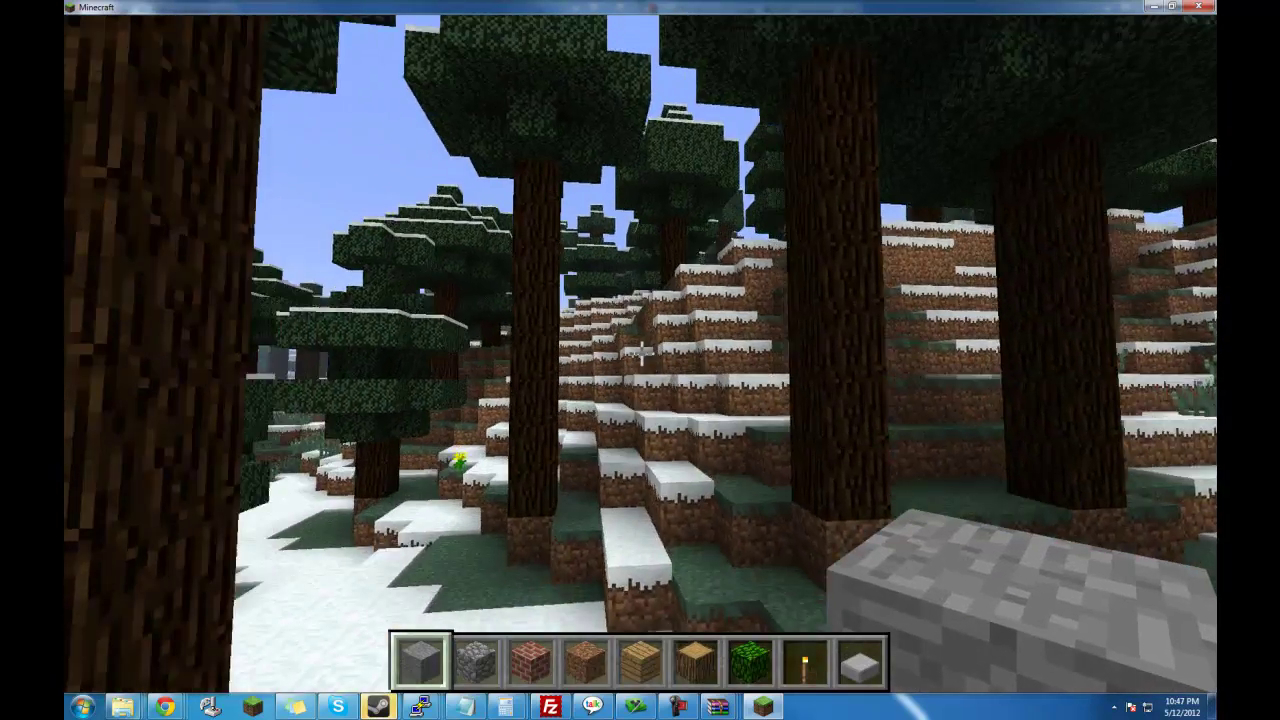
Check the spawn eggs at the end of the creative item selection, close it, and fly up above the snowy forest.
key(e)
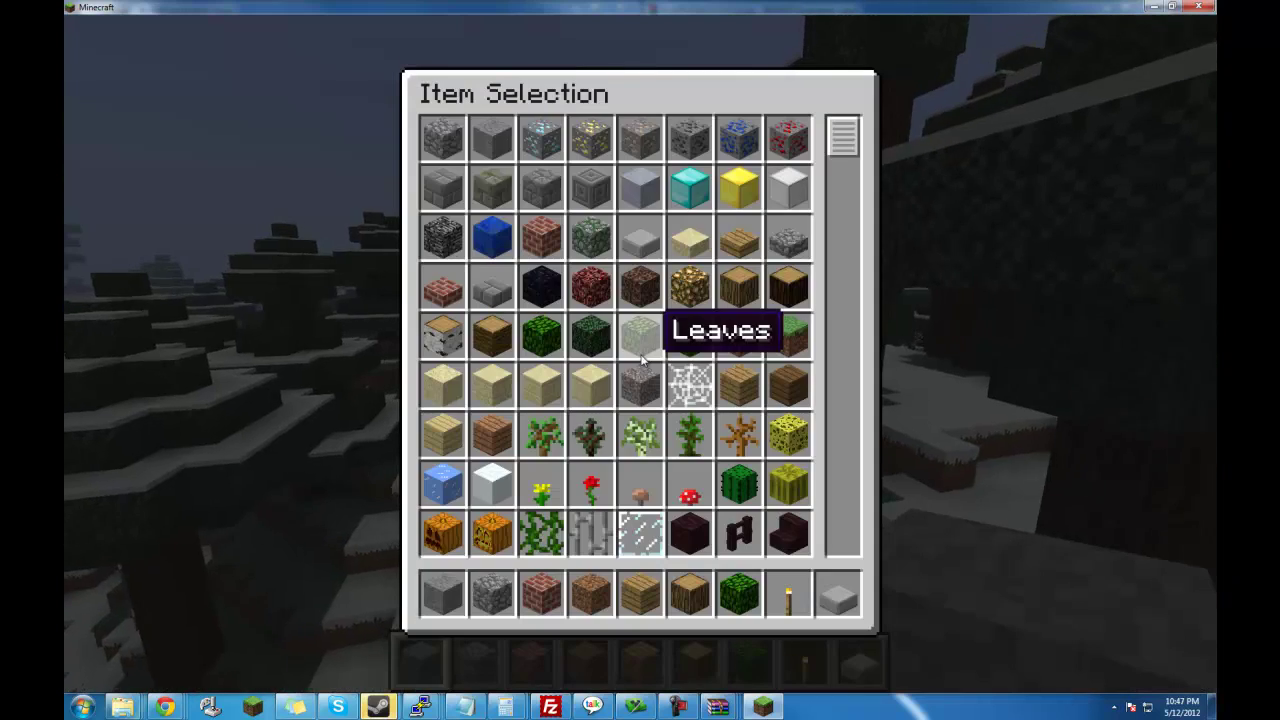
scroll(847, 341, down, 5)
drag(847, 341, 830, 551)
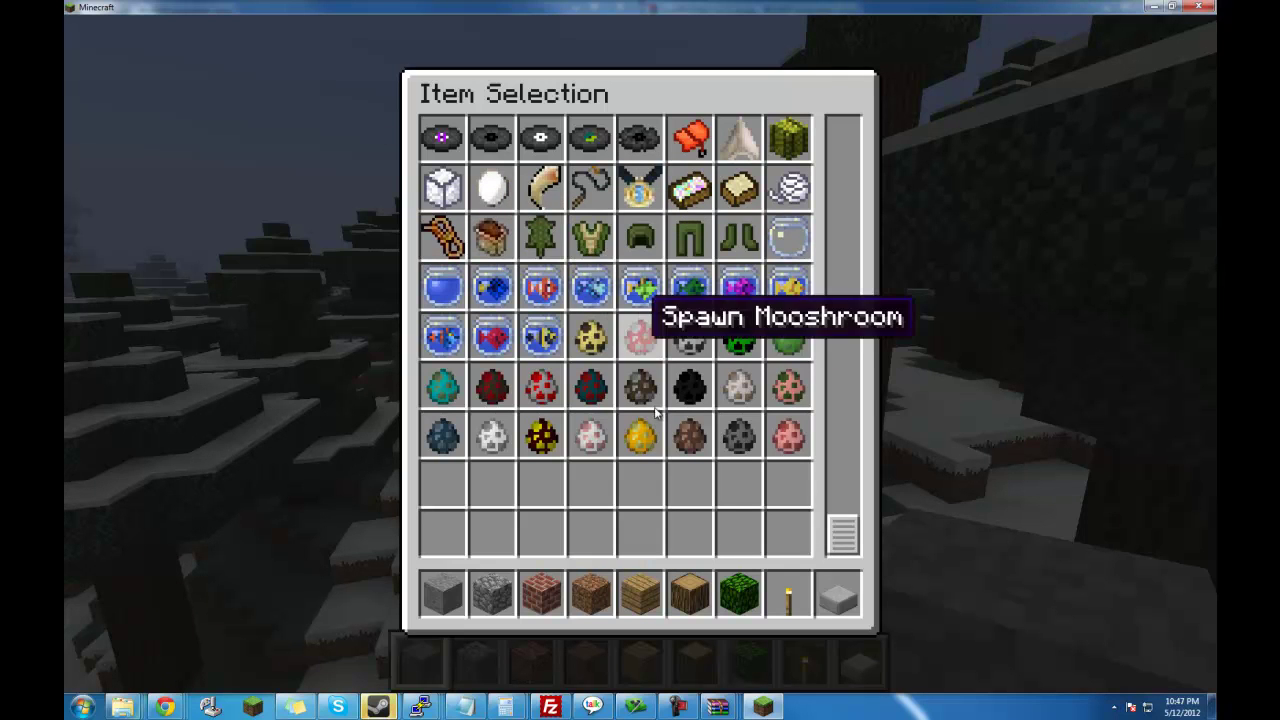
key(e)
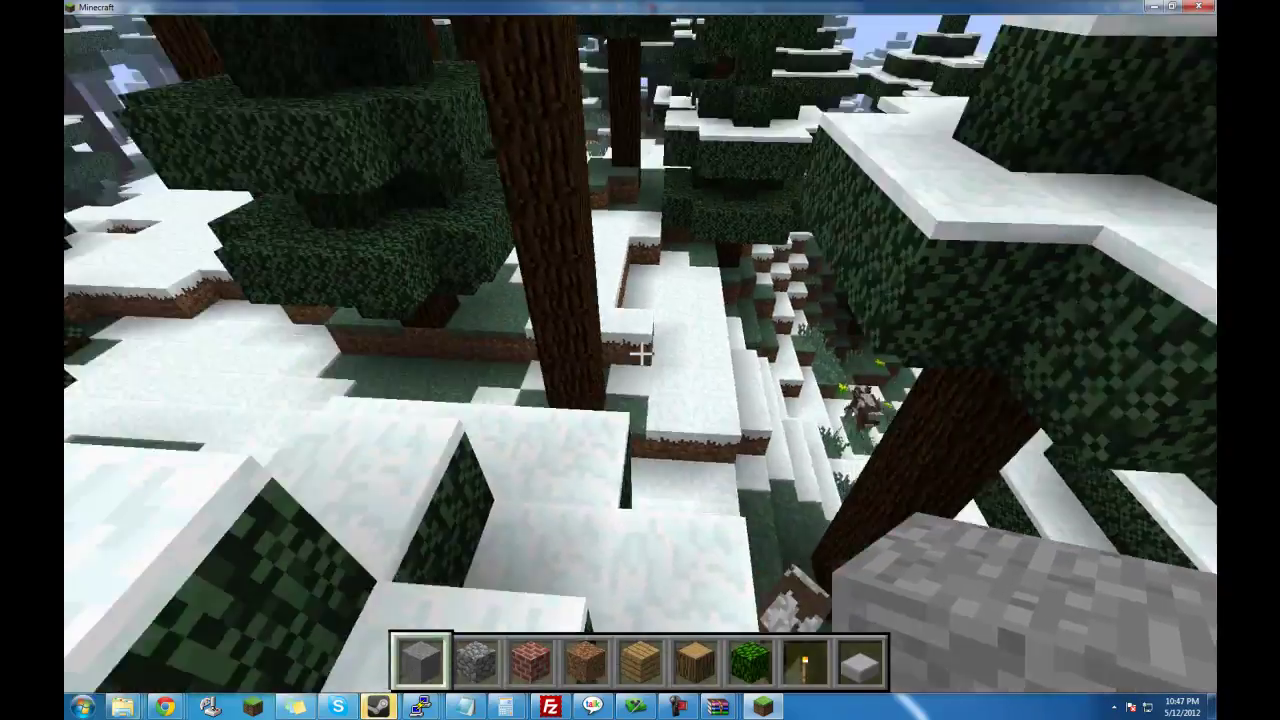
key(space)
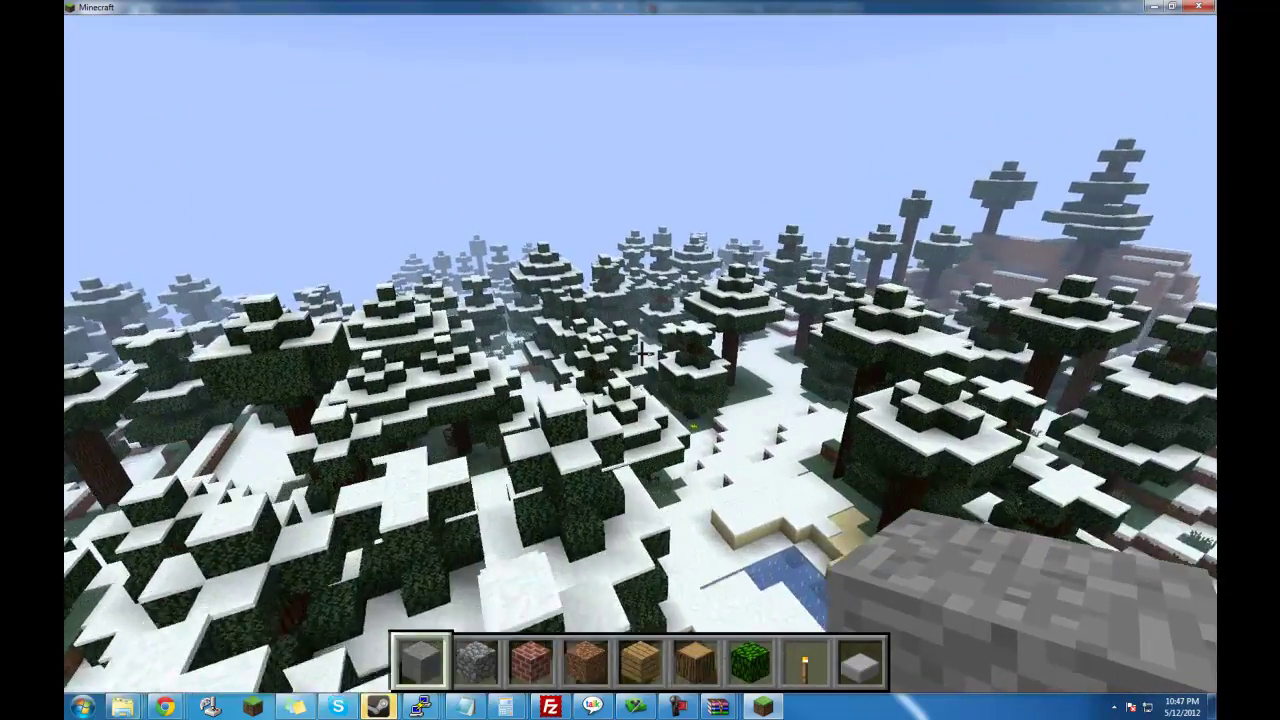